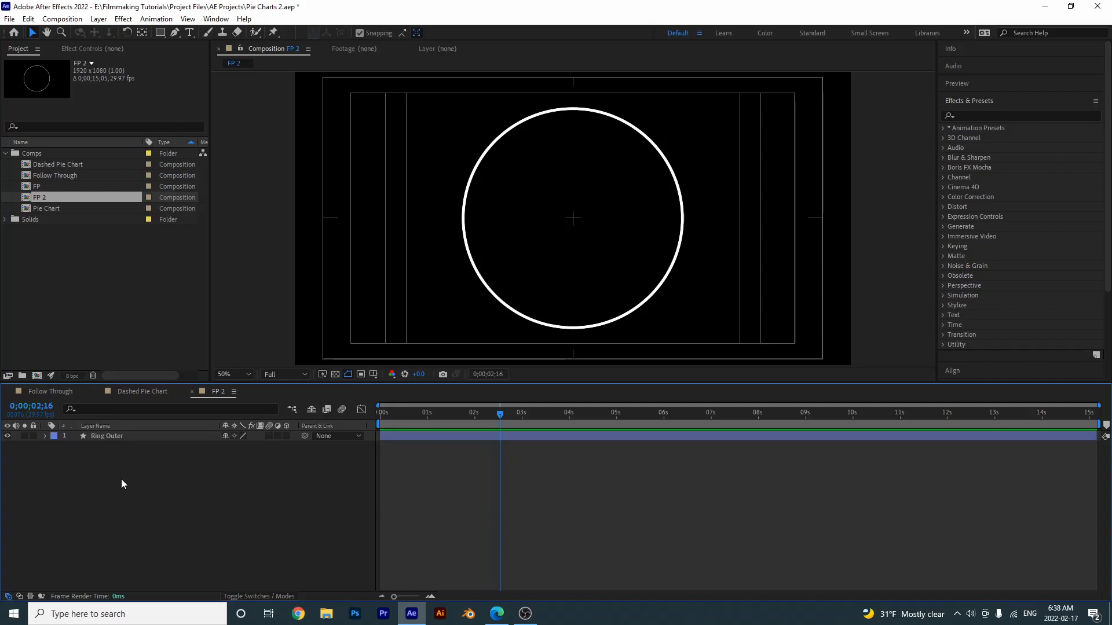
Step: Set up the Ellipse tool with no layer selected, a 73B5FF light blue fill and a 0 px stroke
left_click(124, 438)
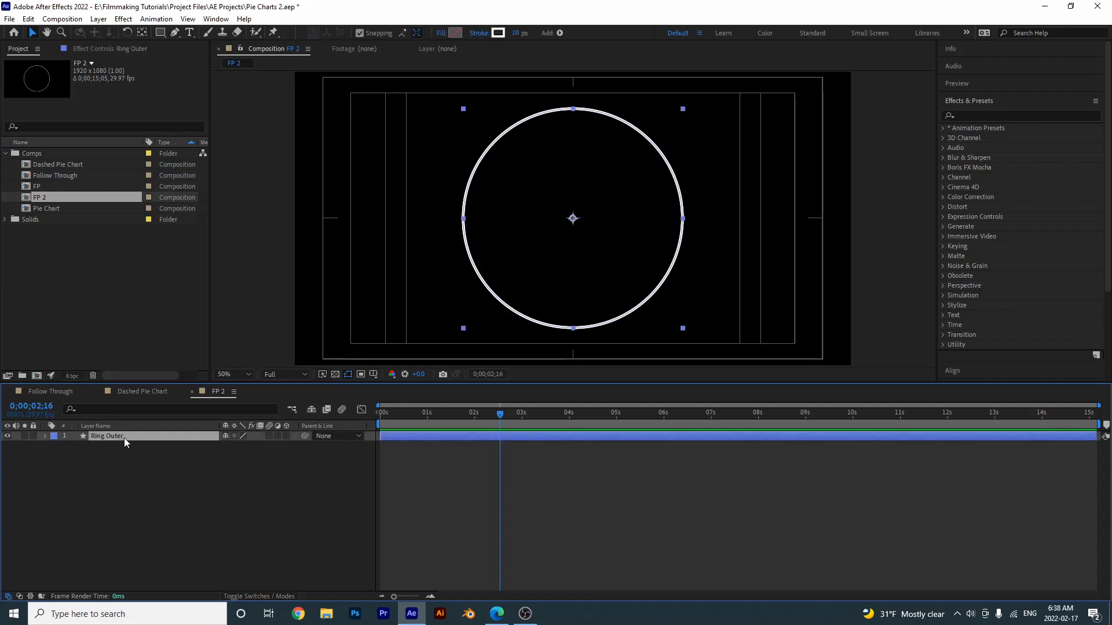
left_click(189, 482)
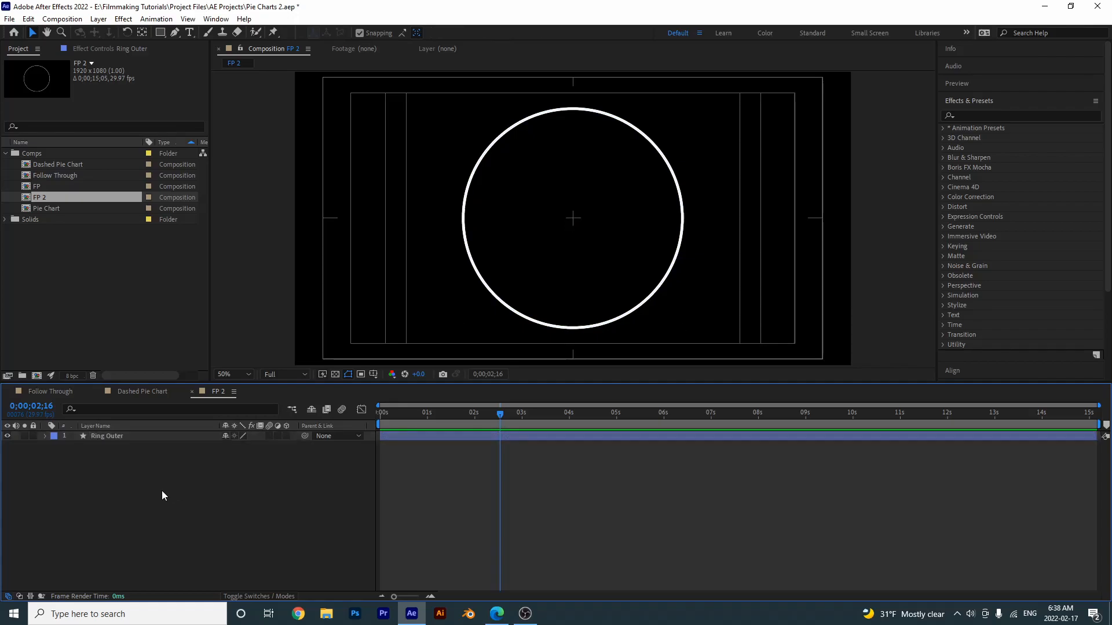
mouse_move(161, 33)
left_mouse_down()
mouse_move(181, 31)
mouse_move(203, 59)
left_mouse_up()
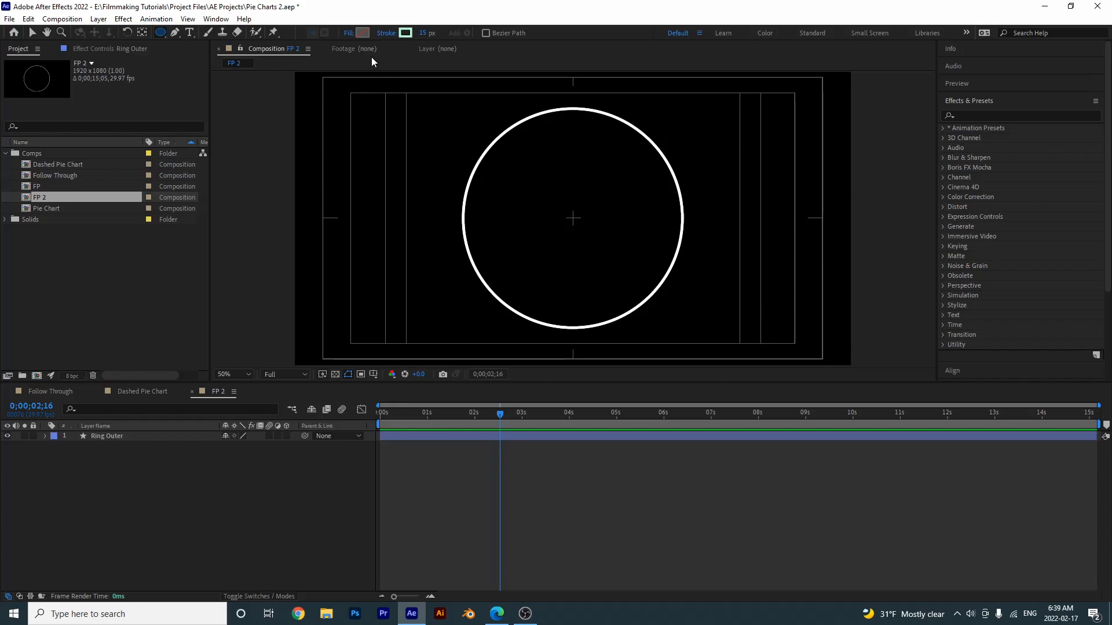
left_click(361, 33)
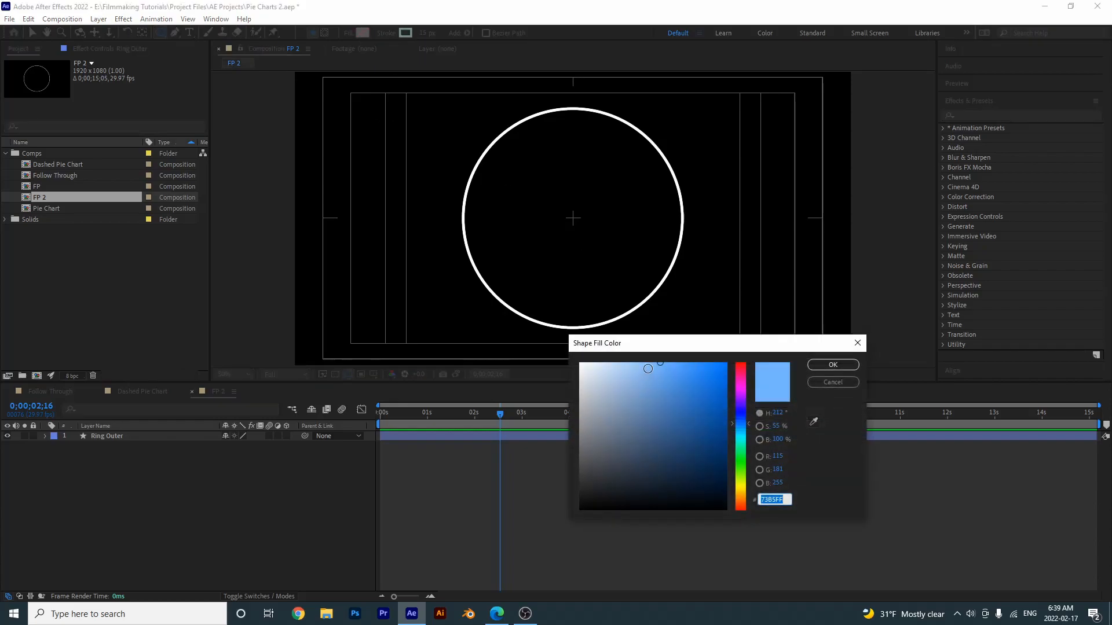
left_click(833, 365)
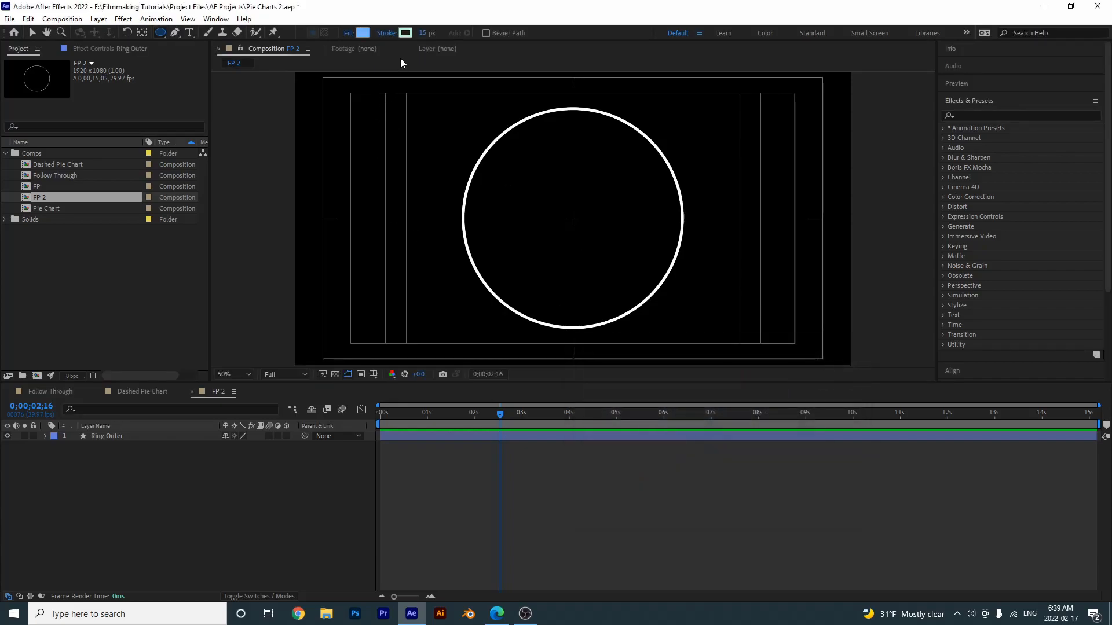
left_click_drag(427, 35, 162, 7)
Step: Draw a blue circle just smaller than the white ring, move it inside the ring and center its anchor point
left_click(508, 144)
left_click_drag(509, 144, 697, 333)
key("v")
left_click_drag(625, 286, 594, 266)
key("ctrl+alt+Home")
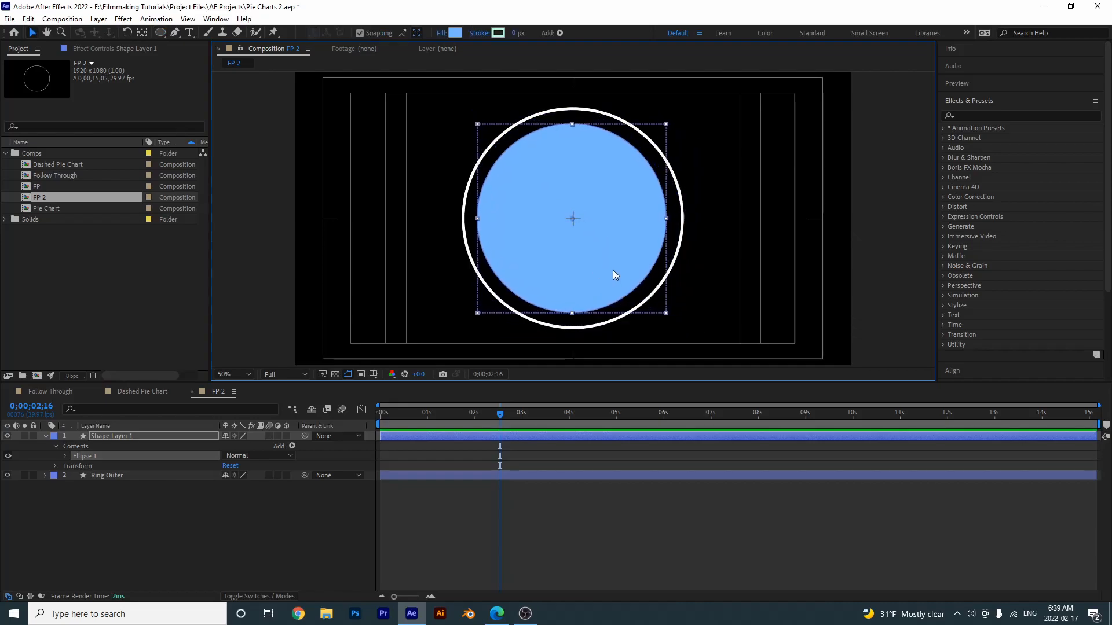
key("ctrl+alt+Home")
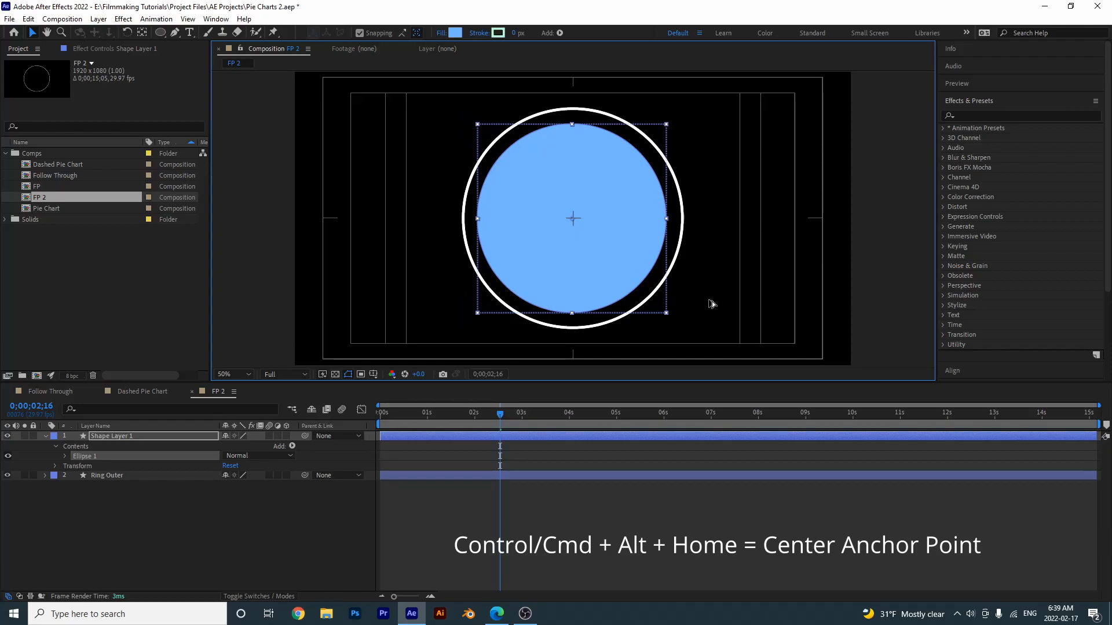
left_click(709, 299)
left_click(617, 272)
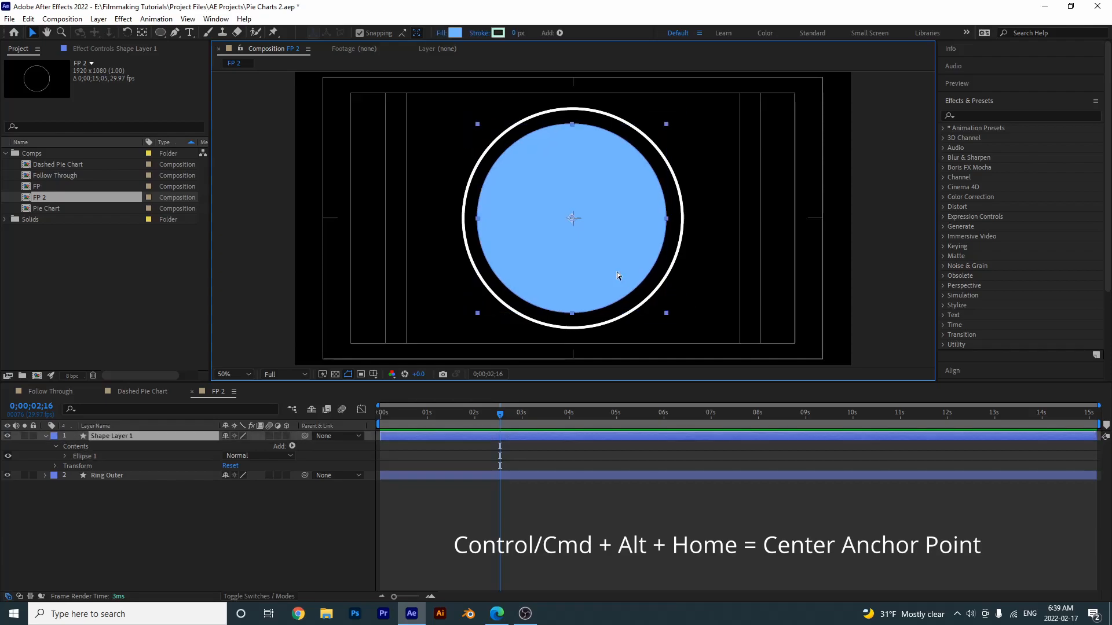
left_click_drag(616, 272, 617, 272)
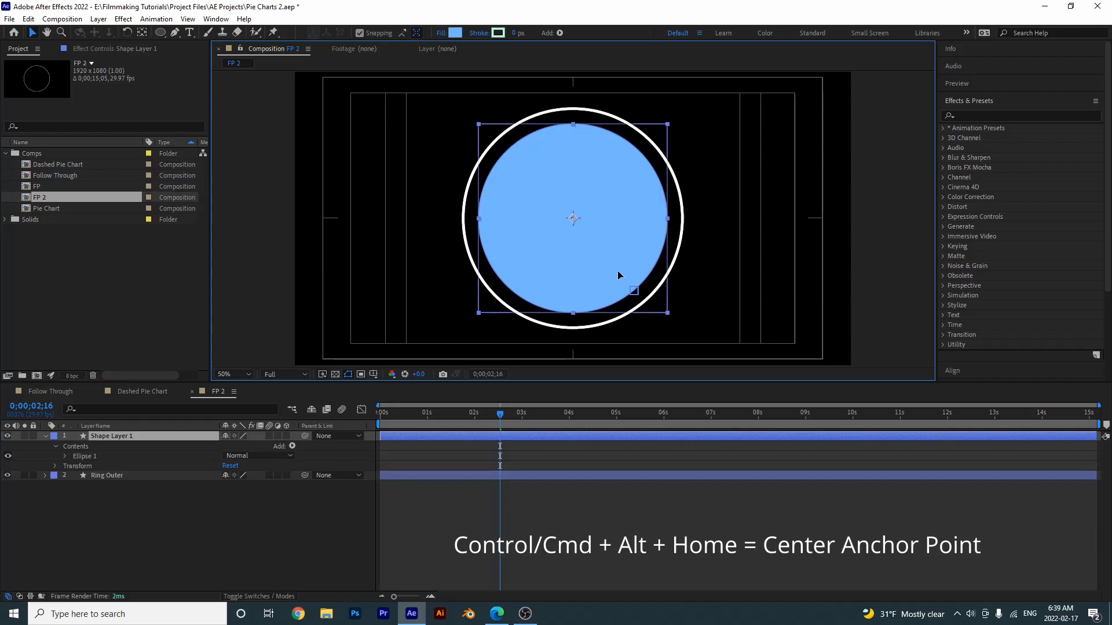
Step: Align the circle and ring layers to each other by their horizontal and vertical centers
left_click(952, 371)
left_click_drag(176, 512, 151, 427)
left_click(969, 147)
left_click(1027, 147)
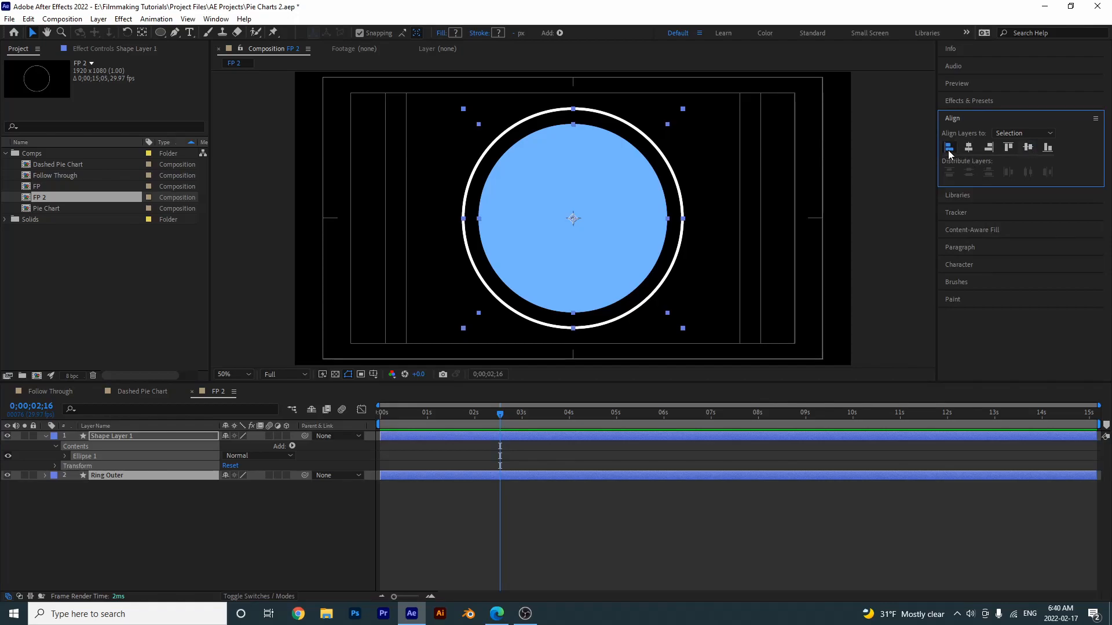
left_click(949, 147)
key("ctrl+z")
Step: Rename the blue circle's shape layer as Pie BG
left_click(124, 436)
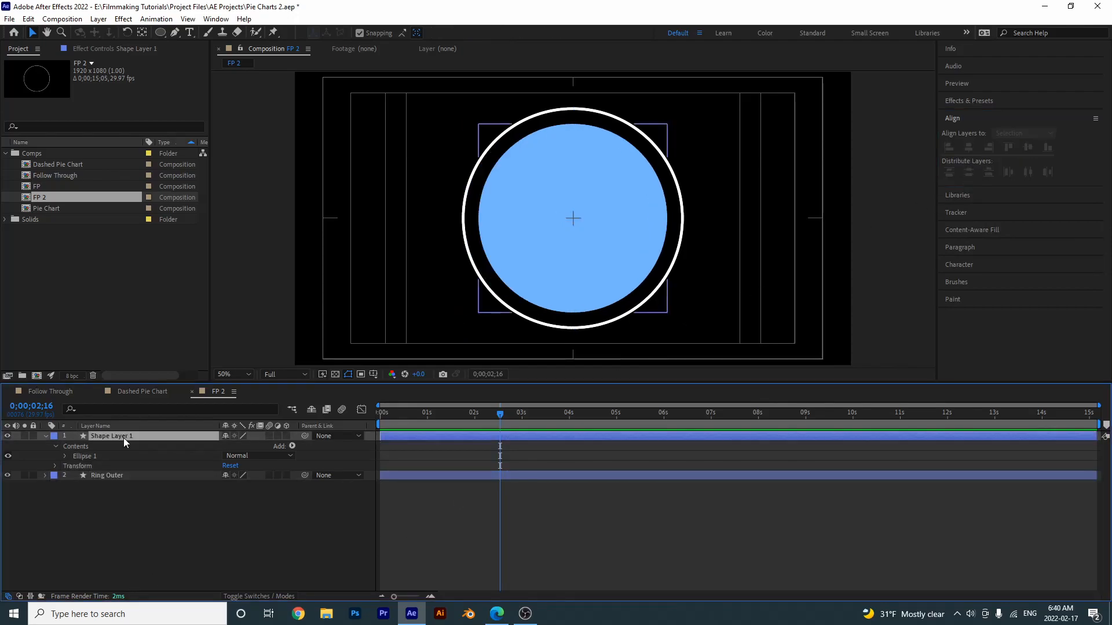
key("Return")
key("BackSpace")
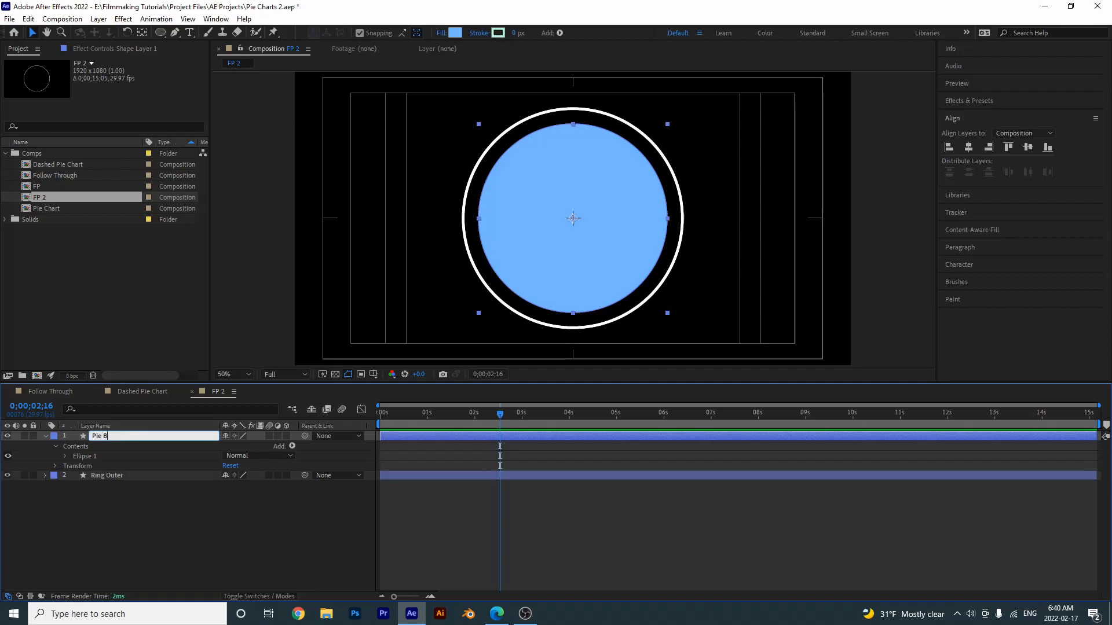
key("Return")
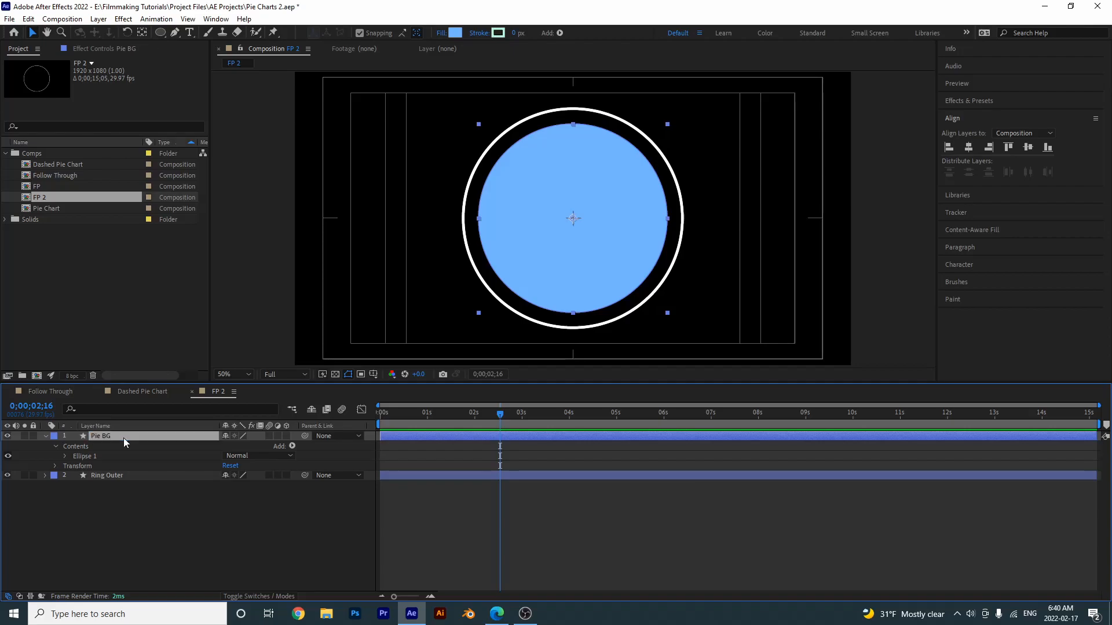
Step: Add Trim Paths to the Pie BG layer and reduce its End value to 0%
left_click(292, 446)
left_click(330, 383)
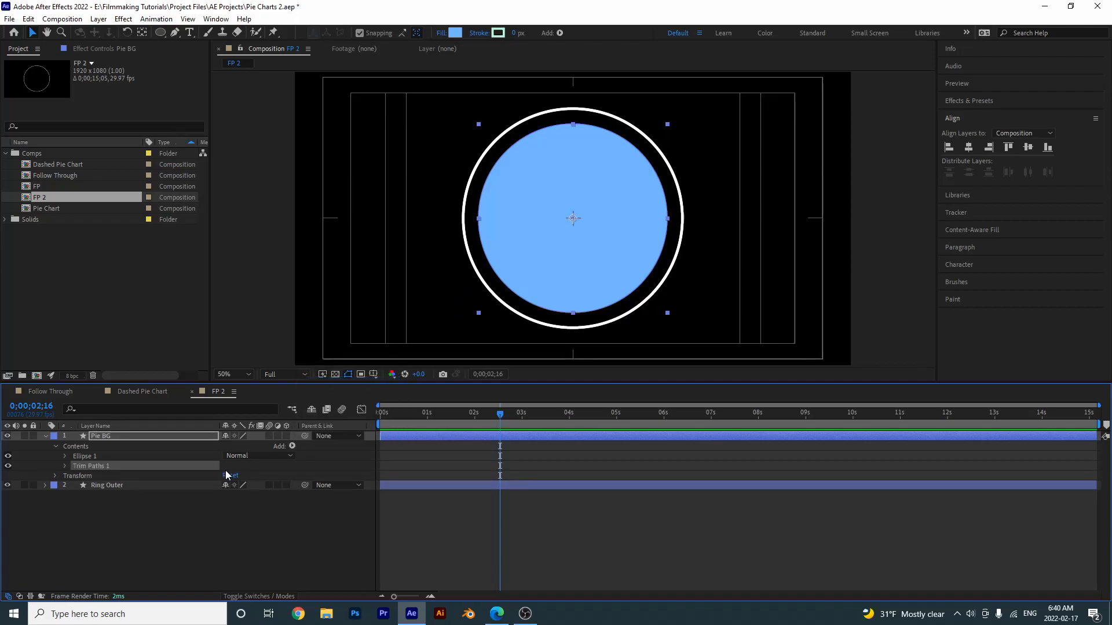
left_click(64, 467)
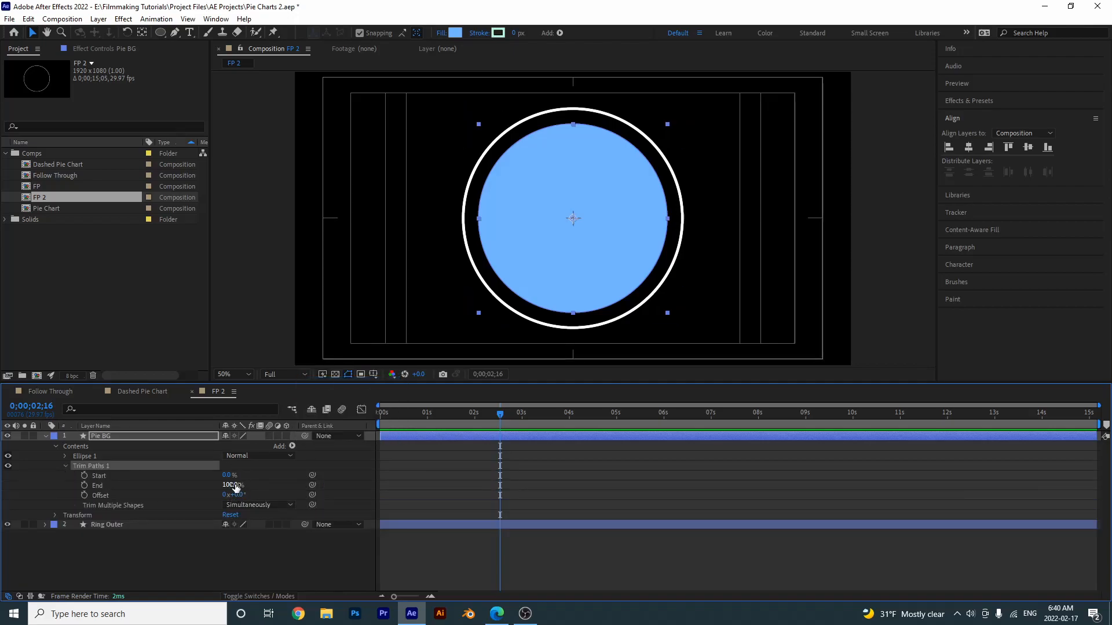
left_click_drag(235, 488, 548, 113)
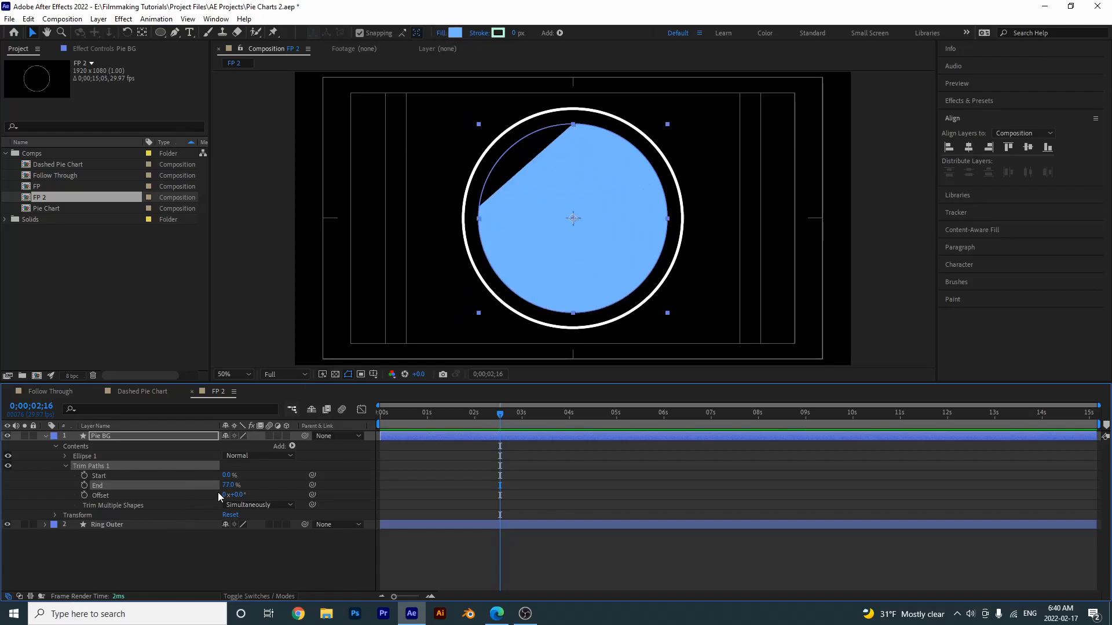
left_click_drag(229, 491, 165, 494)
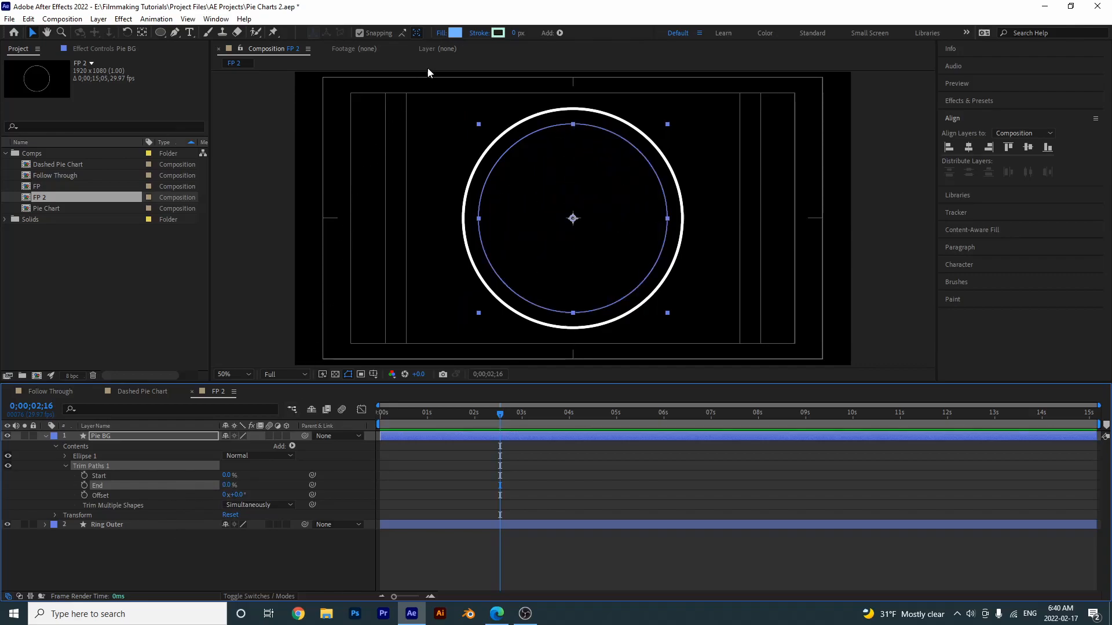
Step: Set the Pie BG circle's fill to None
left_click(442, 33)
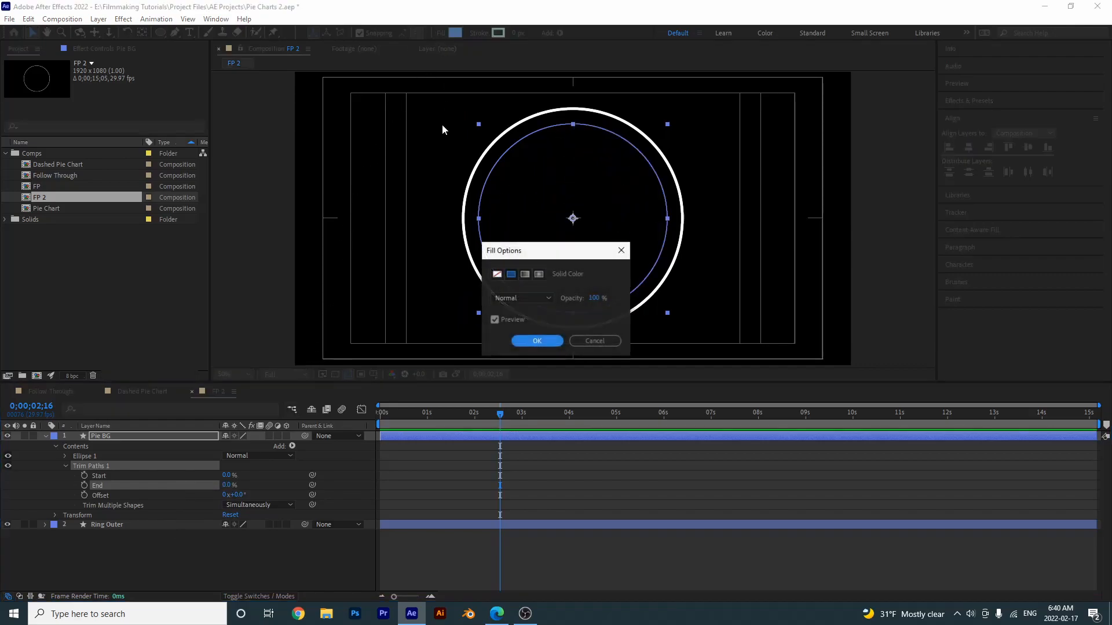
left_click(497, 274)
left_click(535, 341)
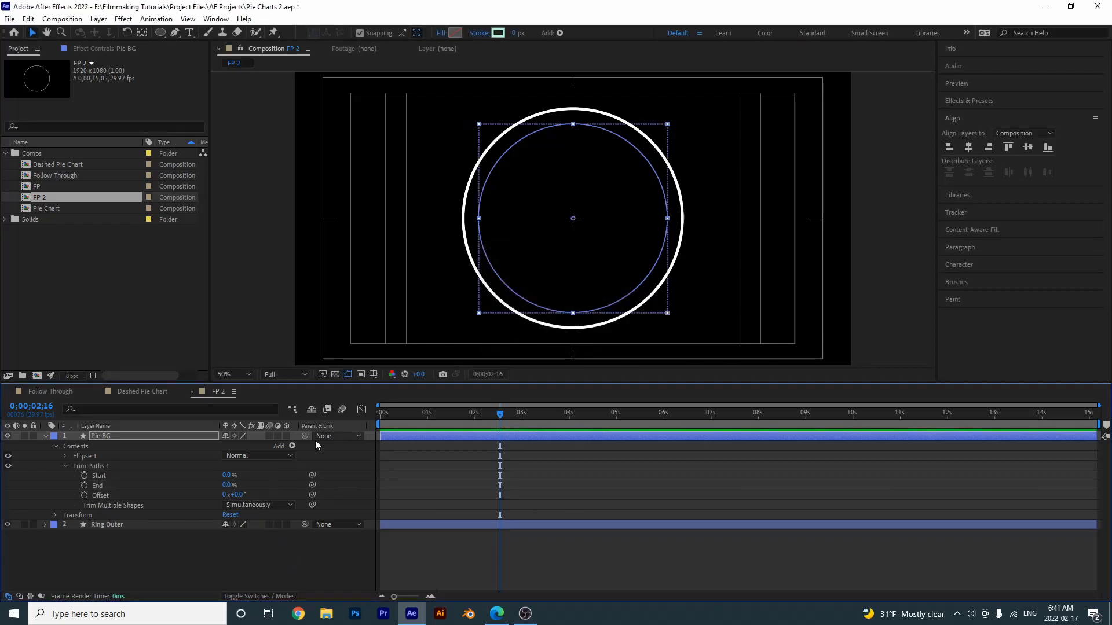
Step: Set the Trim Paths End of Pie BG to 100% and widen its stroke to 213 px
left_click(226, 485)
type("100")
key("Return")
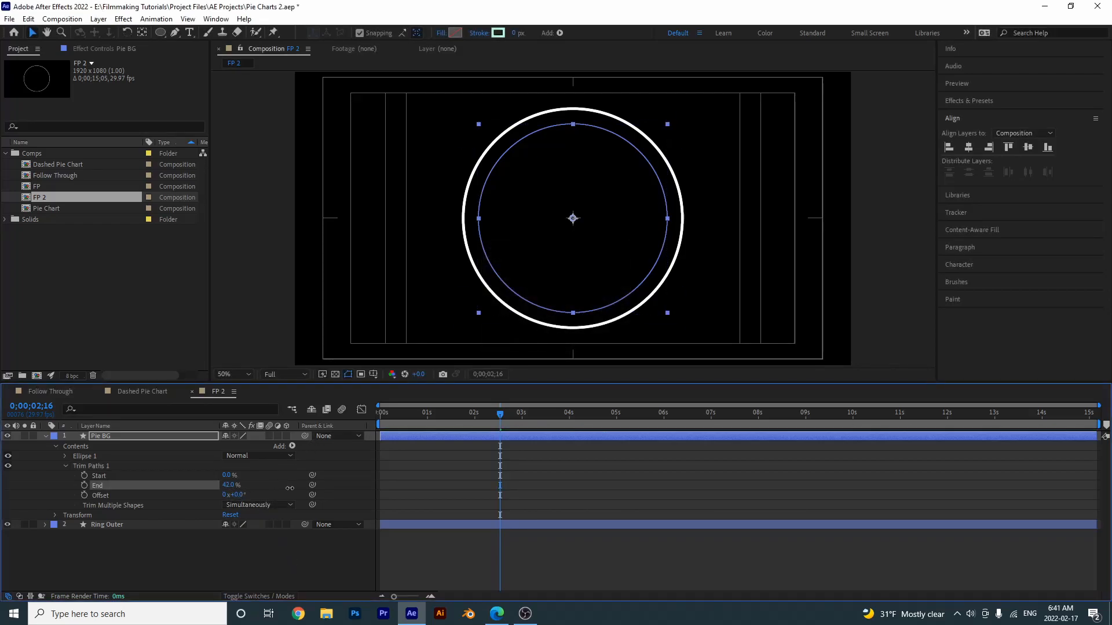
left_click_drag(514, 35, 608, 29)
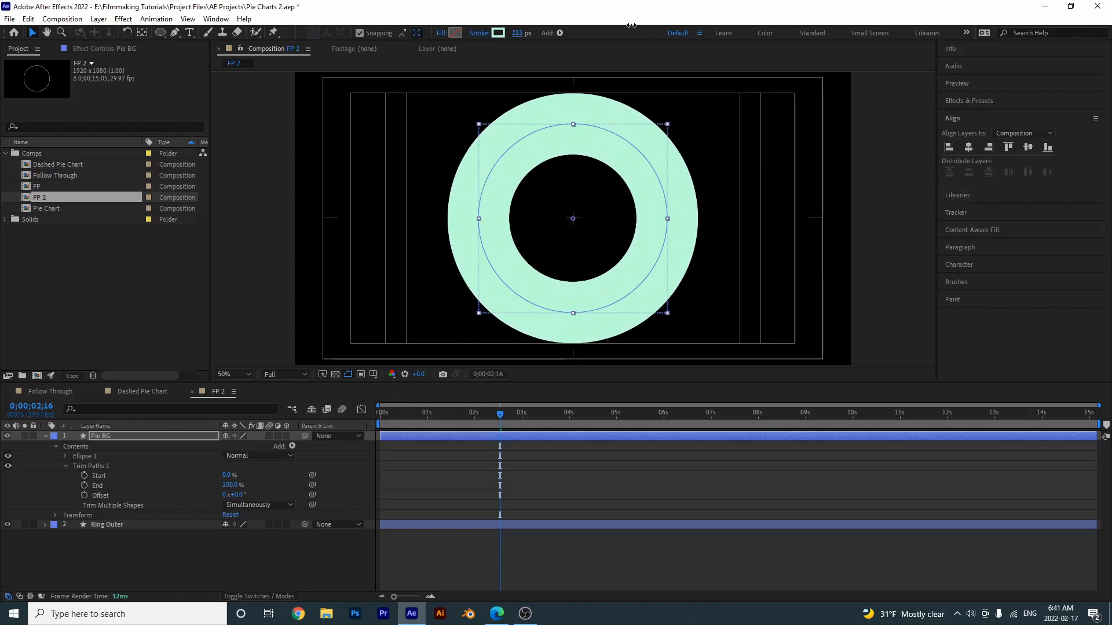
Step: Reduce the size of Ellipse Path 1 to 194 and widen its stroke to 491 px so the pie fits inside the ring
left_click(64, 457)
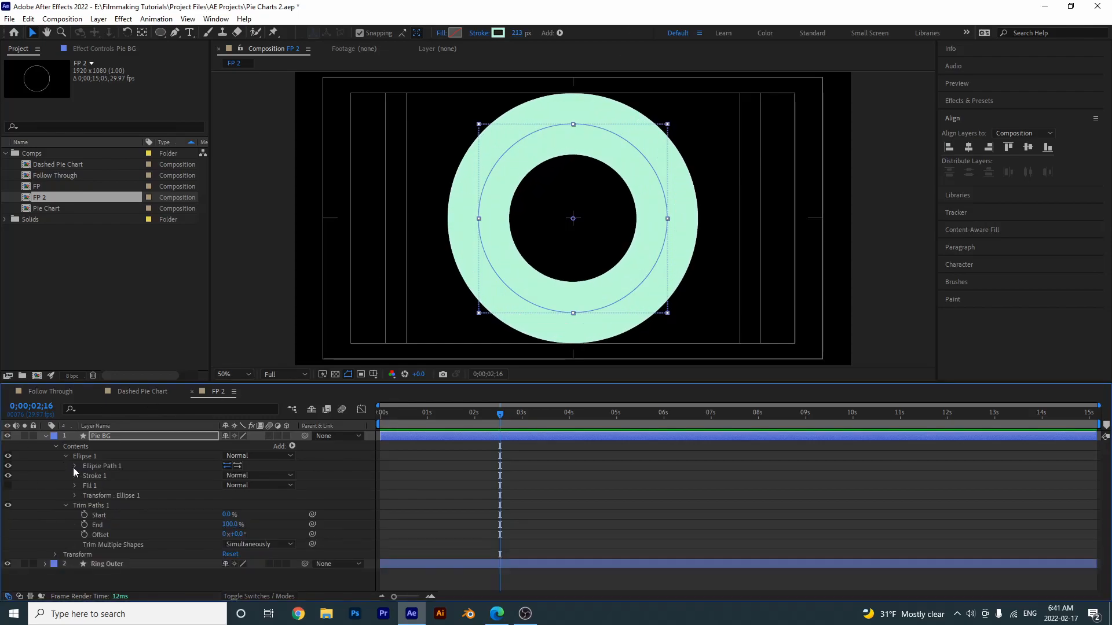
left_click(73, 466)
left_click_drag(239, 477, 4, 500)
left_click_drag(519, 36, 689, 42)
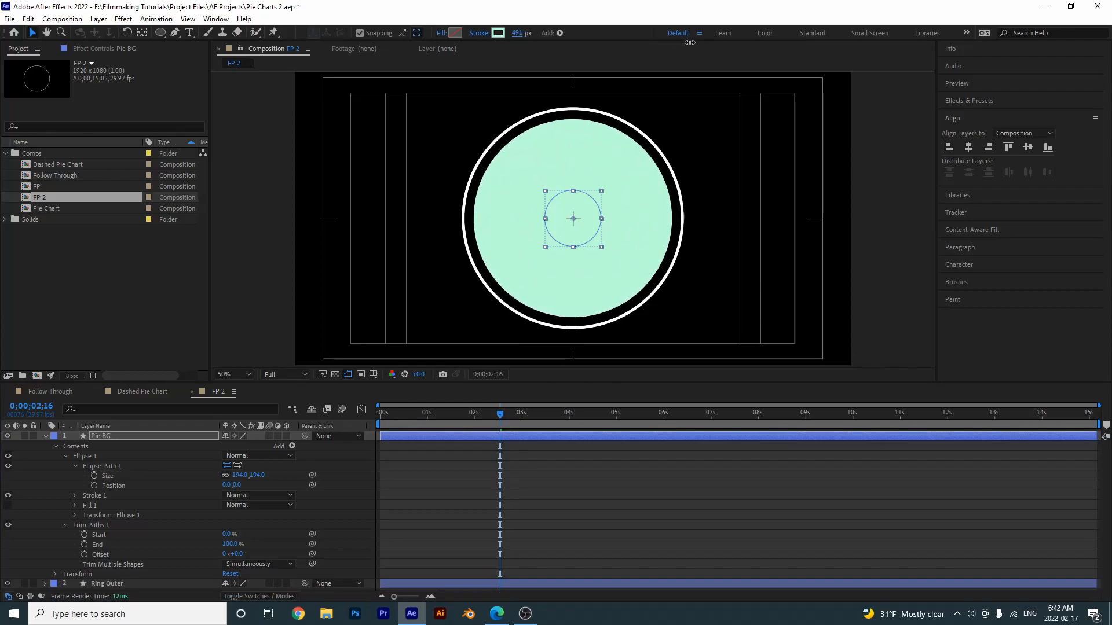
left_click(552, 550)
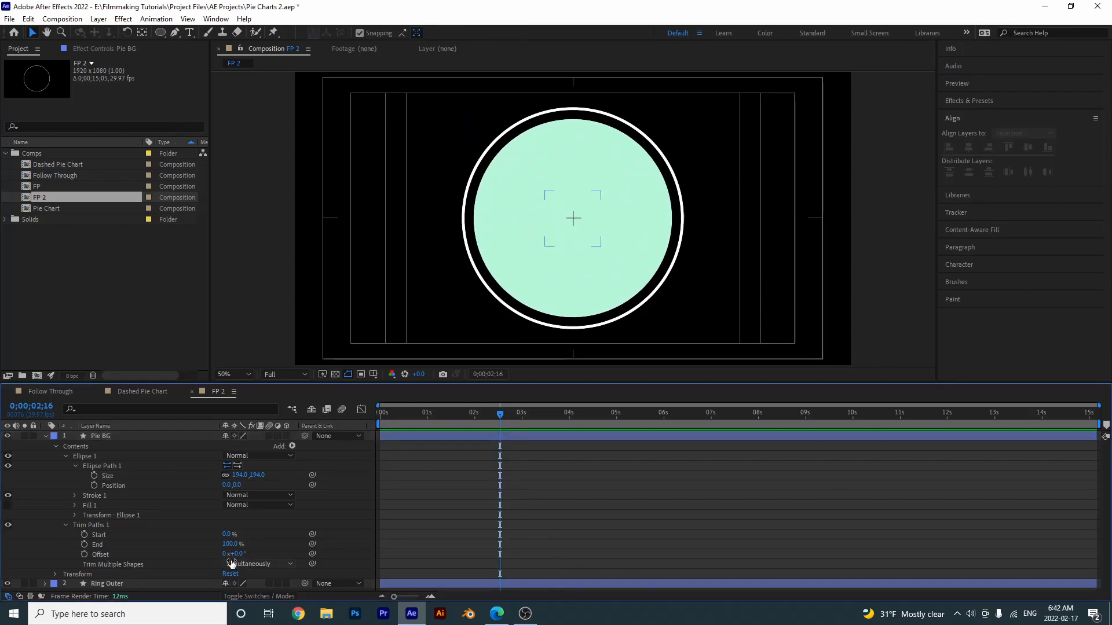
Step: Lower the Trim Paths End to 33% and set the ellipse path size to 491 to match the stroke width
left_click_drag(236, 546, 204, 545)
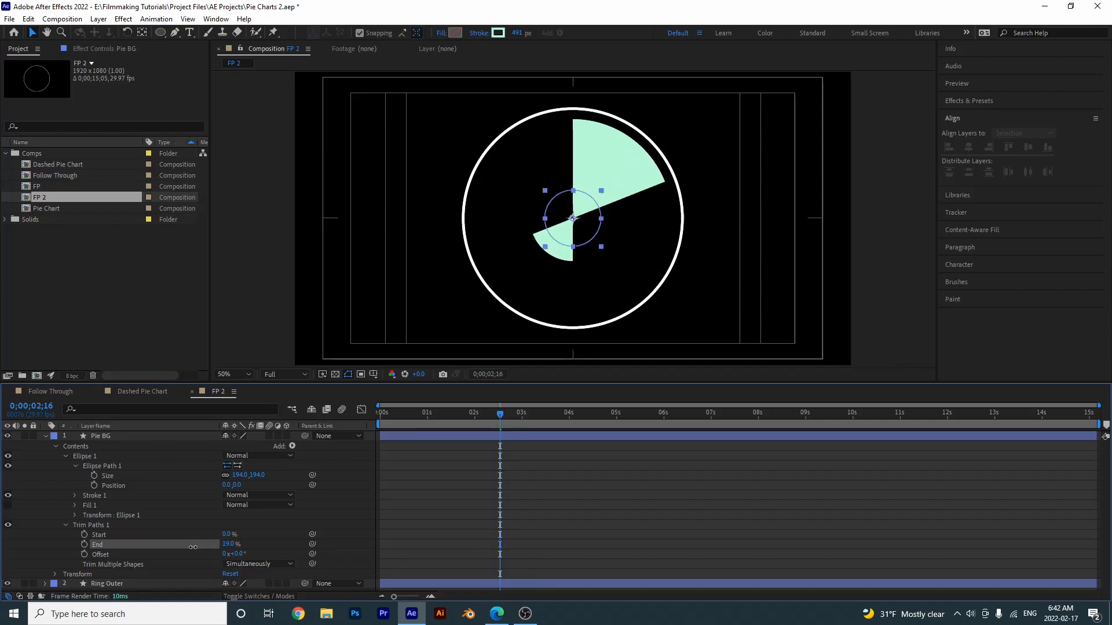
left_click(566, 253)
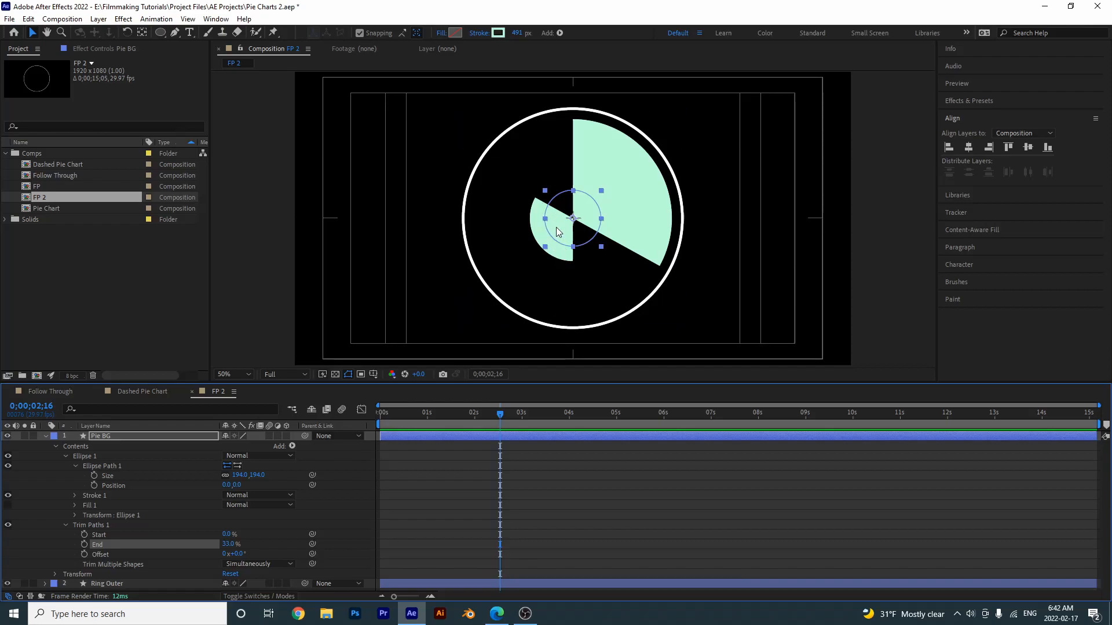
left_click(242, 480)
type("491")
key("Return")
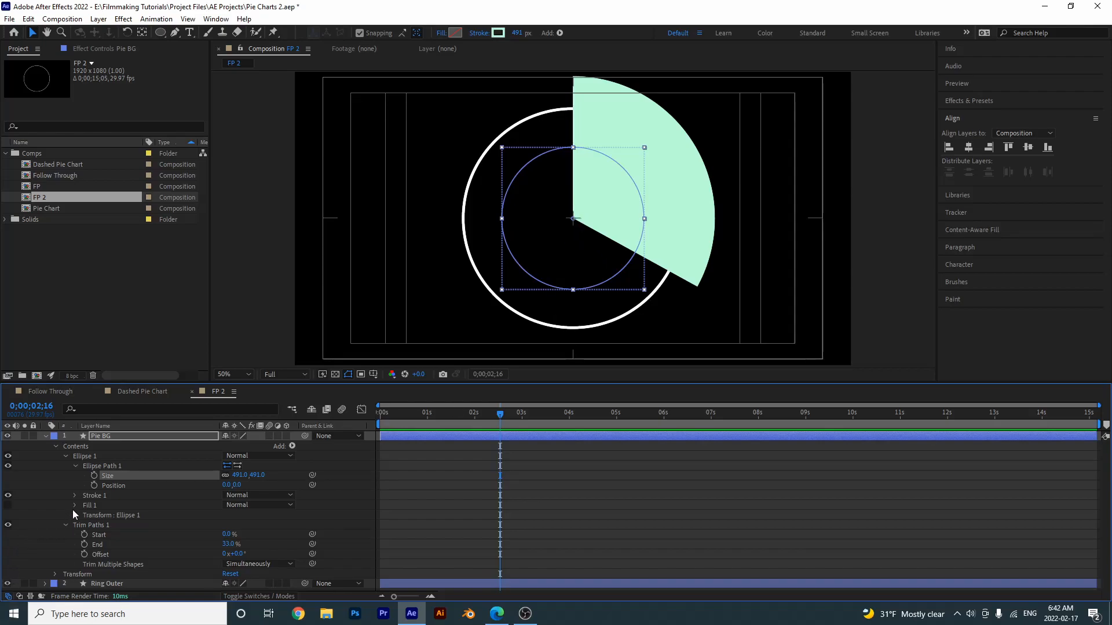
Step: Link the ellipse path's Size to the Stroke Width property and reduce the stroke to 342 px
left_click(74, 495)
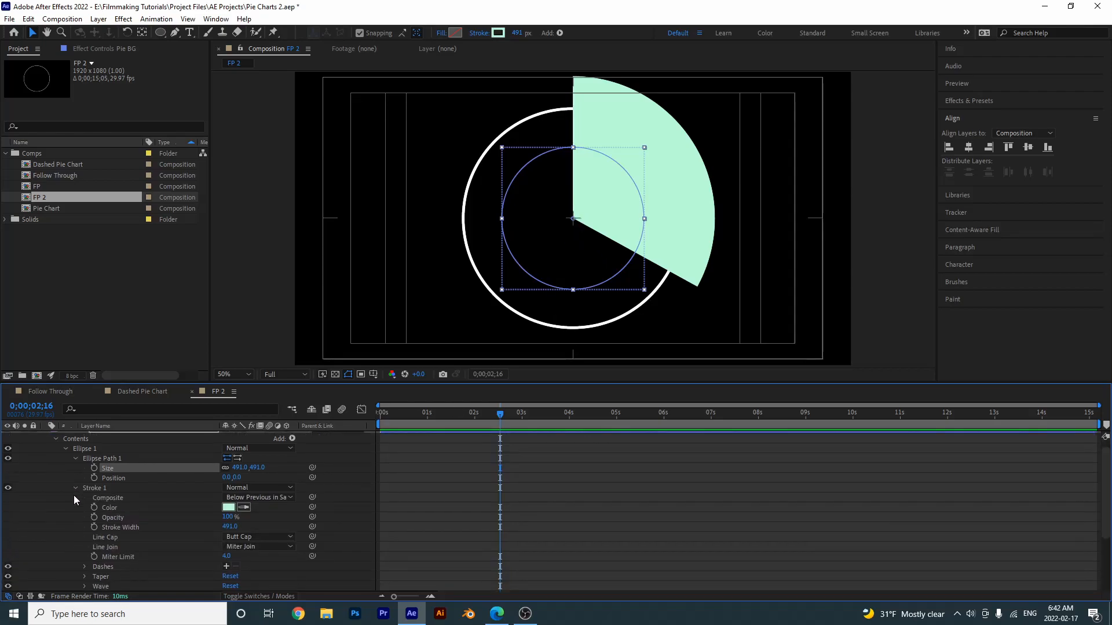
scroll(154, 503, "up", 1)
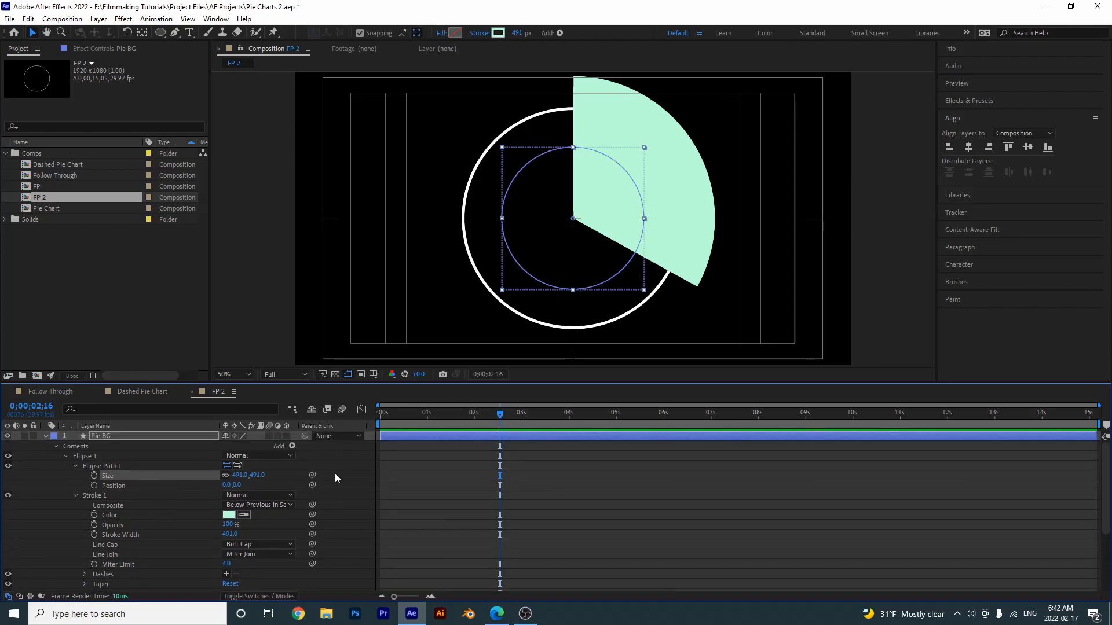
mouse_move(311, 474)
left_mouse_down()
mouse_move(260, 521)
mouse_move(173, 568)
mouse_move(131, 527)
mouse_move(128, 538)
left_mouse_up()
mouse_move(518, 38)
left_mouse_down()
mouse_move(417, 47)
mouse_move(447, 51)
left_mouse_up()
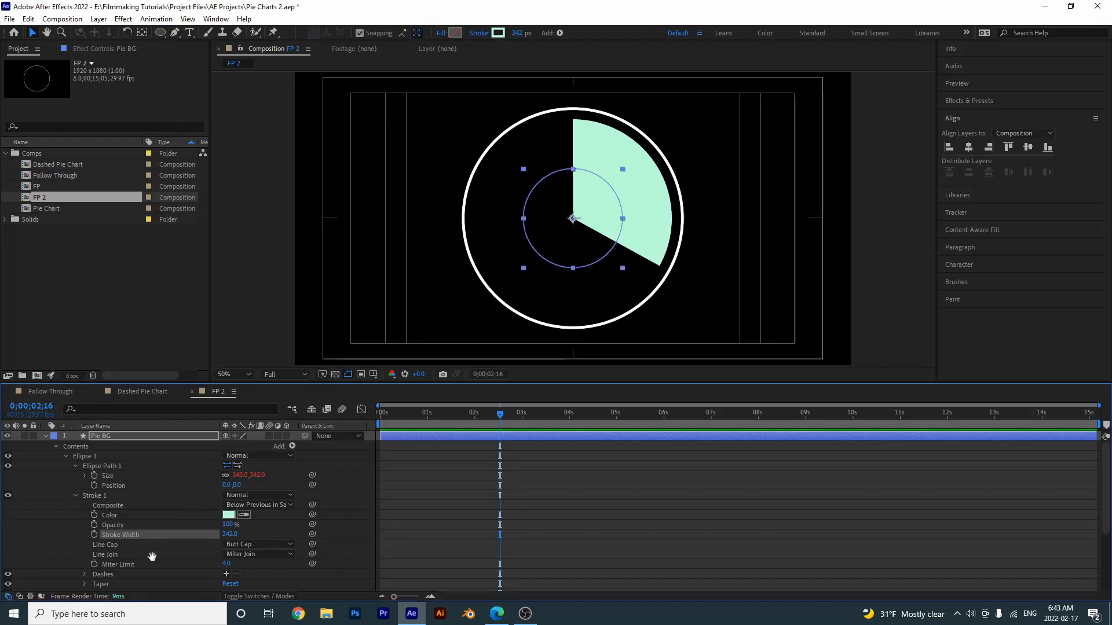
Step: Set the Trim Paths End of Pie BG to 100% and collapse the properties of all layers
scroll(174, 521, "down", 5)
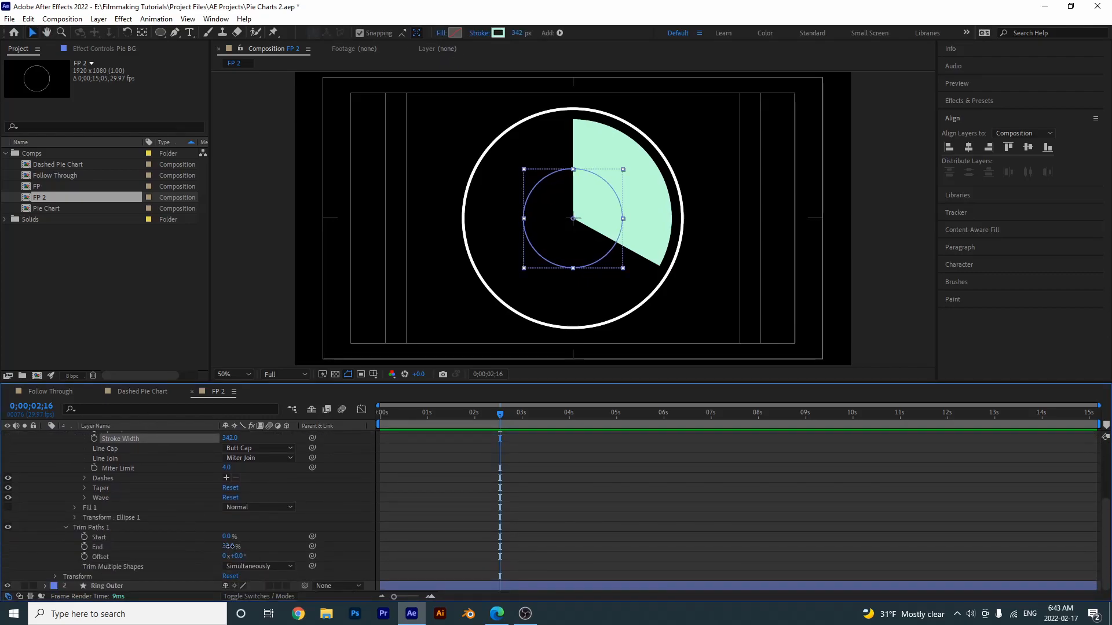
left_click_drag(228, 546, 268, 542)
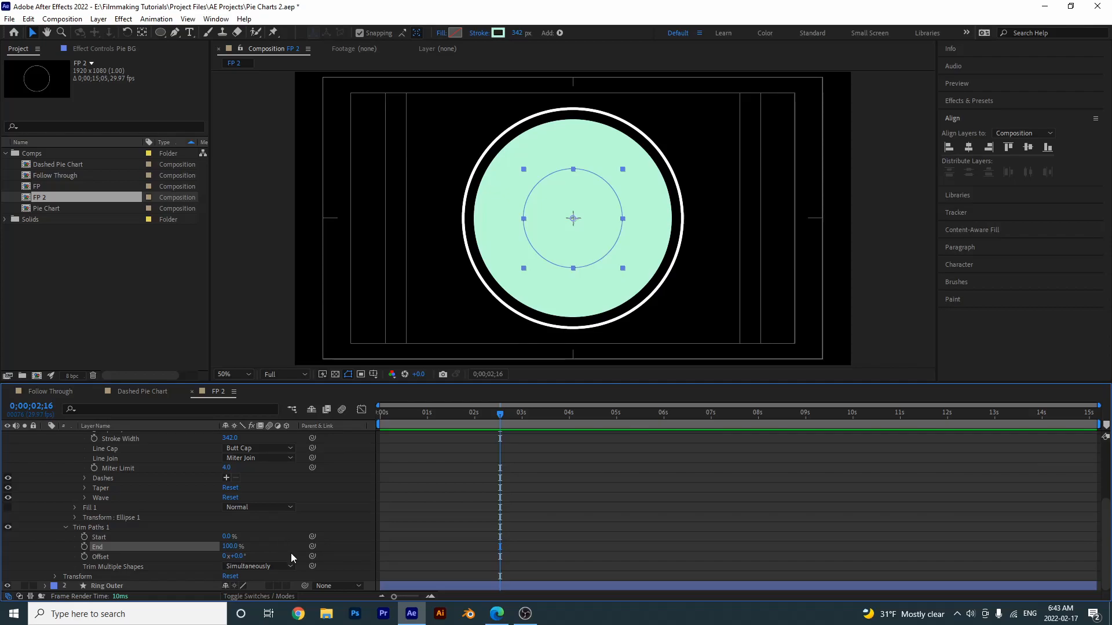
left_click_drag(158, 518, 151, 589)
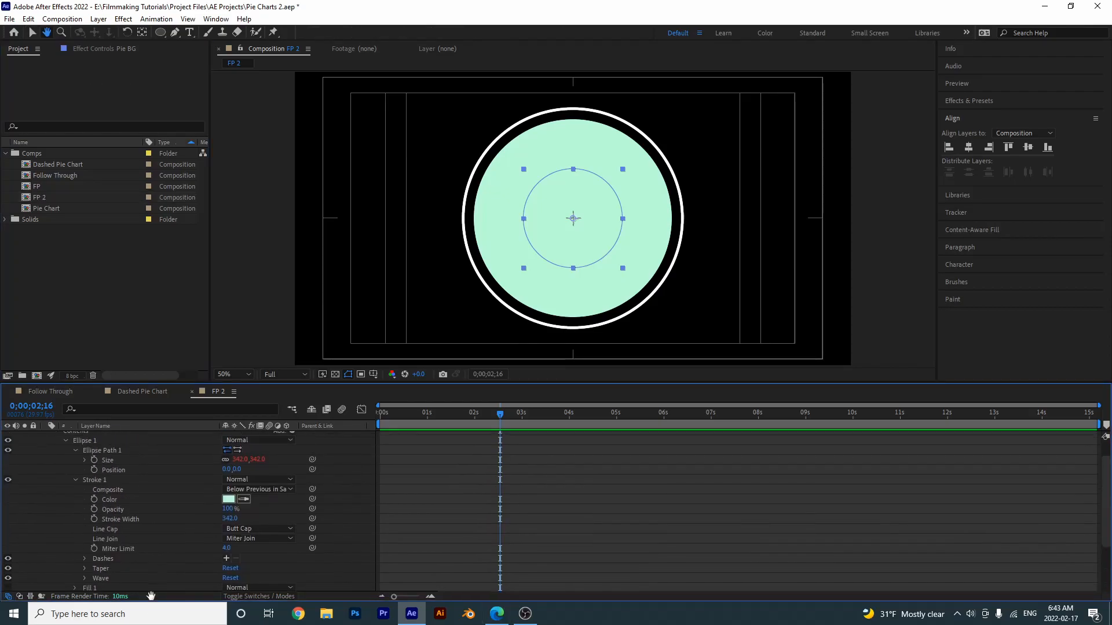
key("ctrl+a")
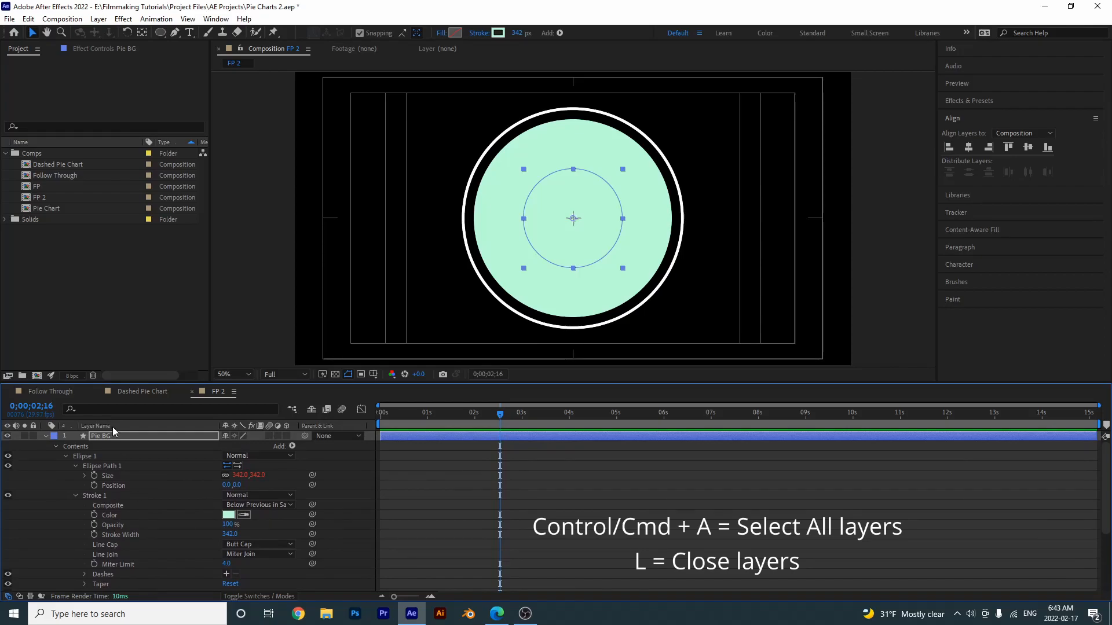
key("ctrl+a")
key("l")
left_click(108, 491)
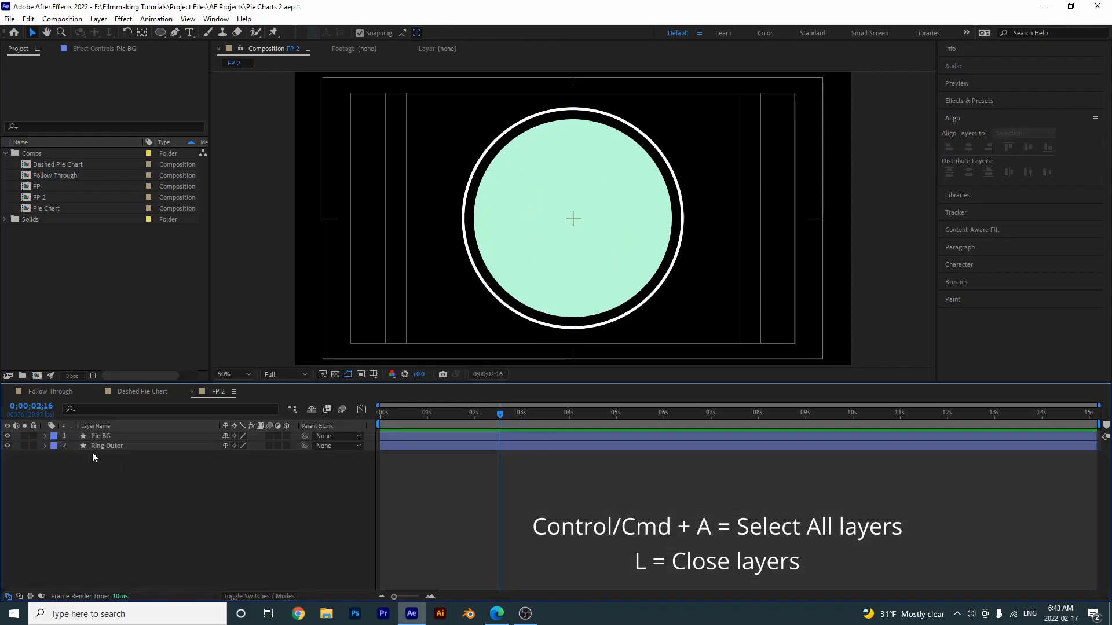
Step: Set the Trim Paths End of Pie BG to 80% at 0;00;00;15 and add a keyframe there
left_click(101, 436)
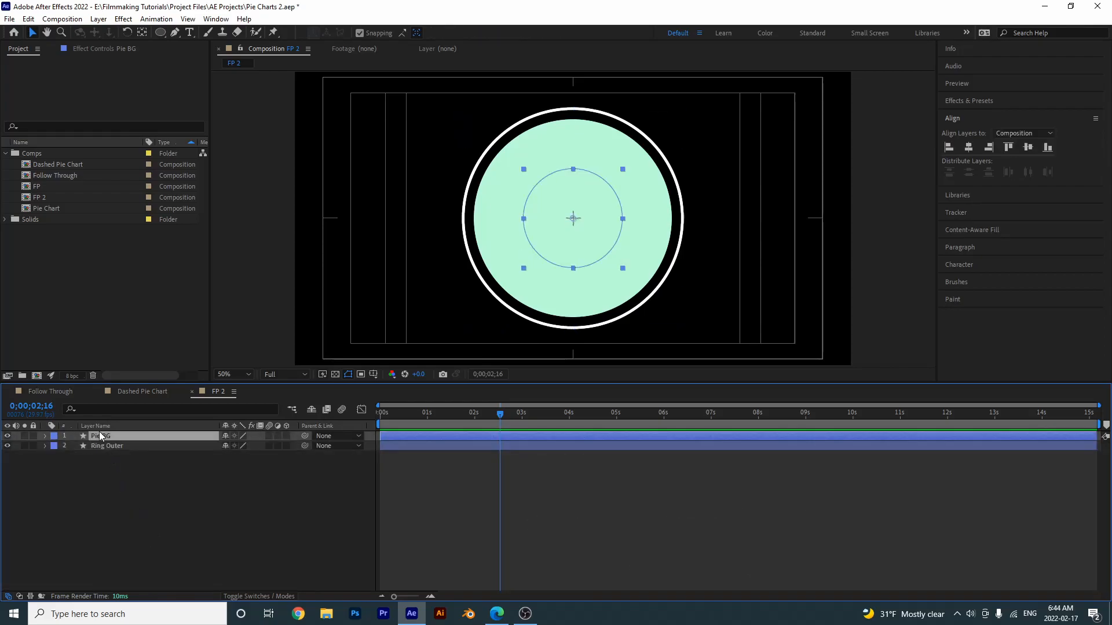
left_click(45, 435)
left_click(56, 447)
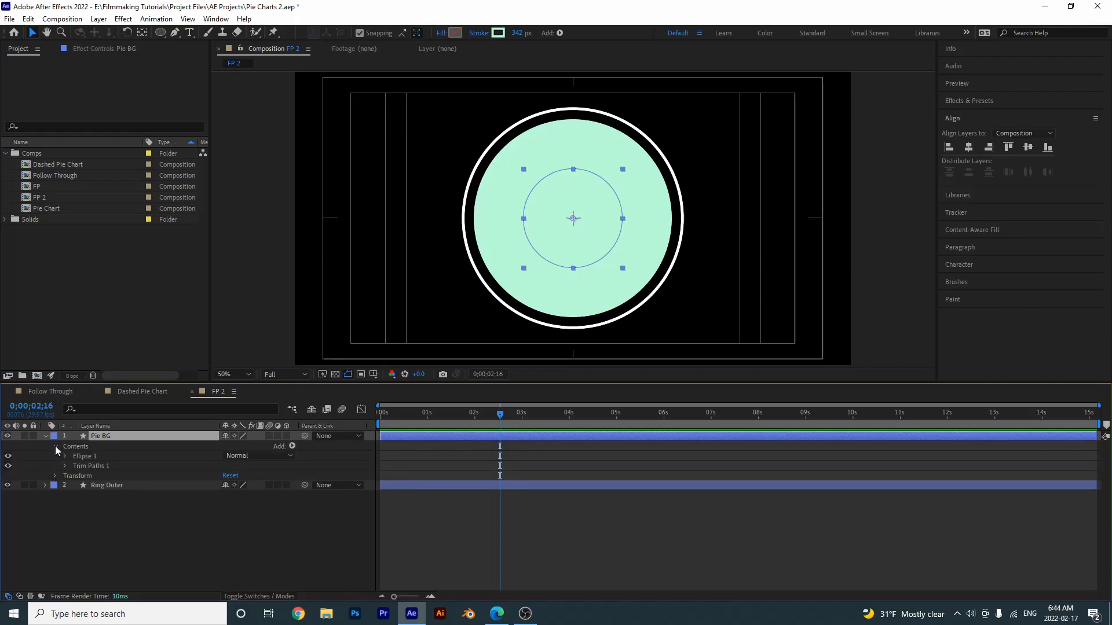
left_click(65, 466)
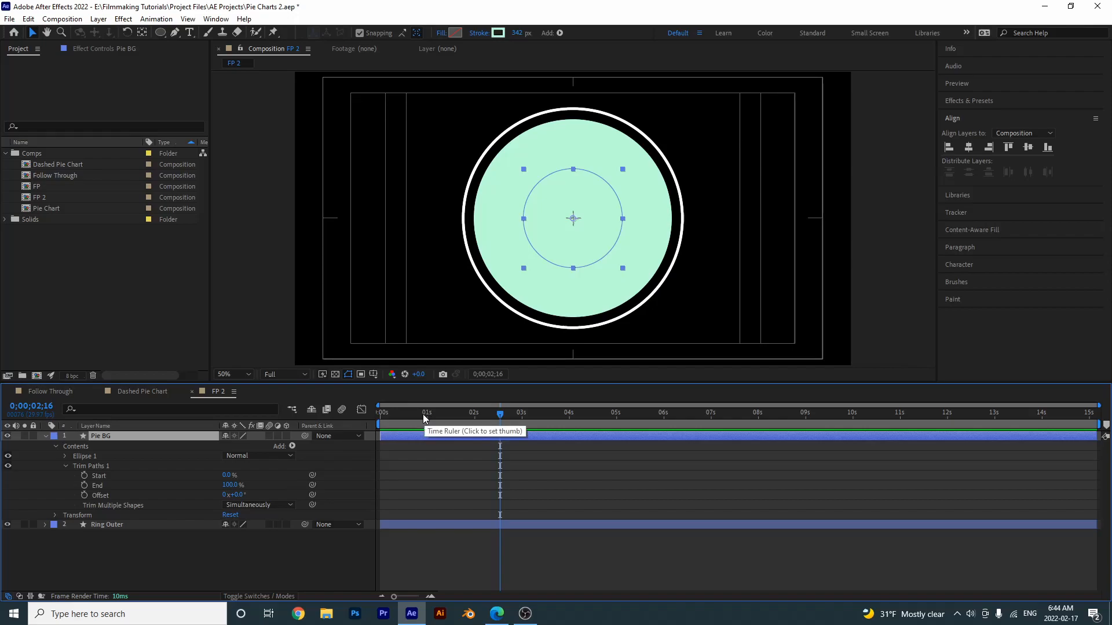
left_click(402, 416)
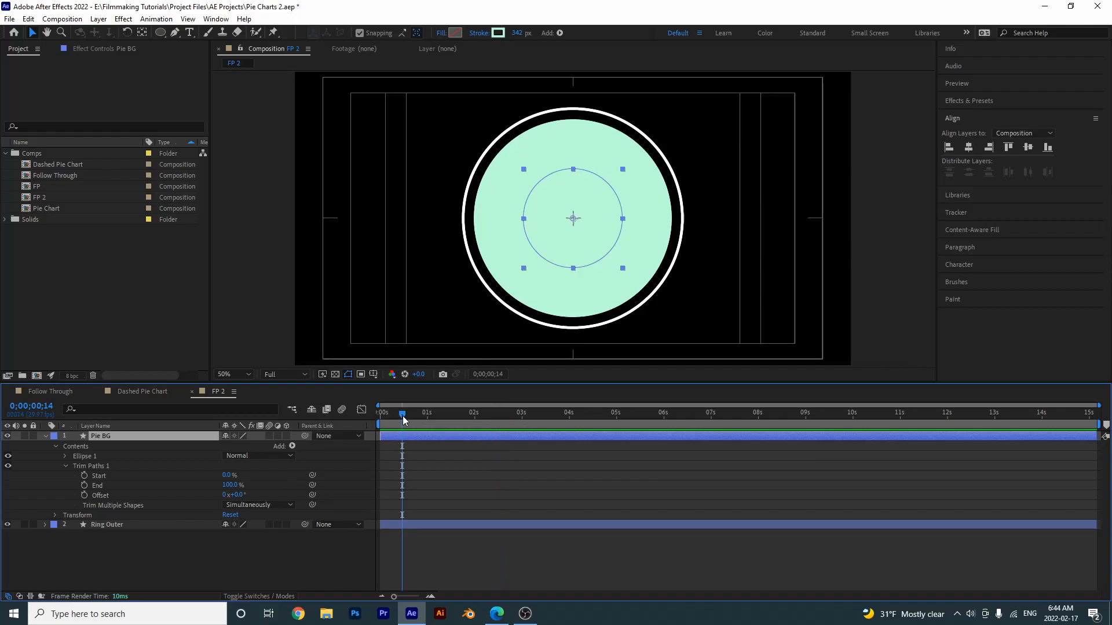
key("Page_Down")
left_click(232, 484)
type("80")
key("Return")
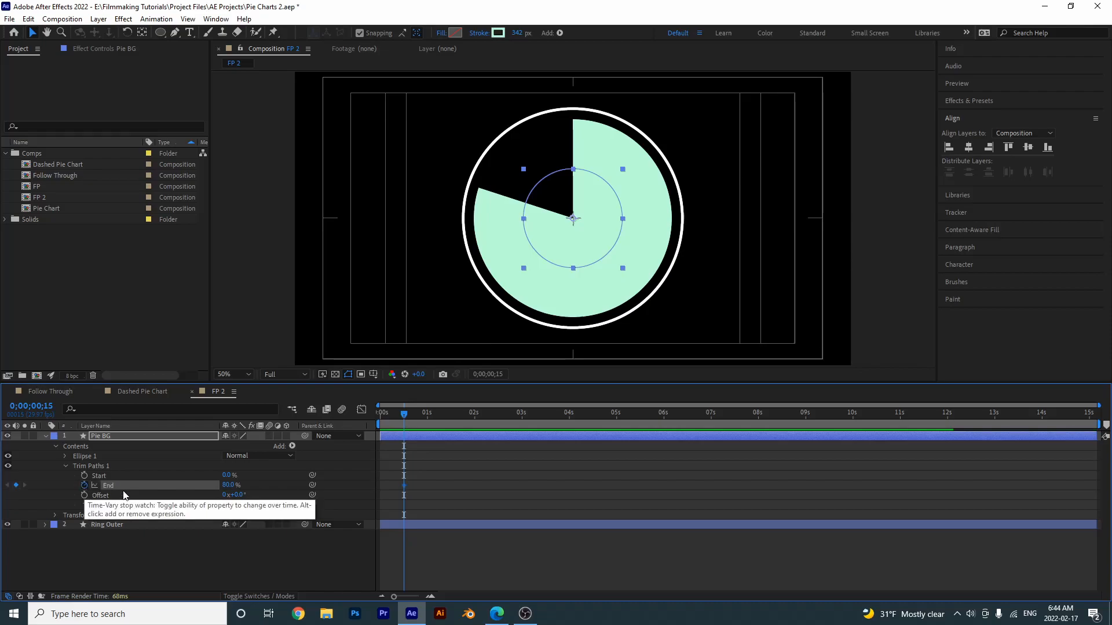
left_click(84, 486)
Step: Keyframe the Trim Paths End of Pie BG at 0% on the first frame and preview the animation
left_click_drag(398, 417, 366, 418)
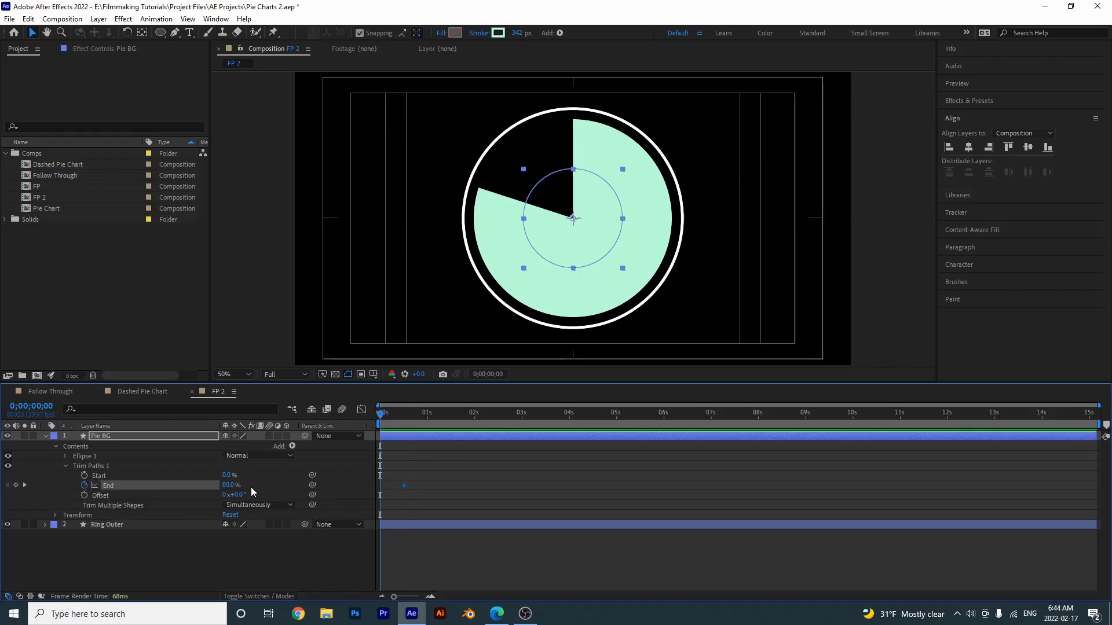
left_click_drag(229, 485, 157, 498)
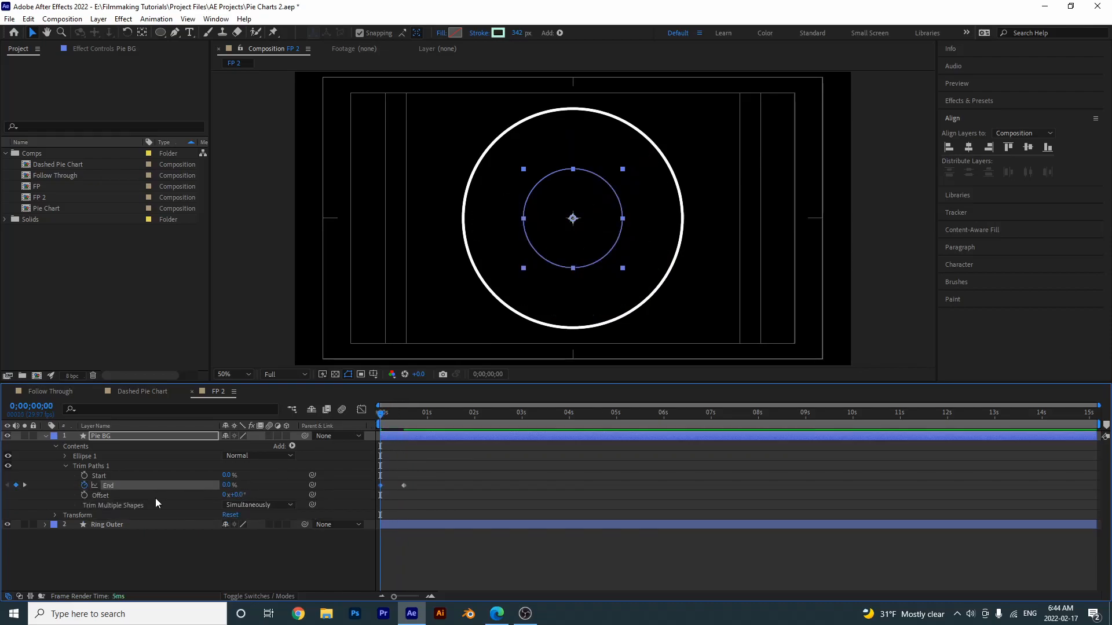
key("space")
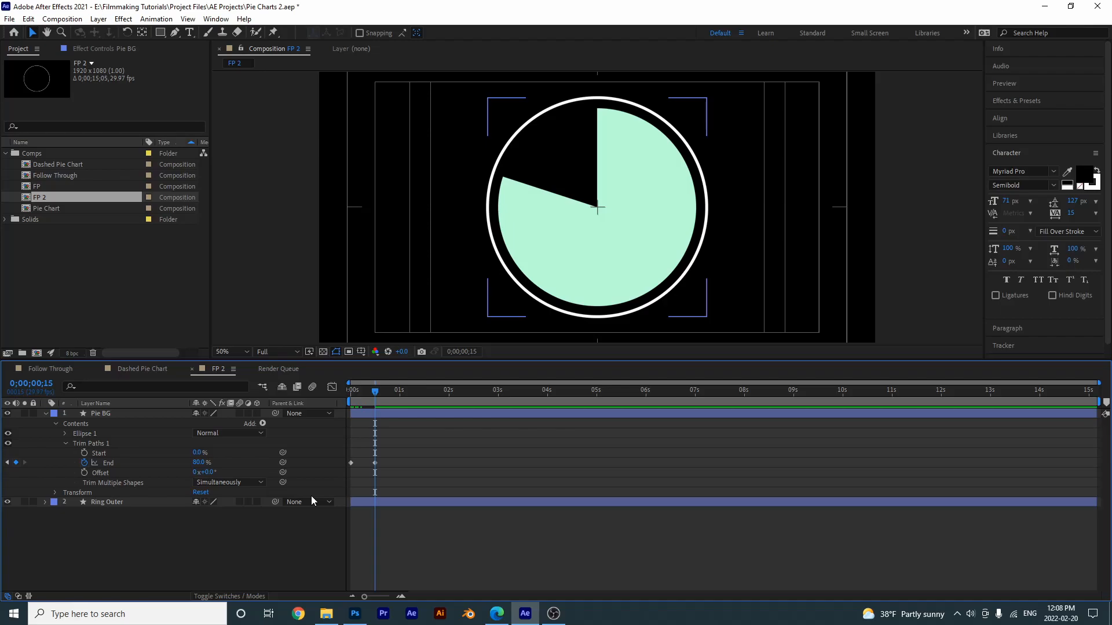
Step: Try animating the Trim Paths Offset of Pie BG from -1x-23° at the first frame to 0° at 0;00;00;15, and preview it
left_click(84, 473)
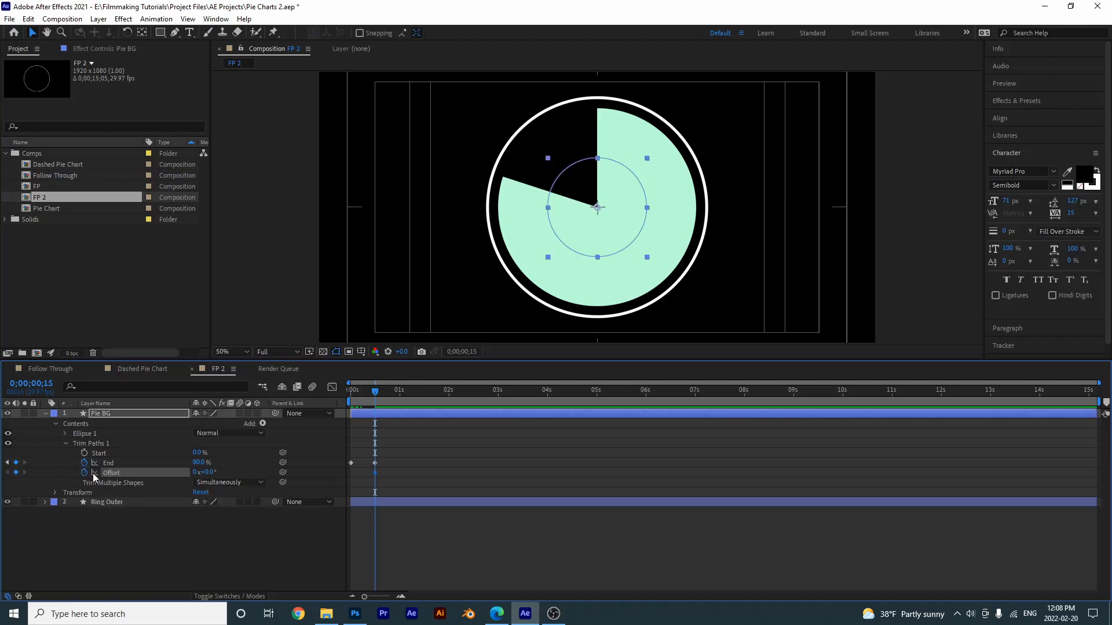
key("Home")
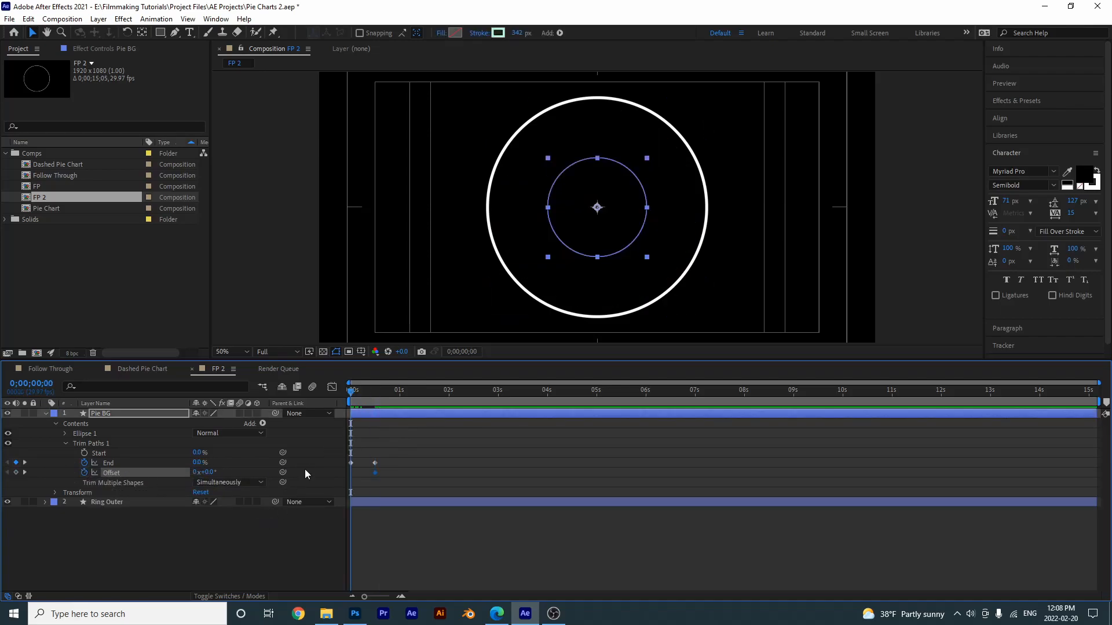
left_click_drag(213, 476, 174, 484)
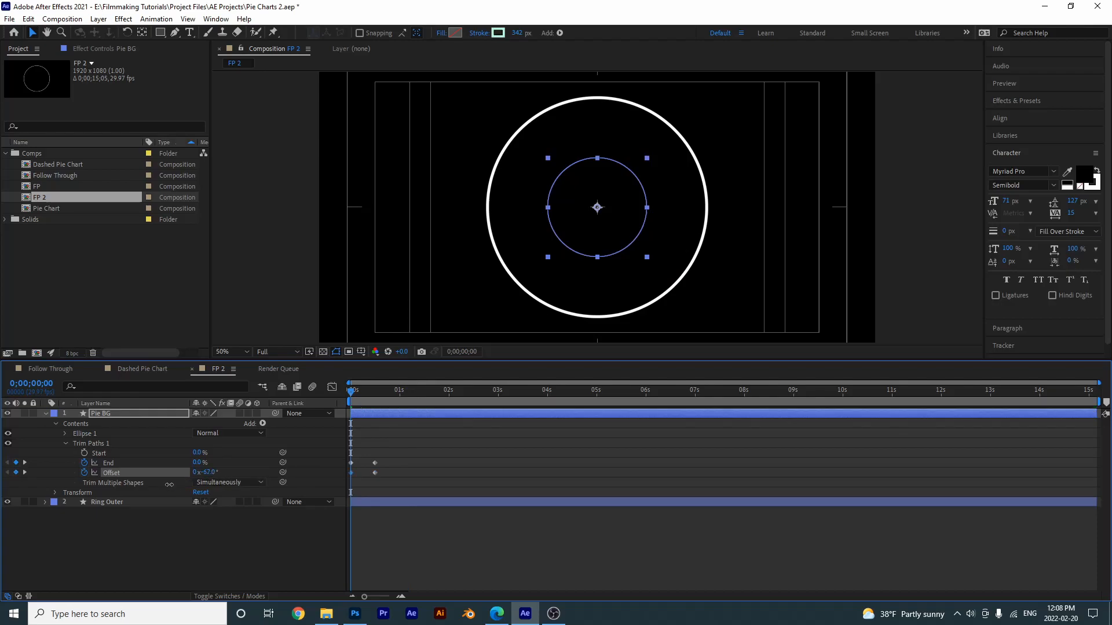
left_click_drag(42, 502, 22, 505)
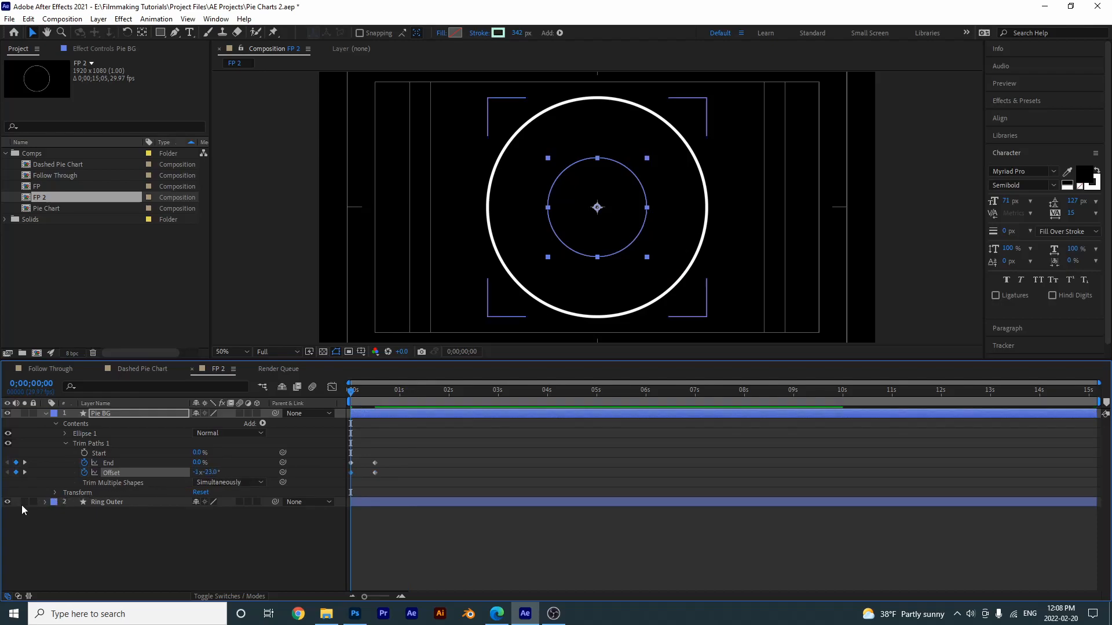
key("space")
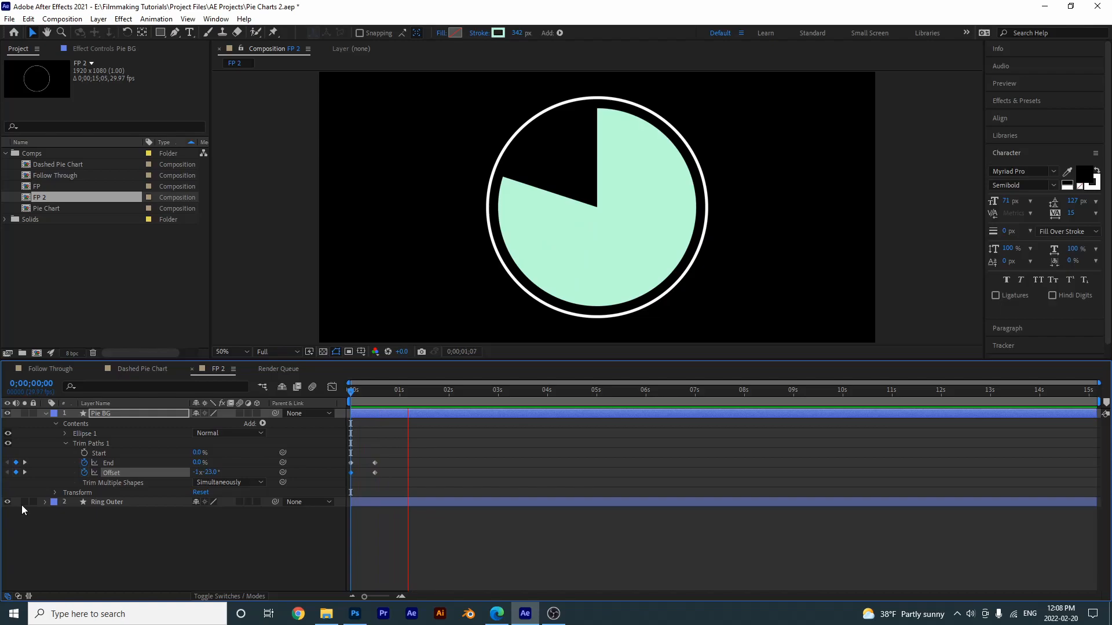
key("space")
key("space")
key("space")
Step: Delete both Offset keyframes of Pie BG
left_click(347, 477)
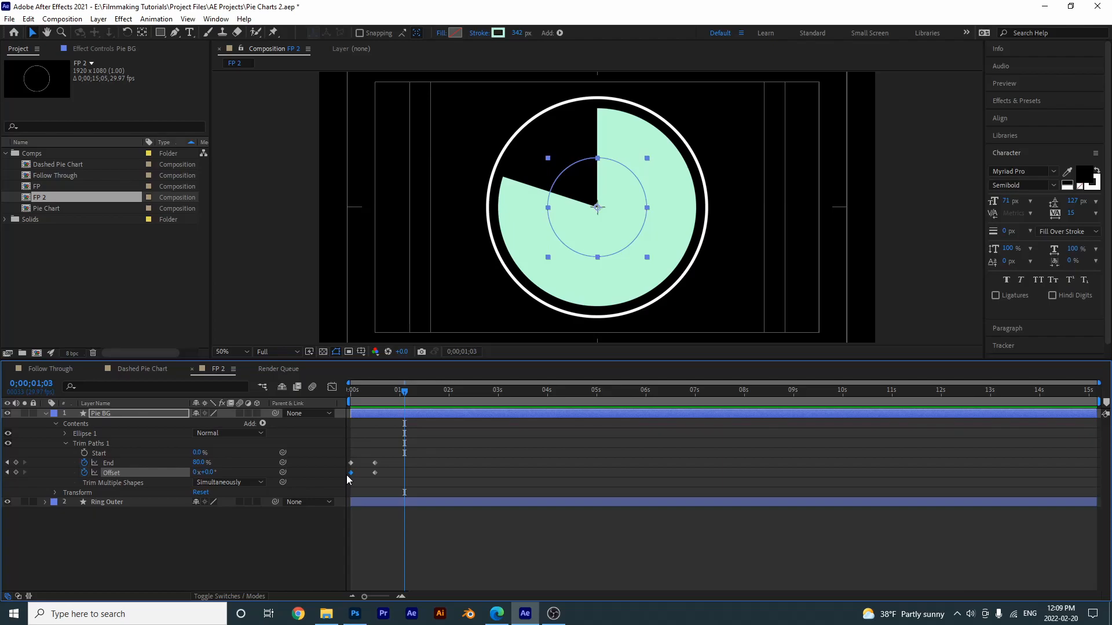
key("Delete")
left_click(374, 472)
key("Delete")
left_click(373, 471)
Step: Change the Trim Paths End keyframe of Pie BG at 0;00;00;15 to 100% and preview the fill
key("j")
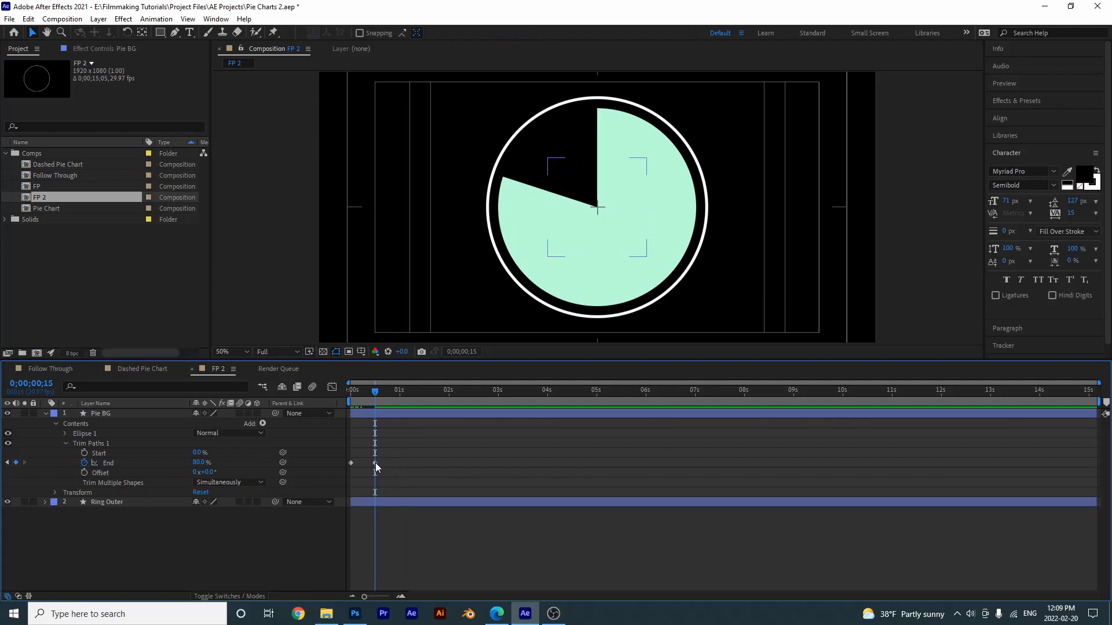
double_click(375, 463)
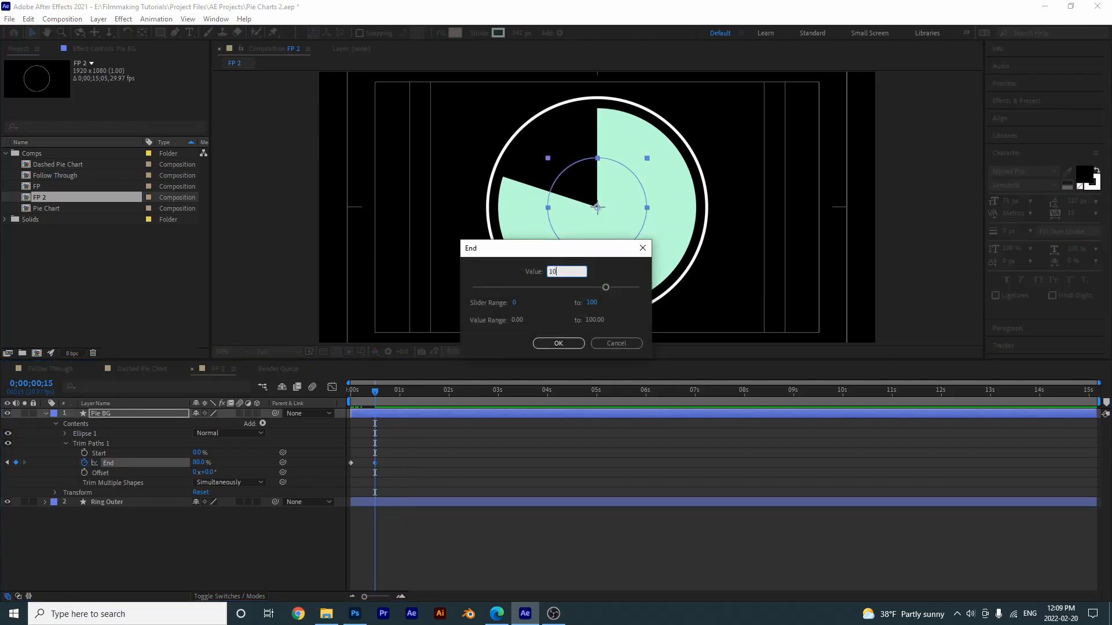
key("Return")
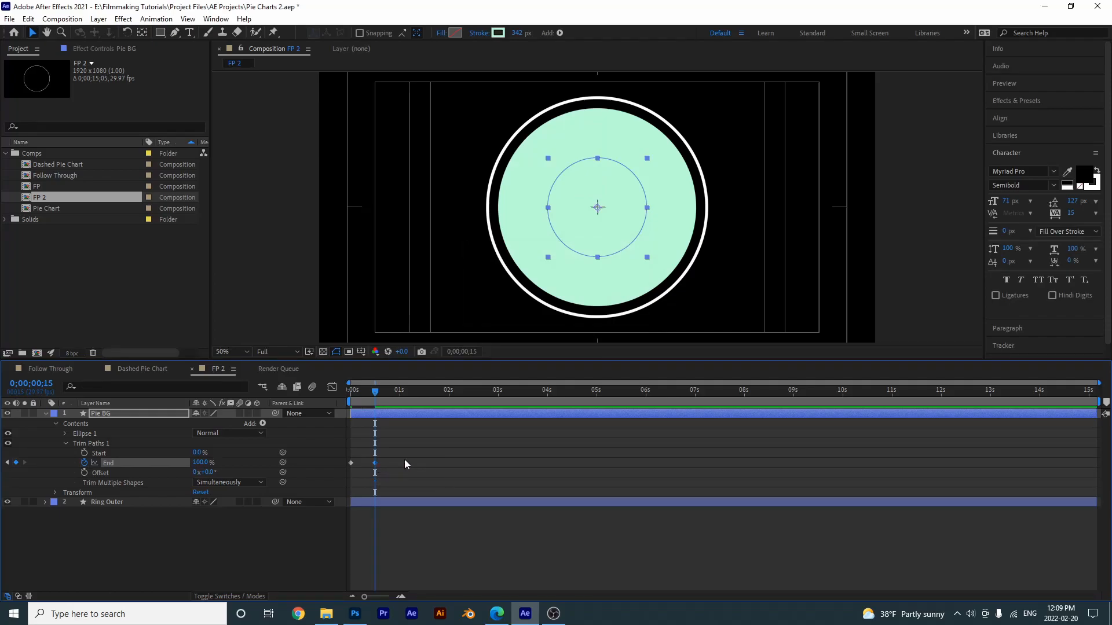
key("space")
key("space")
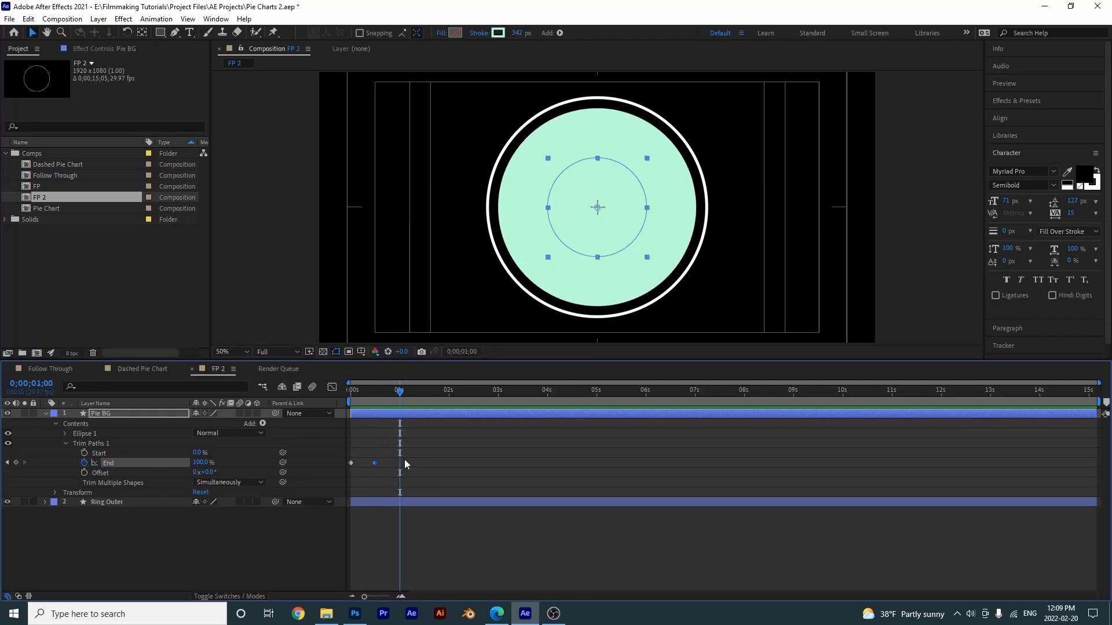
Step: Place the playhead at 0;00;00;15, duplicate the Pie BG layer and name the copy Pie
left_click(377, 390)
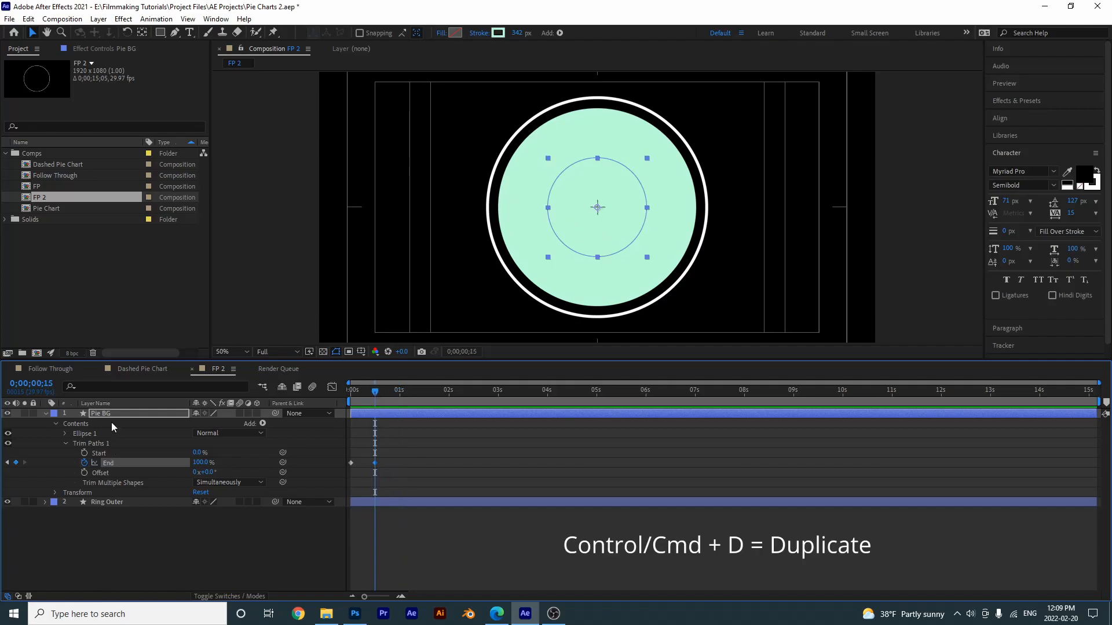
left_click(99, 412)
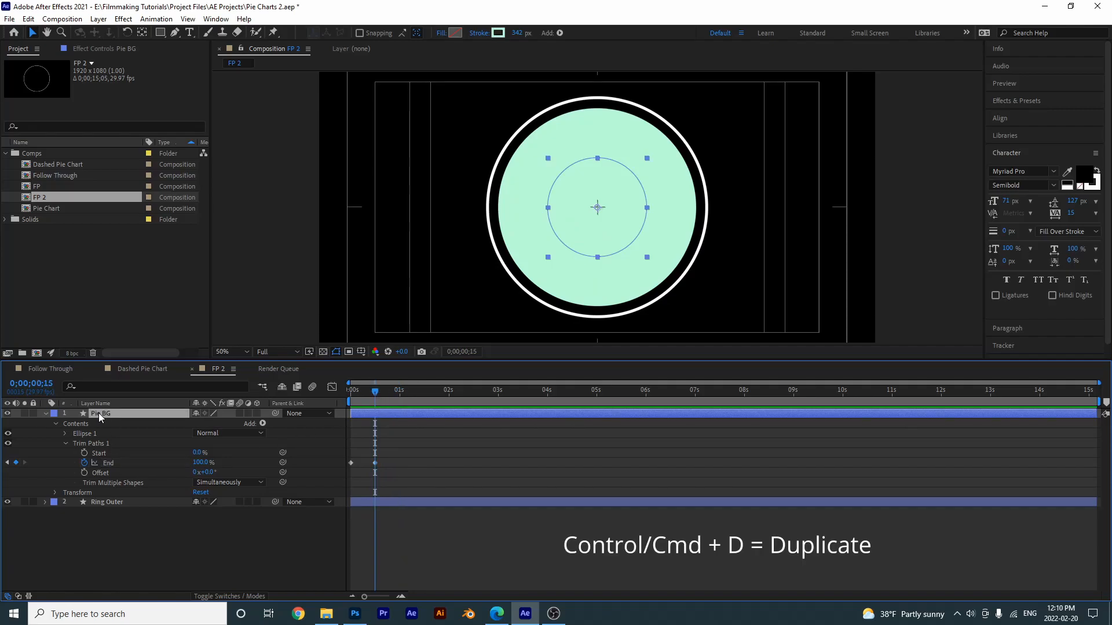
key("ctrl+d")
key("Return")
type("Pie")
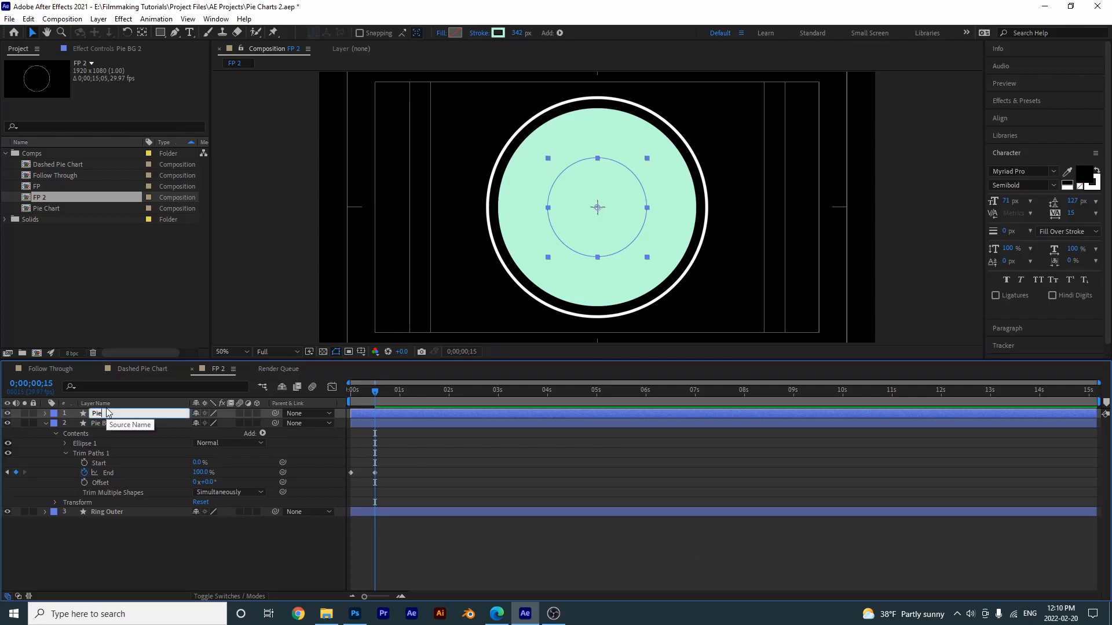
key("Return")
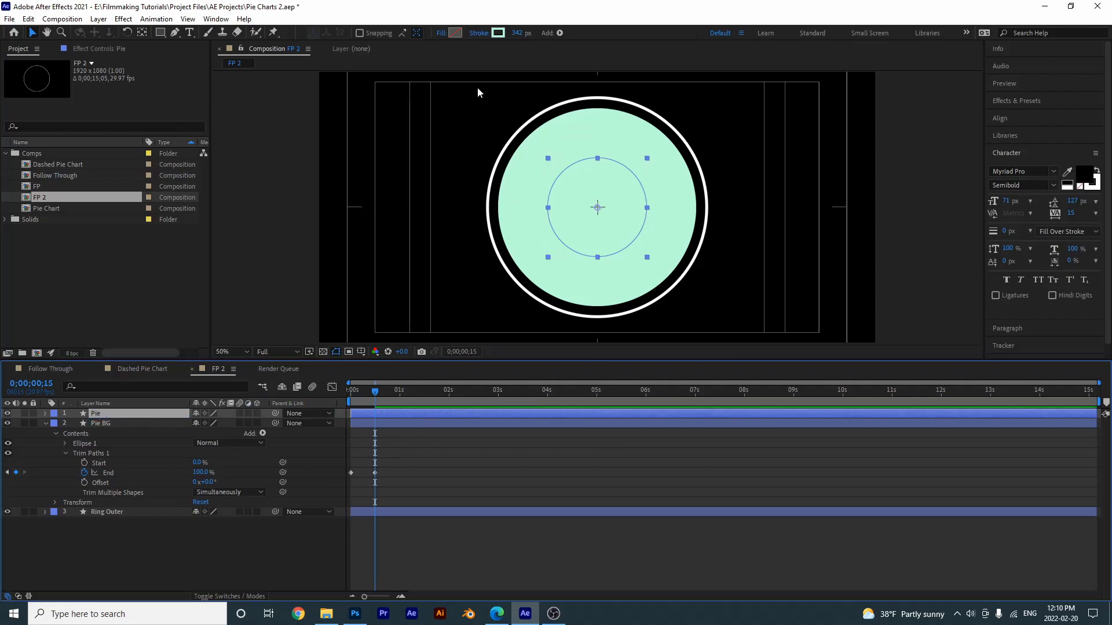
Step: Change the stroke color of the Pie layer to a saturated blue
left_click(498, 33)
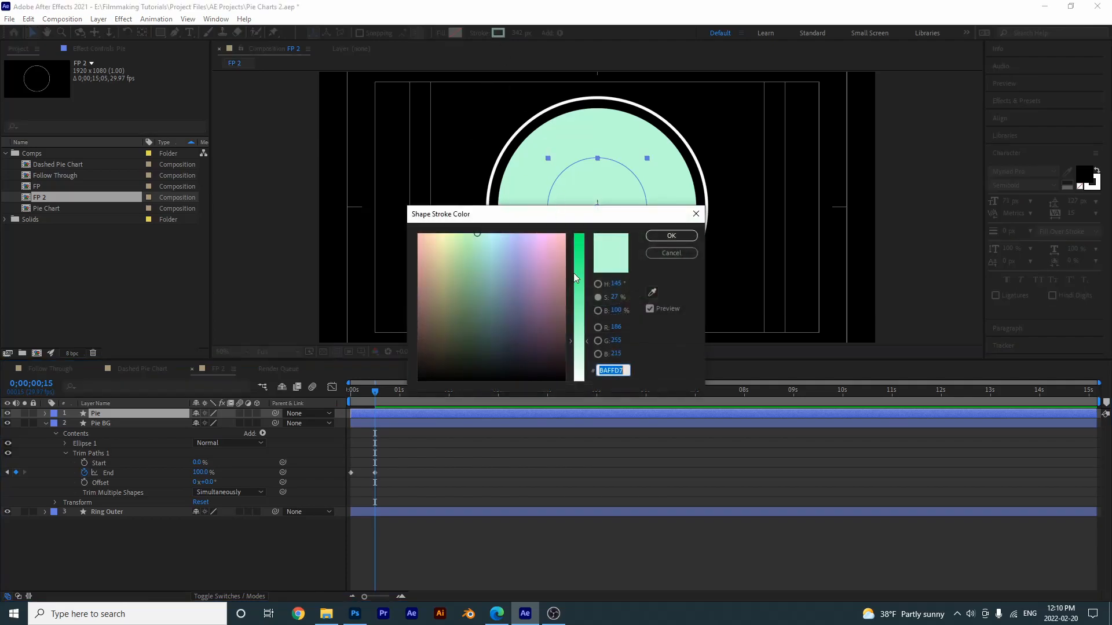
left_click_drag(494, 249, 512, 240)
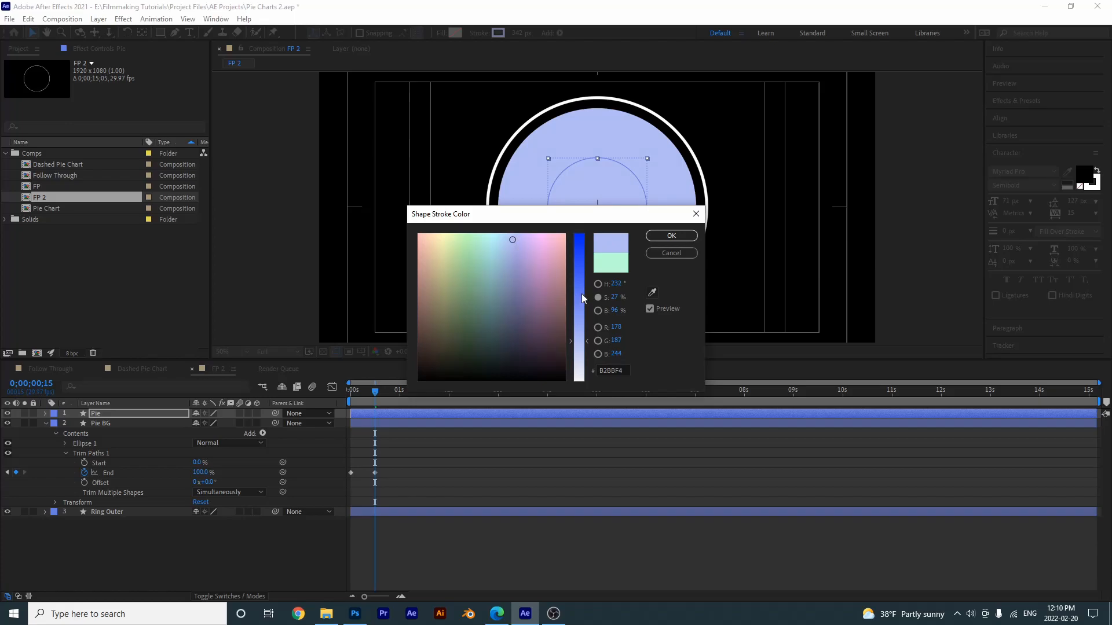
left_click(582, 298)
left_click_drag(582, 301, 581, 282)
left_click(671, 235)
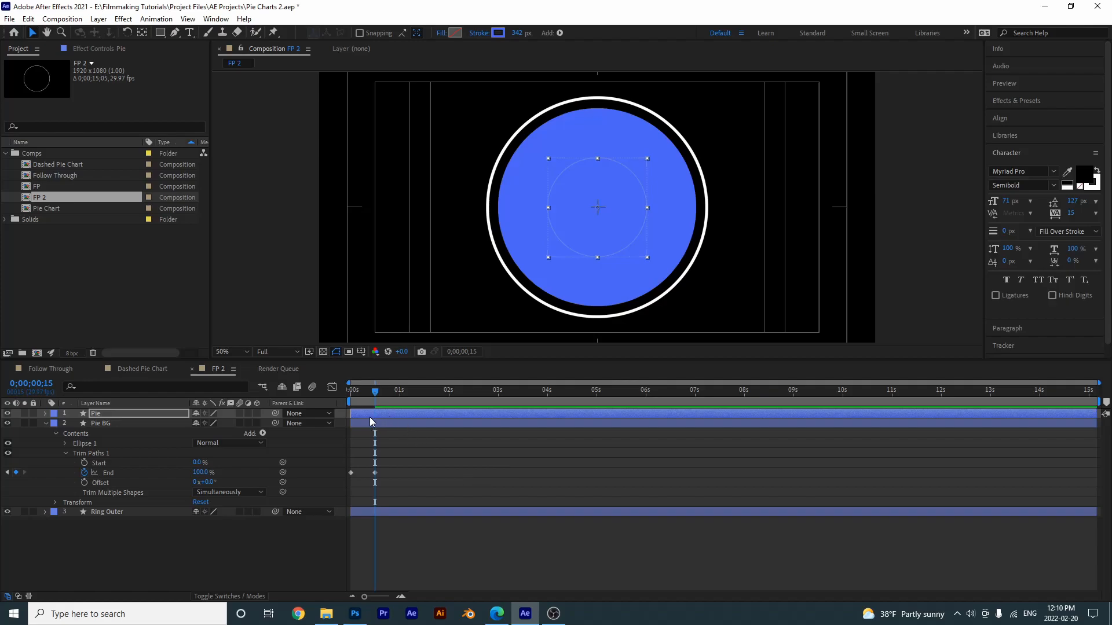
Step: Shift the Pie layer in time so it starts at 0;00;00;15, and preview the blue pie filling over the background
left_click_drag(364, 414, 389, 411)
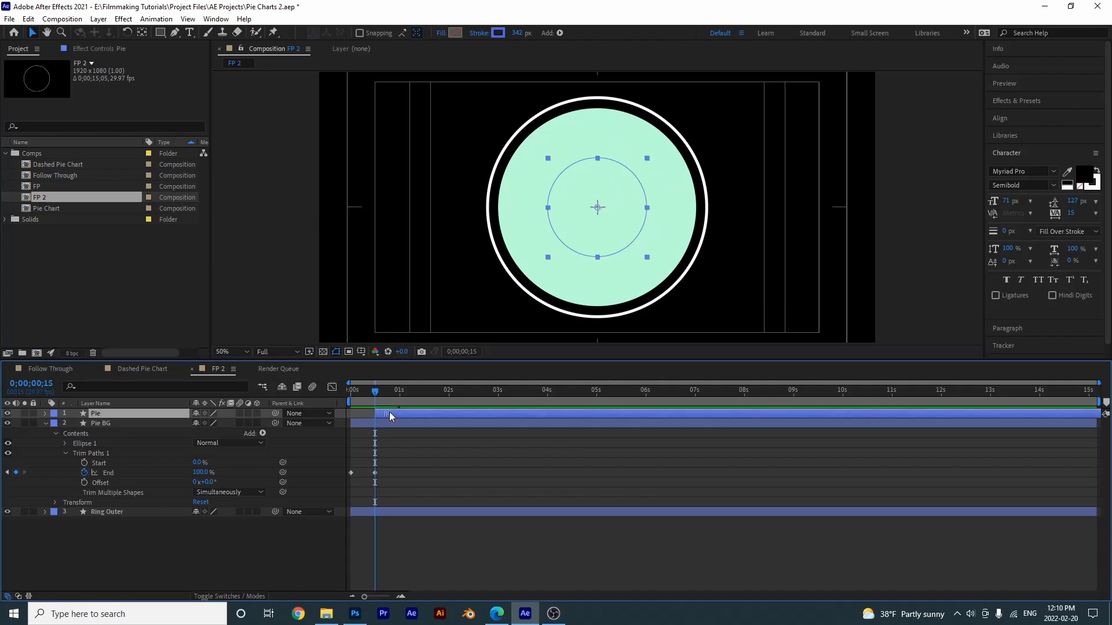
left_click(434, 493)
key("space")
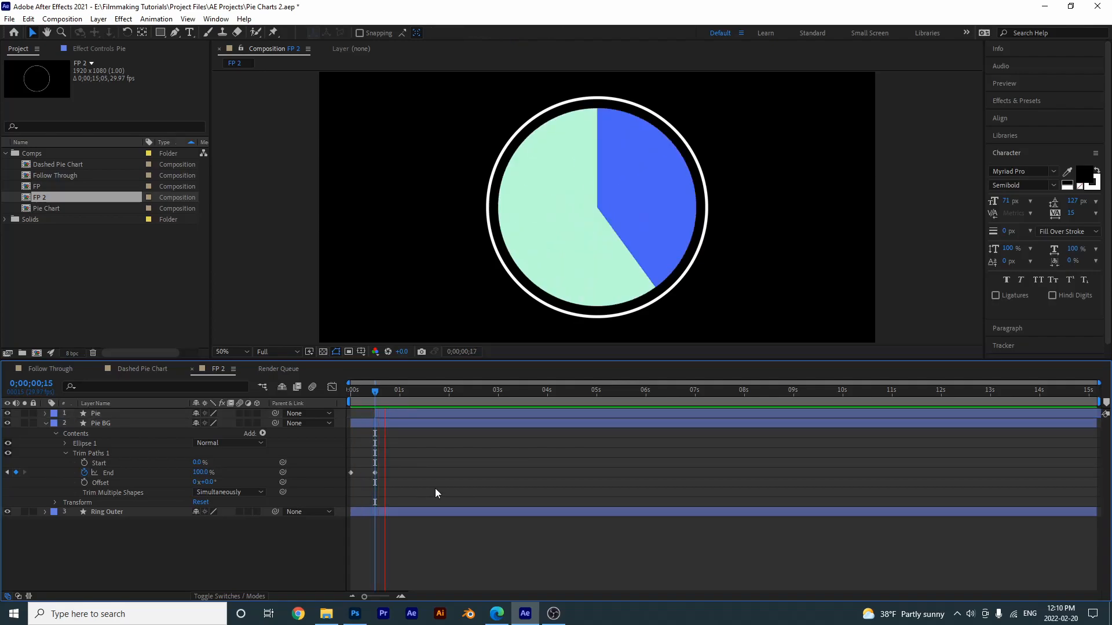
key("space")
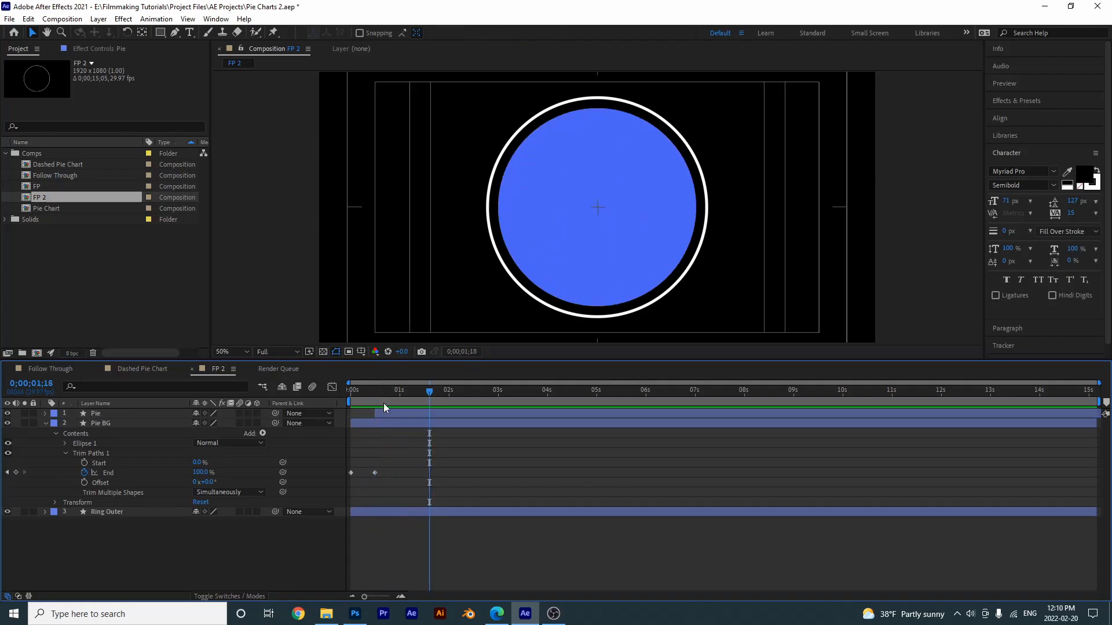
key("j")
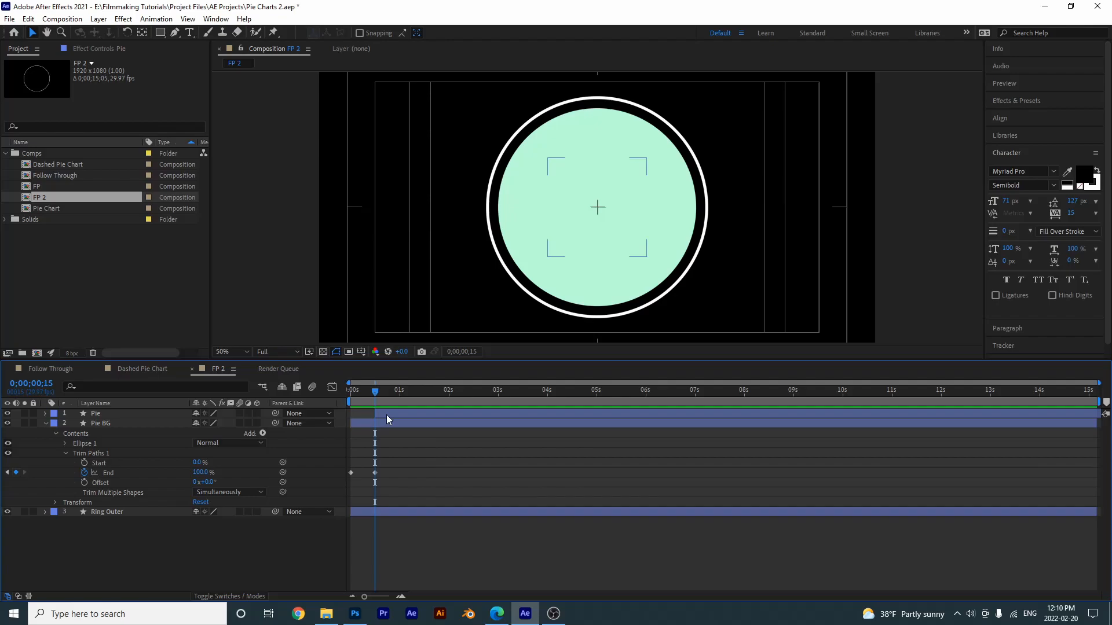
Step: Duplicate the Pie layer and name the copy Pie Border
left_click(386, 415)
key("ctrl+d")
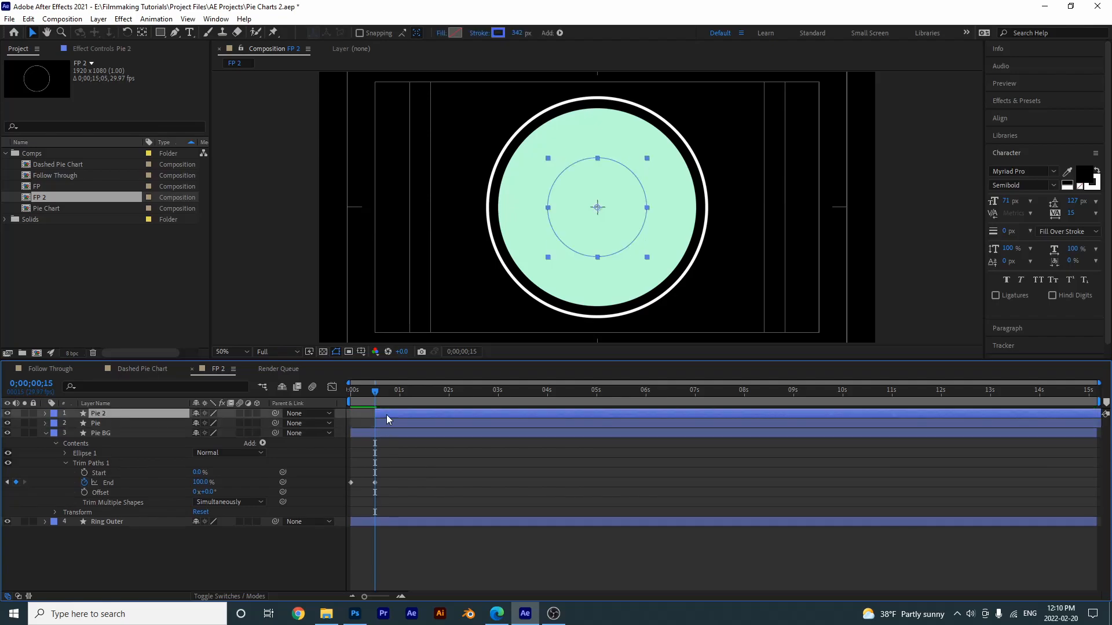
key("Return")
left_click(109, 413)
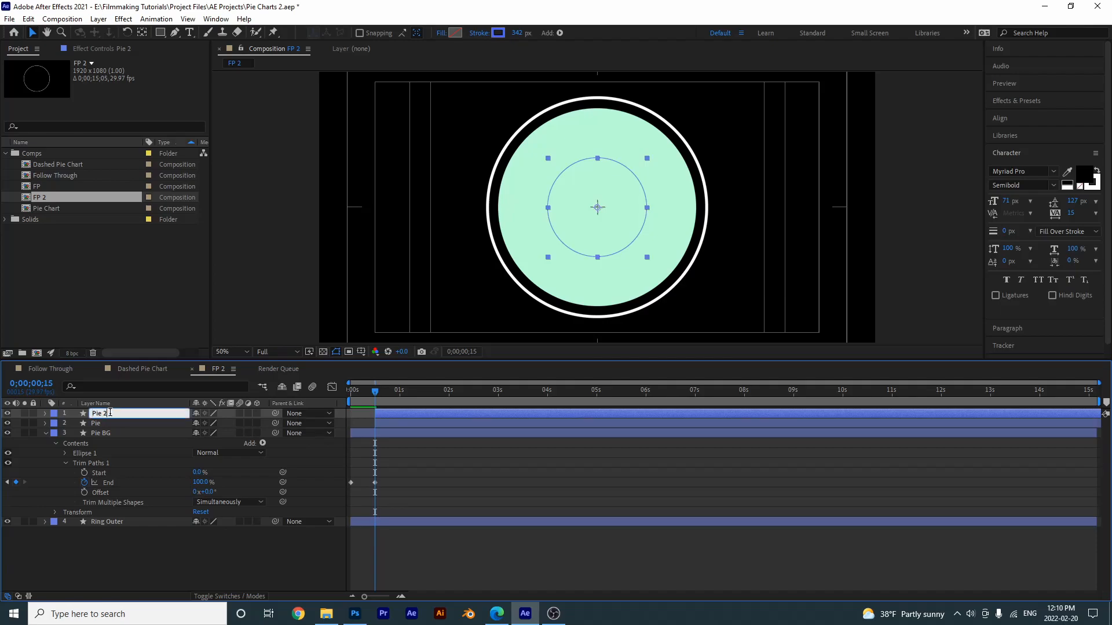
type("Border")
key("Return")
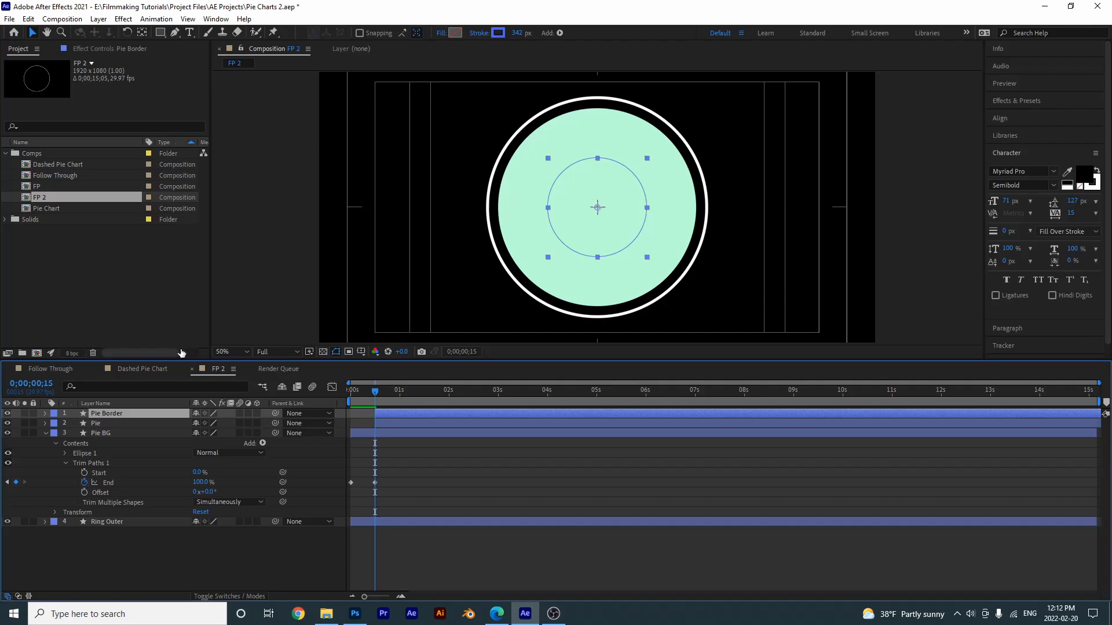
Step: Change the stroke color of Pie Border to light grey D2D4DF
left_click(502, 33)
left_click_drag(579, 278, 582, 377)
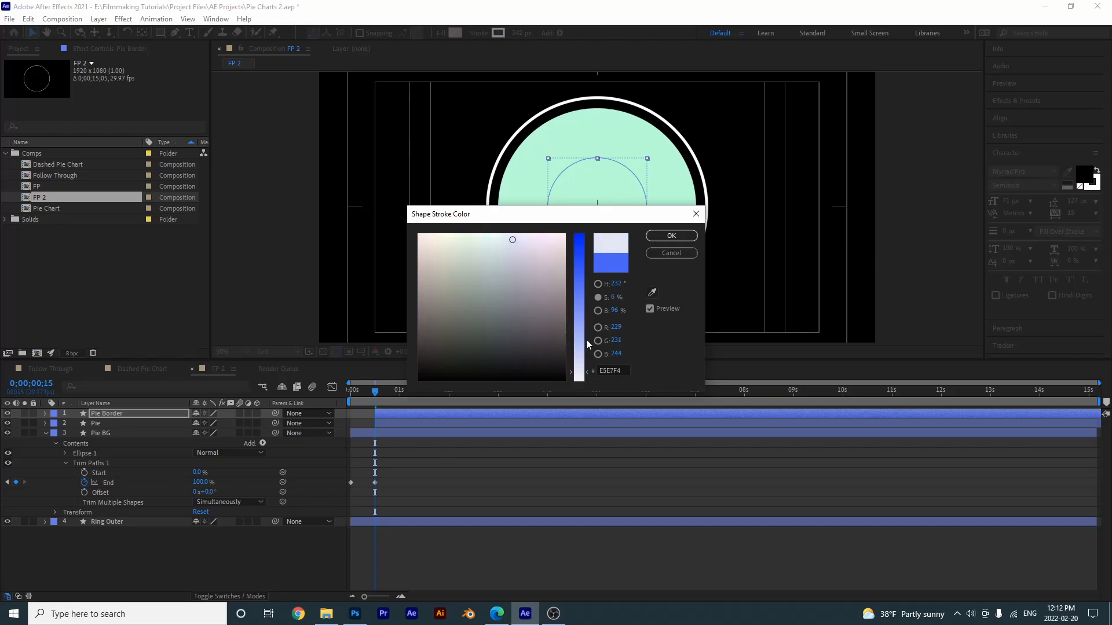
left_click(597, 284)
left_click_drag(426, 240, 426, 252)
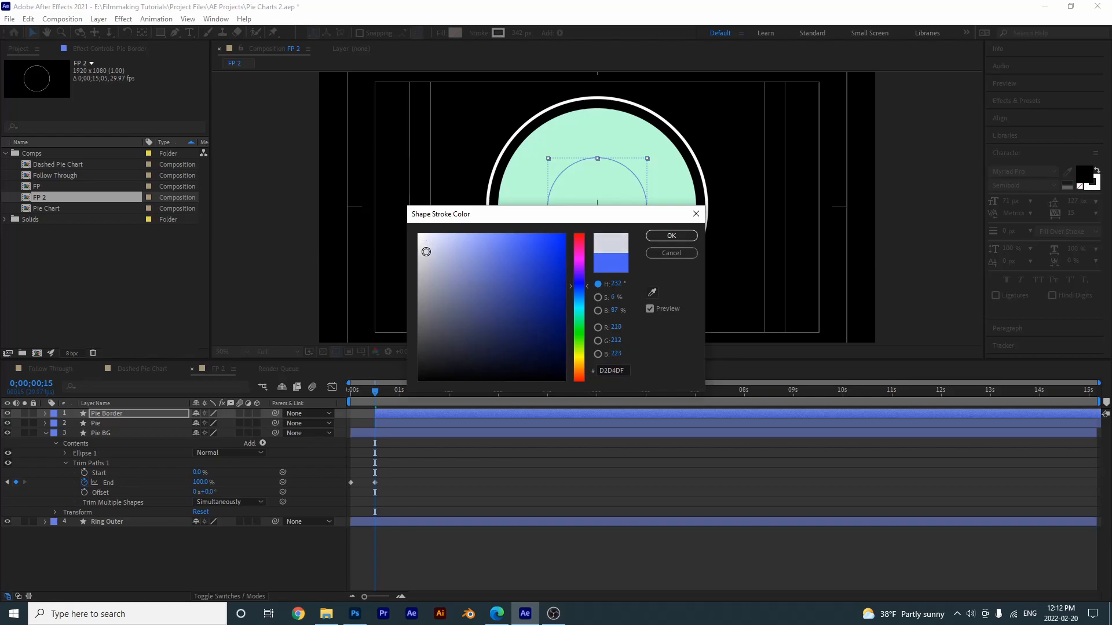
left_click(667, 237)
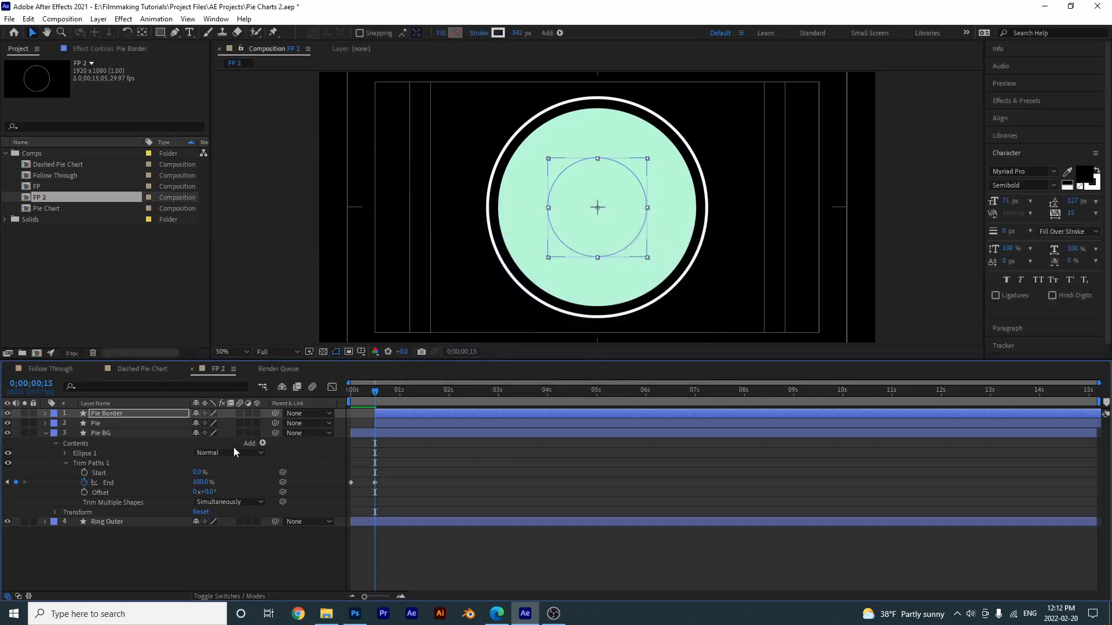
Step: Scale the Pie layer down to 80% and move it above the Pie Border layer
left_click(108, 423)
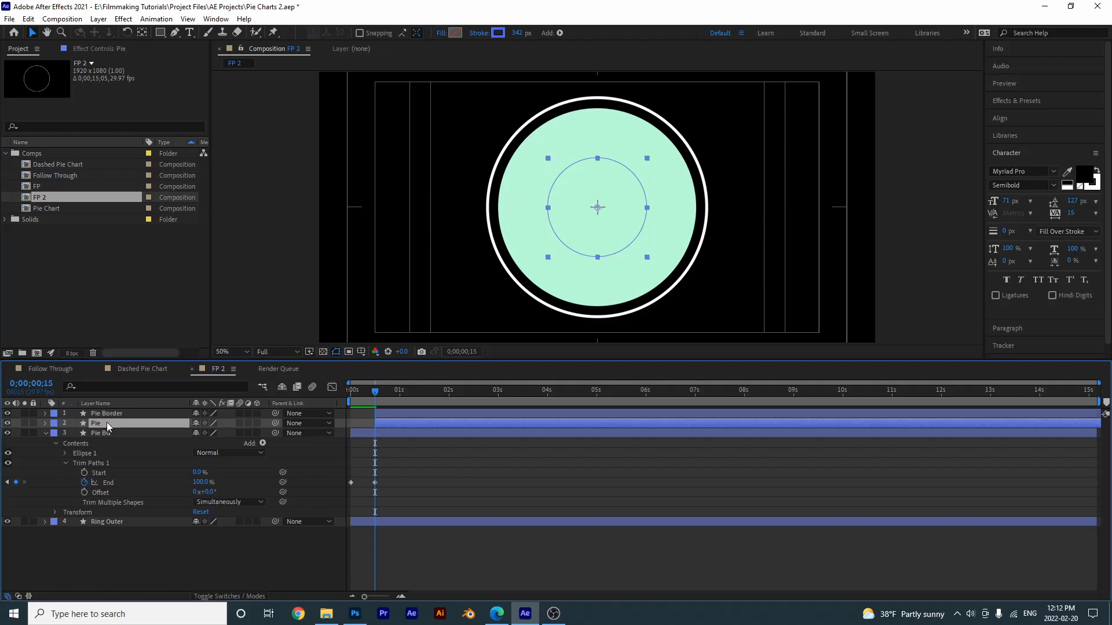
key("s")
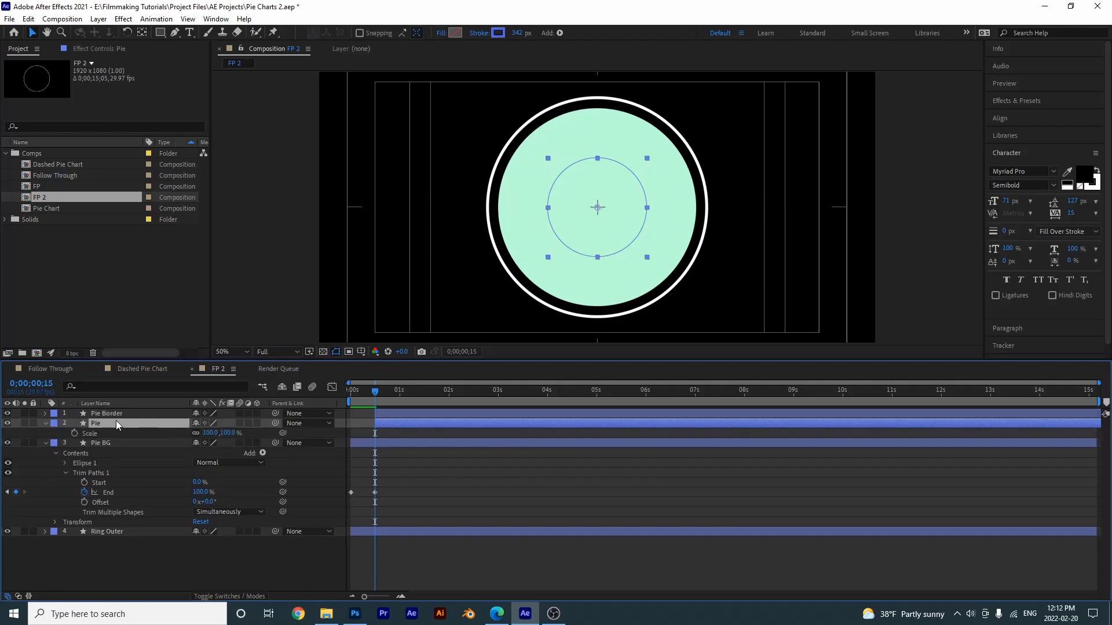
left_click_drag(211, 434, 202, 434)
left_click_drag(127, 420, 127, 410)
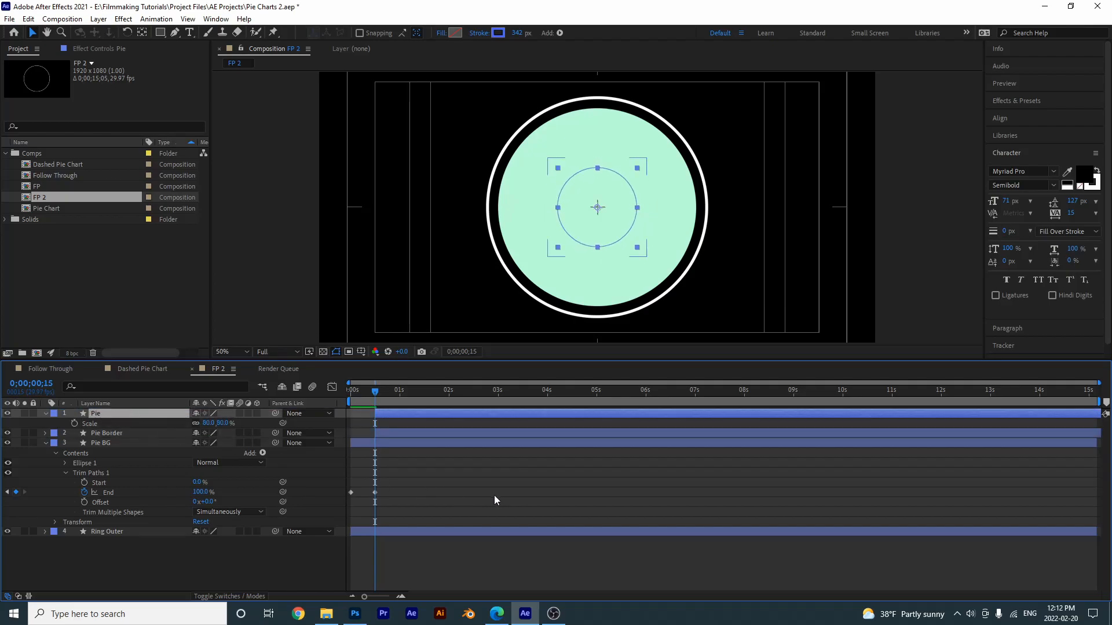
Step: Set the Pie layer's scale to 97% so only a thin border surrounds it, and preview the animation
left_click_drag(375, 391, 418, 392)
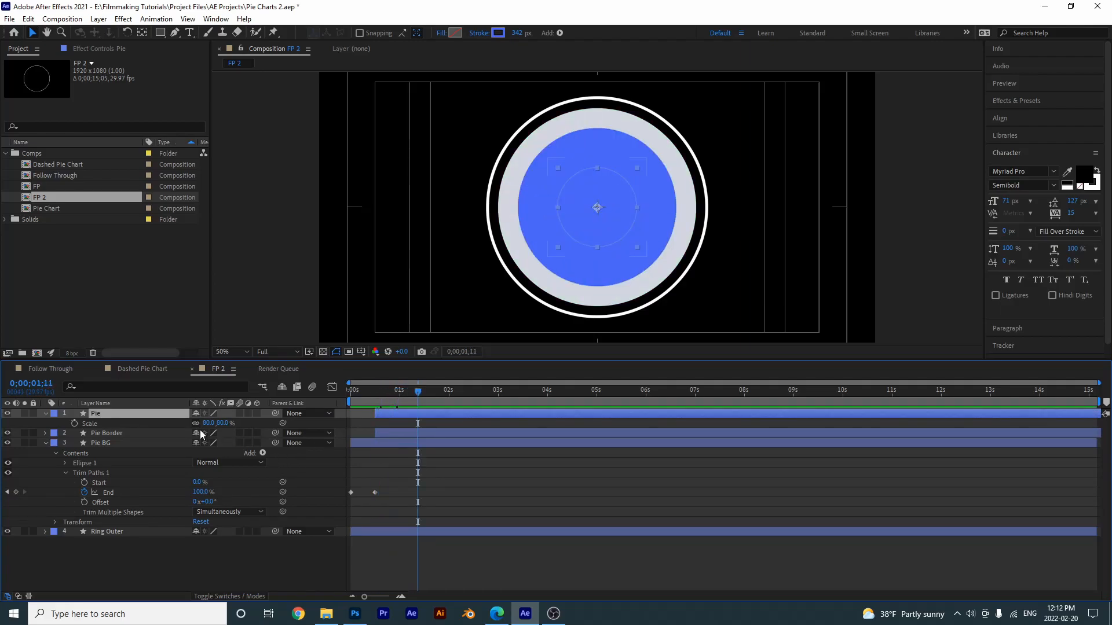
left_click_drag(208, 424, 211, 422)
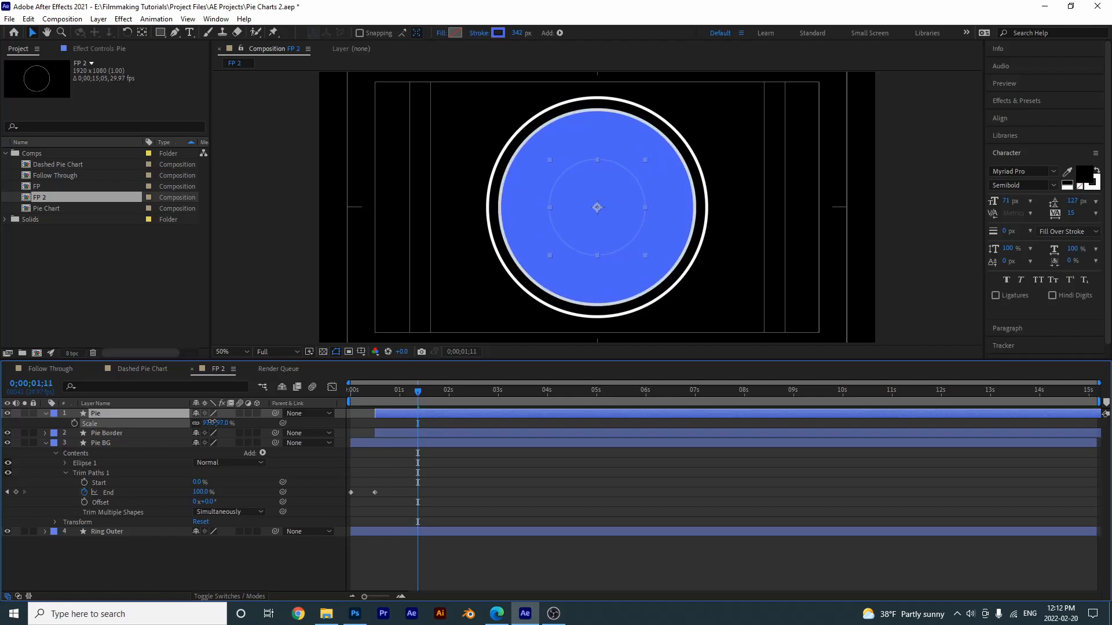
key("space")
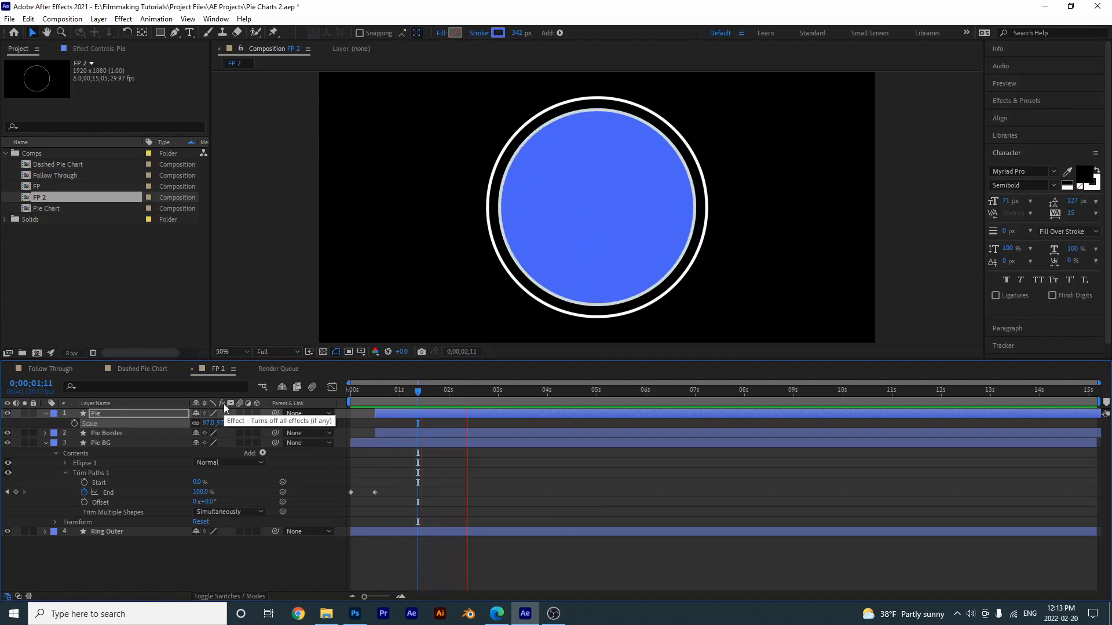
key("space")
Step: Change the stroke color of Pie Border to near-white F9F9F9 and preview the result
left_click(123, 432)
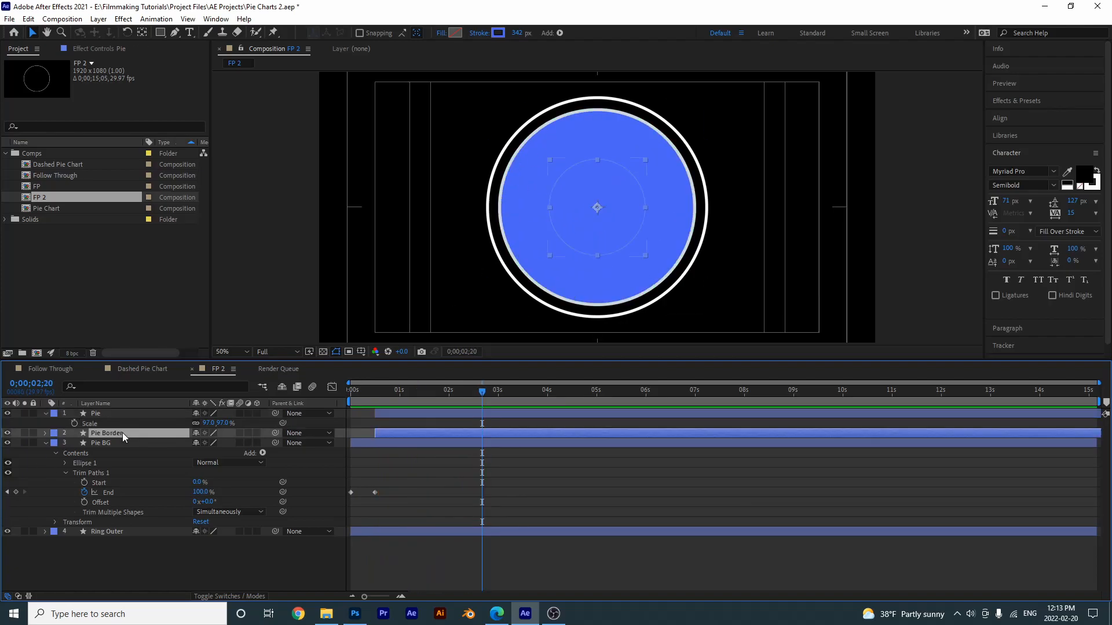
left_click(498, 33)
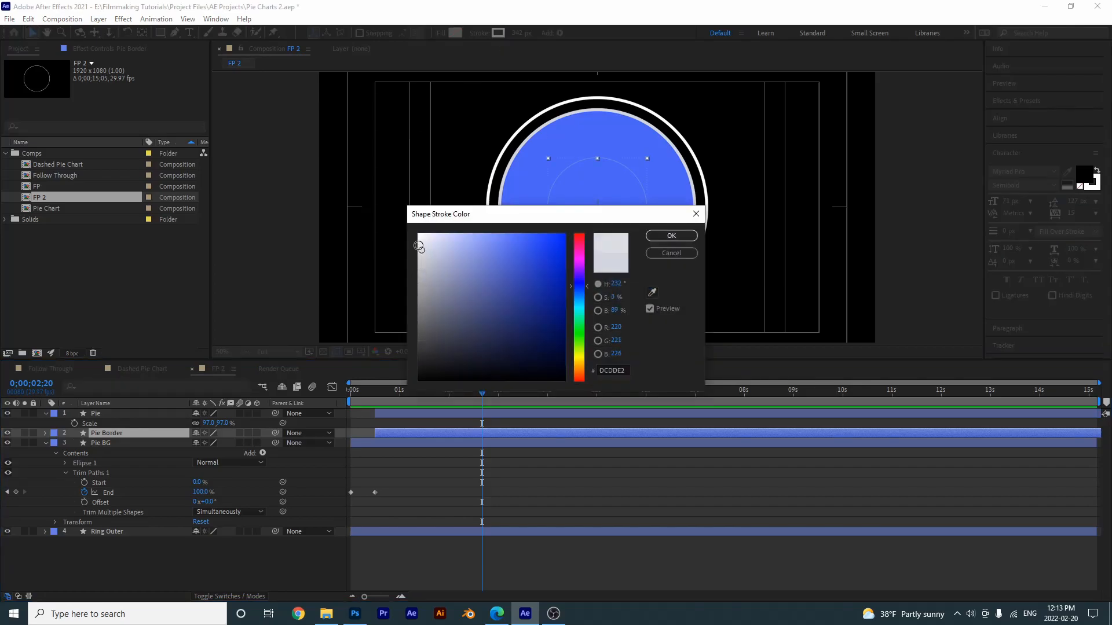
left_click_drag(420, 250, 412, 237)
left_click(671, 236)
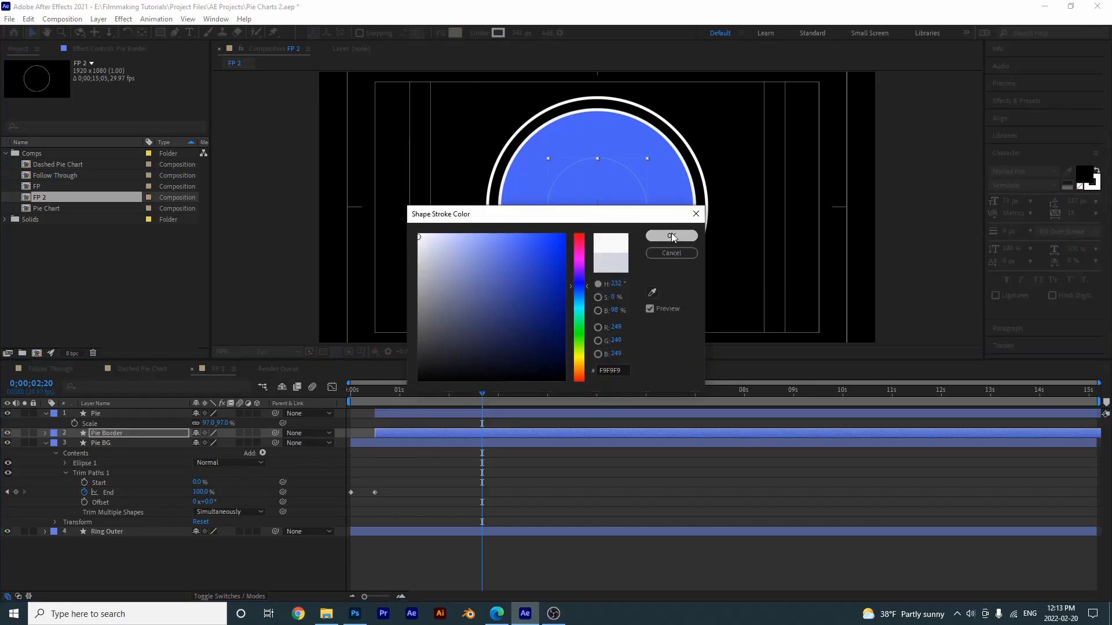
key("space")
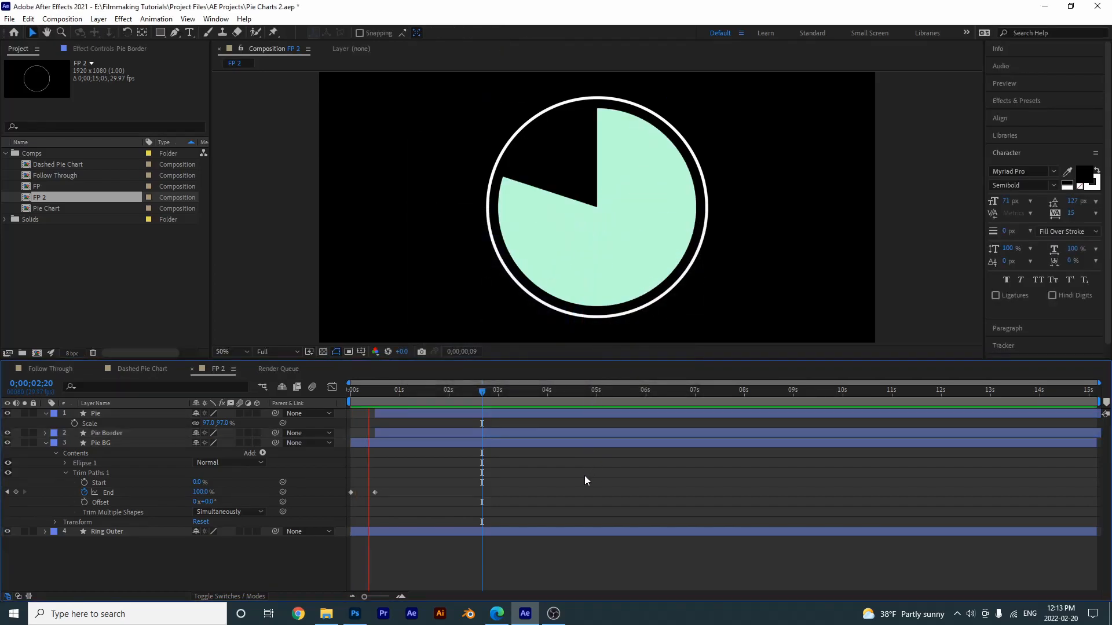
key("space")
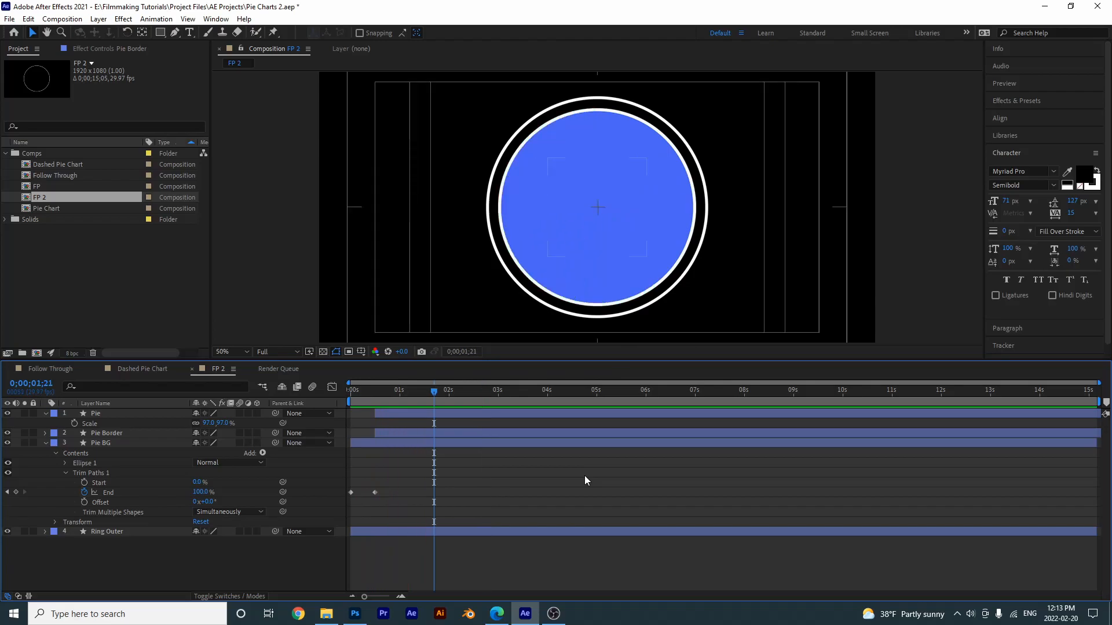
Step: Reveal the keyframes of Pie and Pie Border, and set Pie's End keyframe at 0;00;01;00 to 80%
key("u")
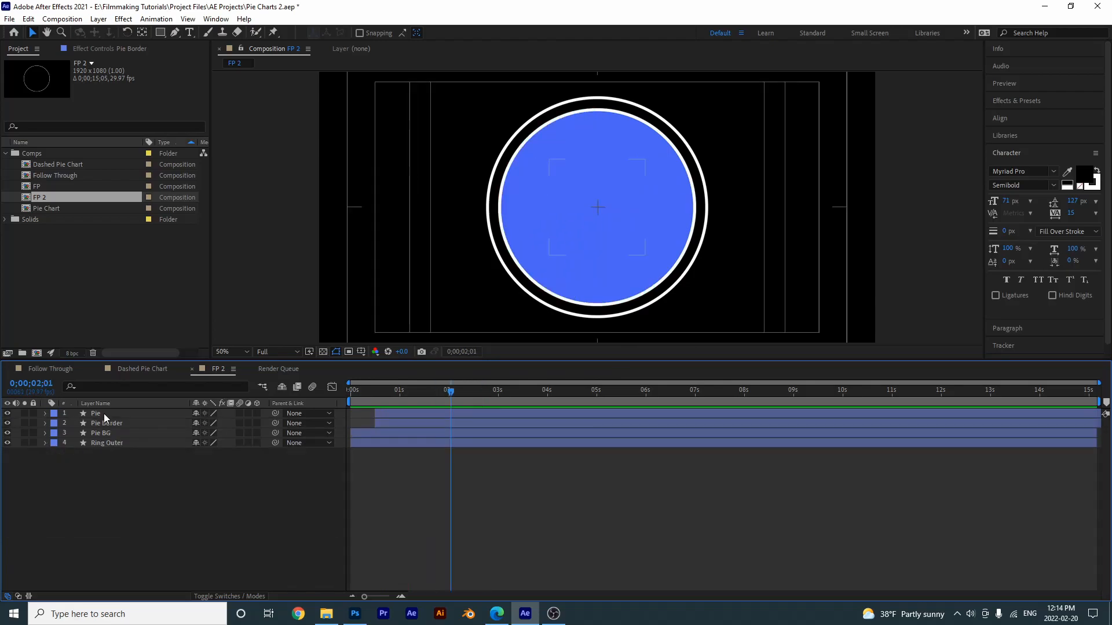
left_click(103, 413)
left_click(99, 425, "shift")
key("u")
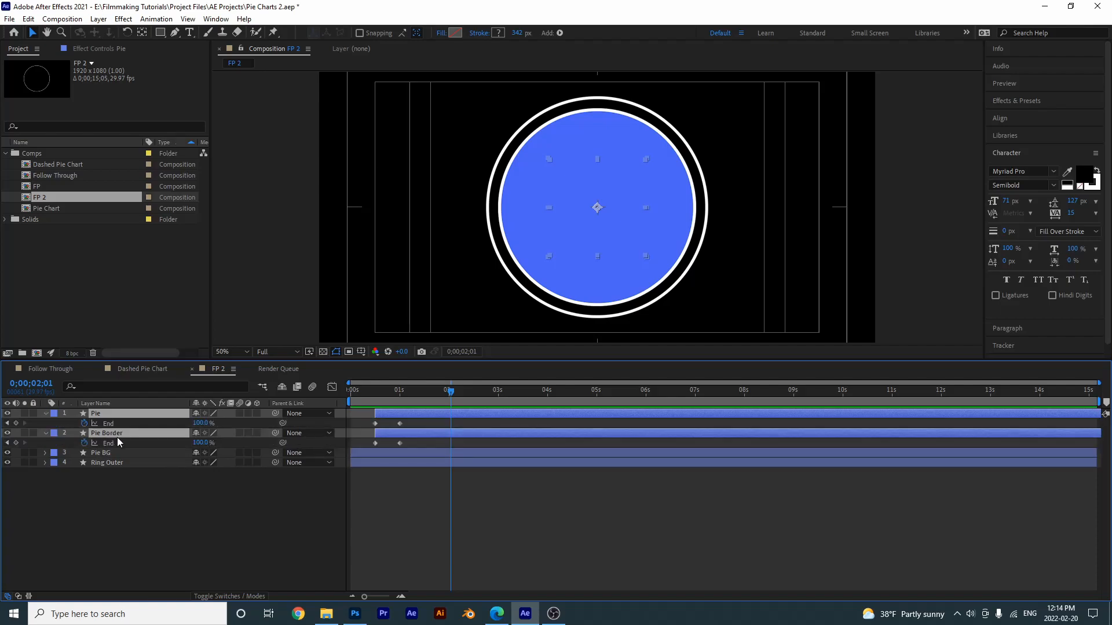
left_click(400, 391)
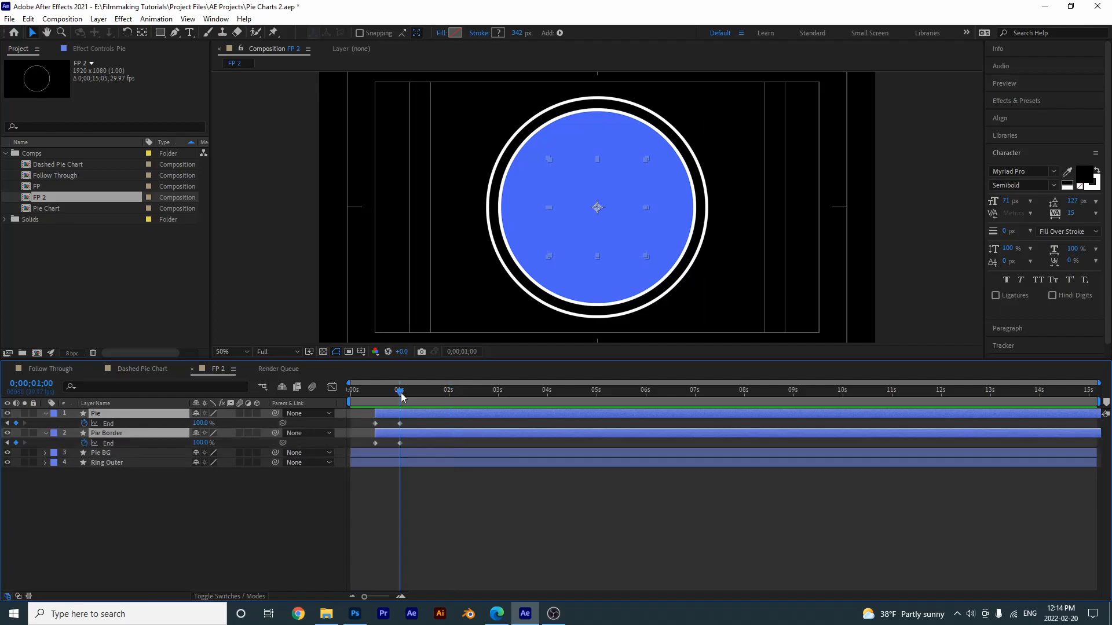
left_click(398, 426)
double_click(399, 423)
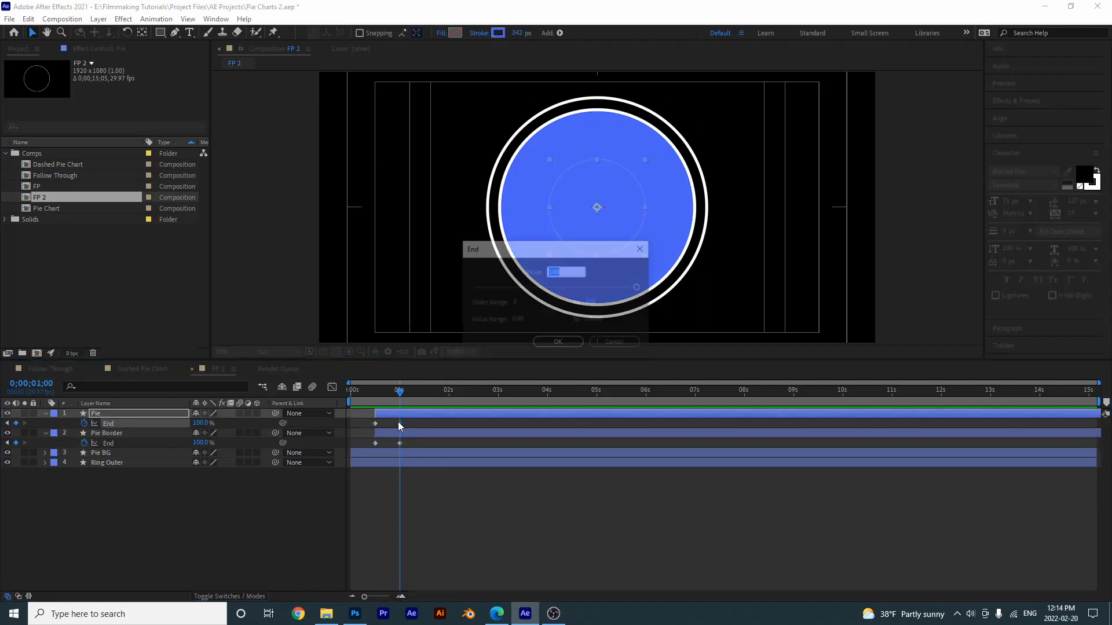
type("80")
key("Return")
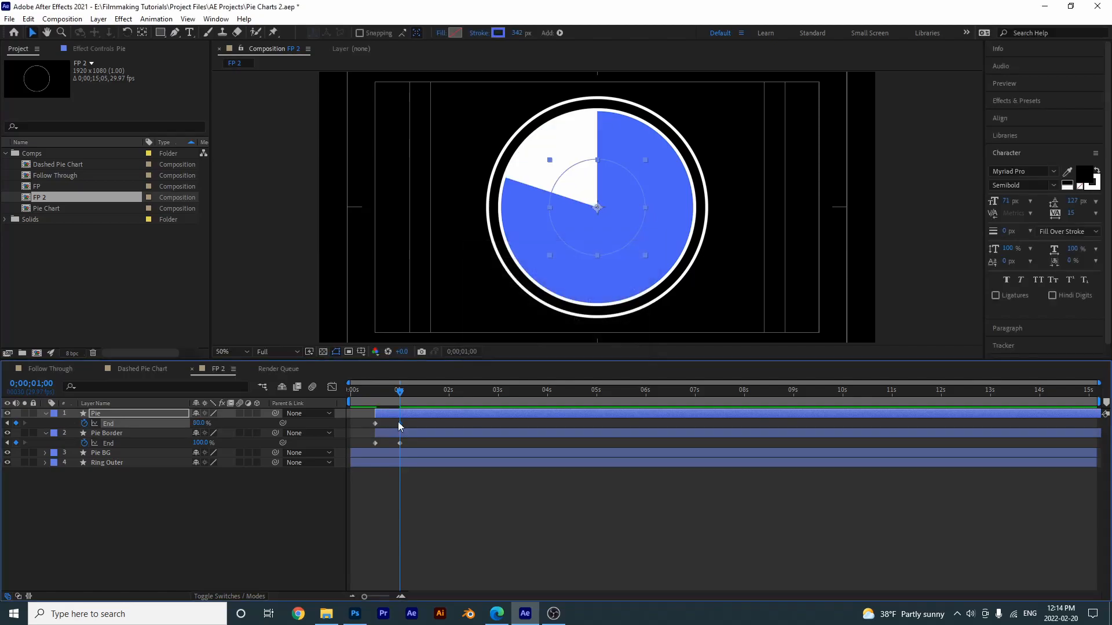
left_click(363, 507)
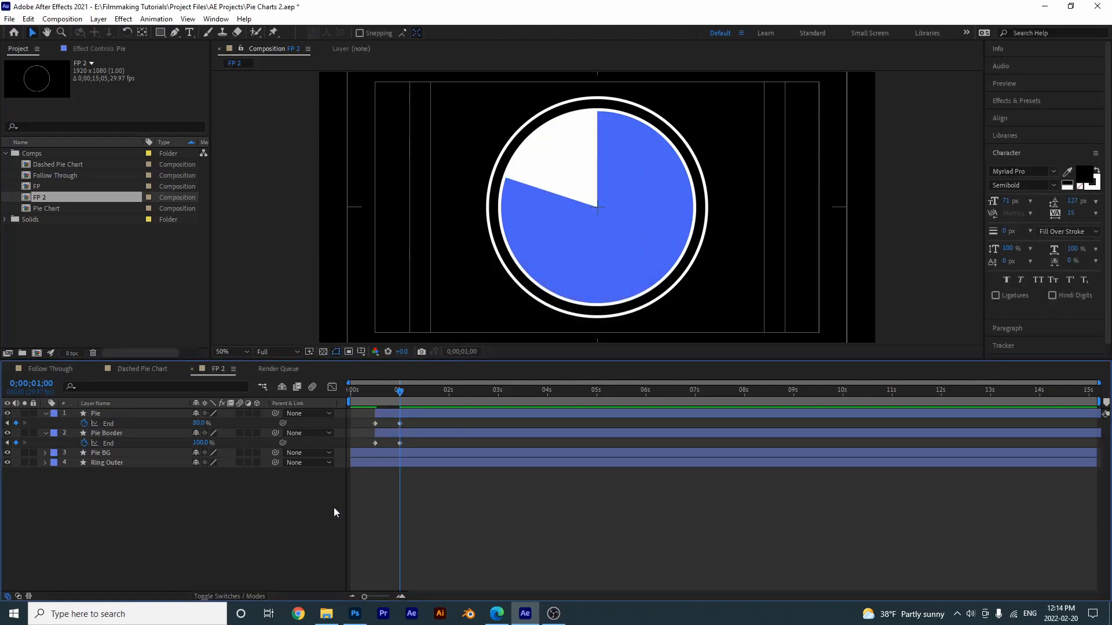
Step: Set Pie Border's End keyframe at 0;00;01;00 to 80% and preview the partial pie
double_click(400, 443)
type("80")
key("Return")
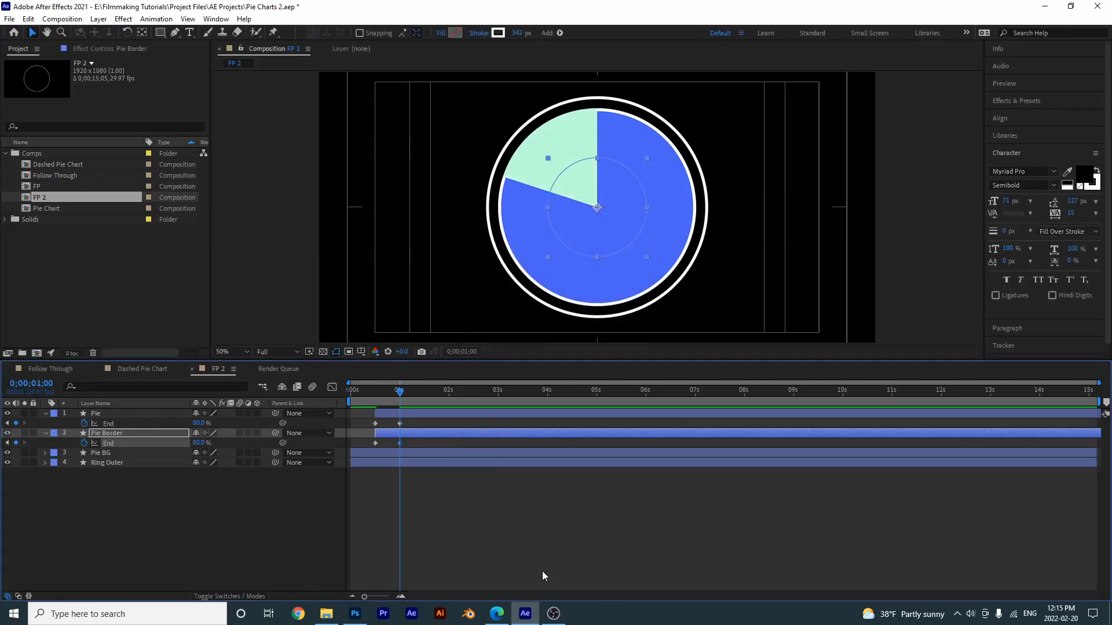
key("space")
key("space")
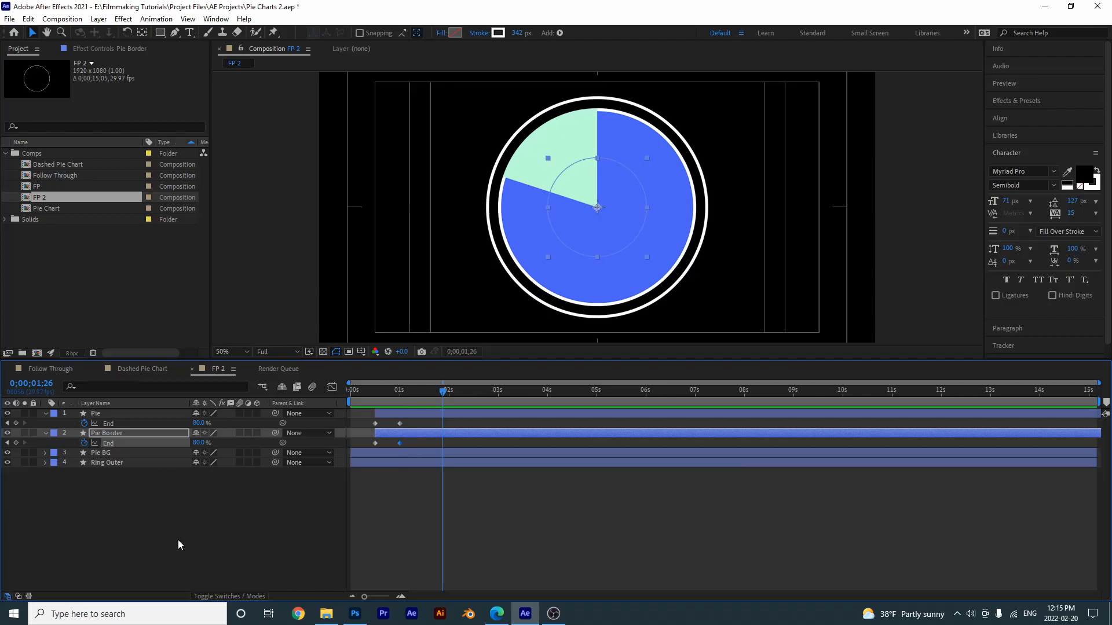
Step: Add a null object to the composition and place it at the top of the layer stack
right_click(174, 499)
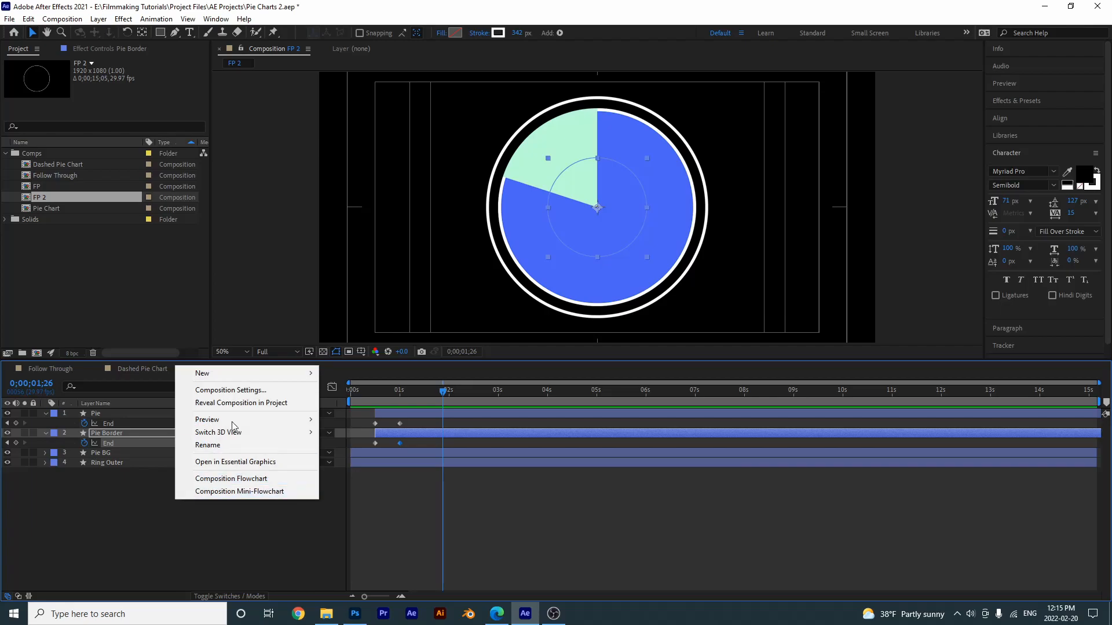
mouse_move(257, 375)
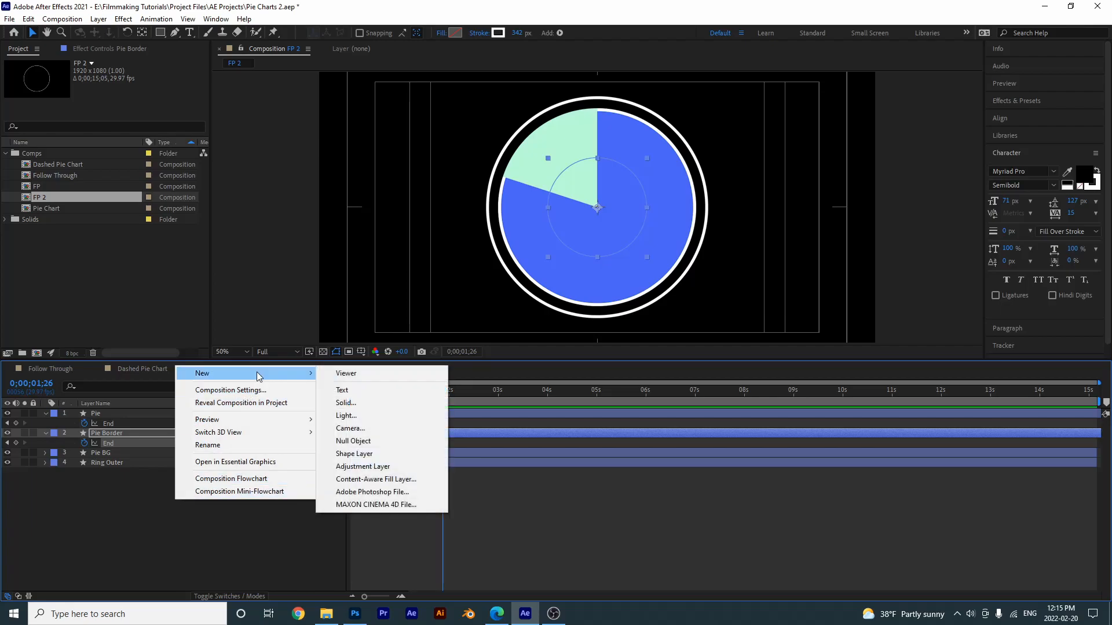
left_click(397, 440)
left_click(181, 544)
left_click_drag(96, 434, 96, 411)
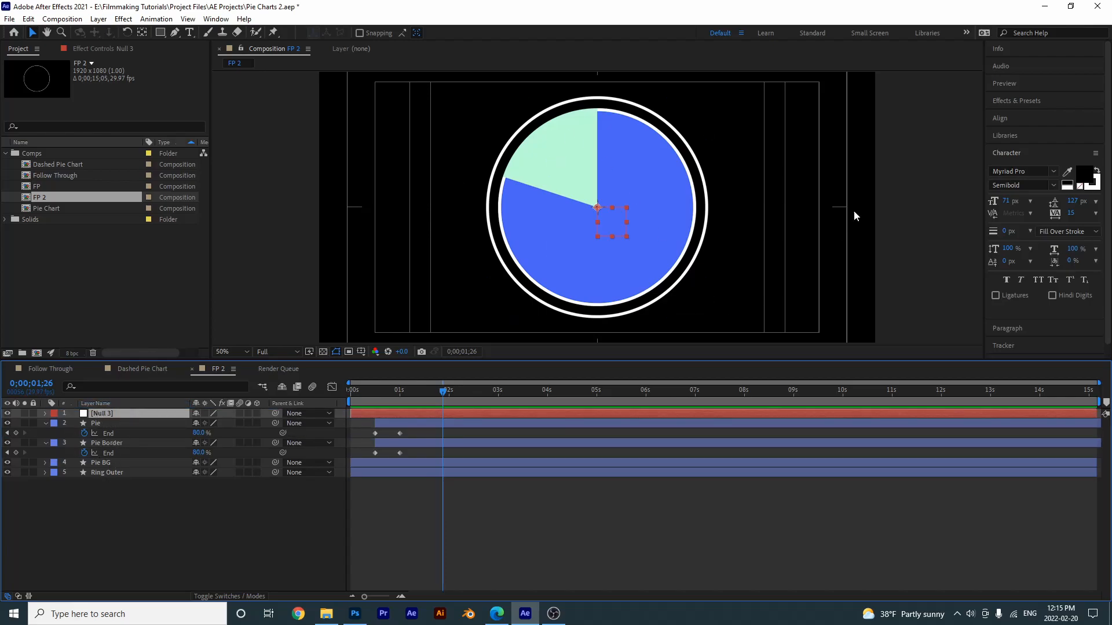
Step: Apply the Slider Control effect to the null layer and lock its Effect Controls
left_click(1013, 100)
left_click(1019, 115)
type("control")
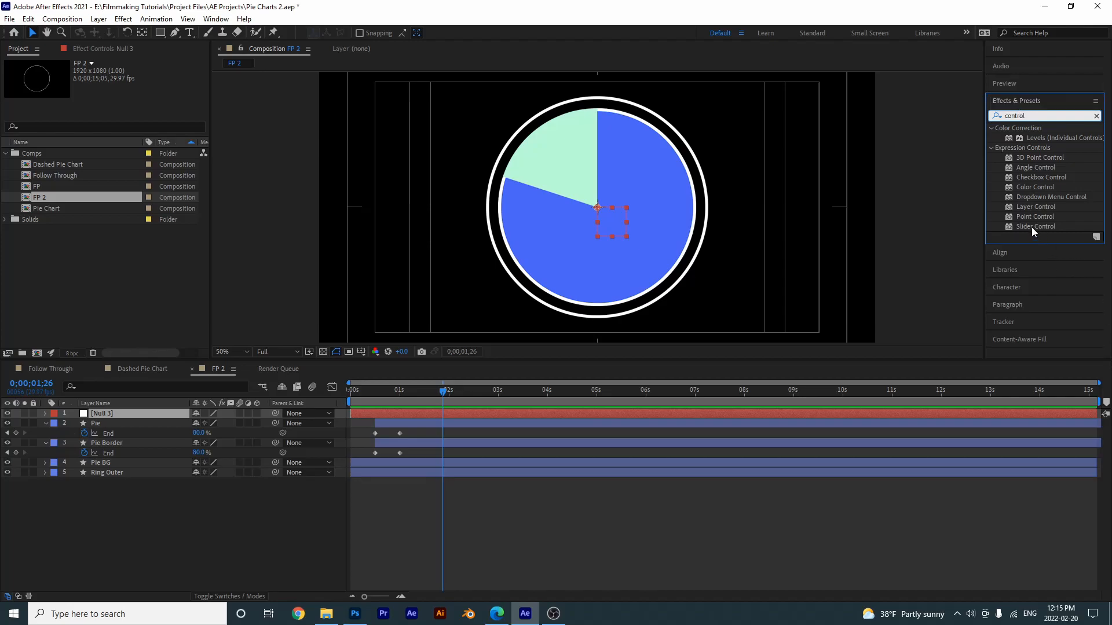
left_click_drag(1030, 227, 101, 416)
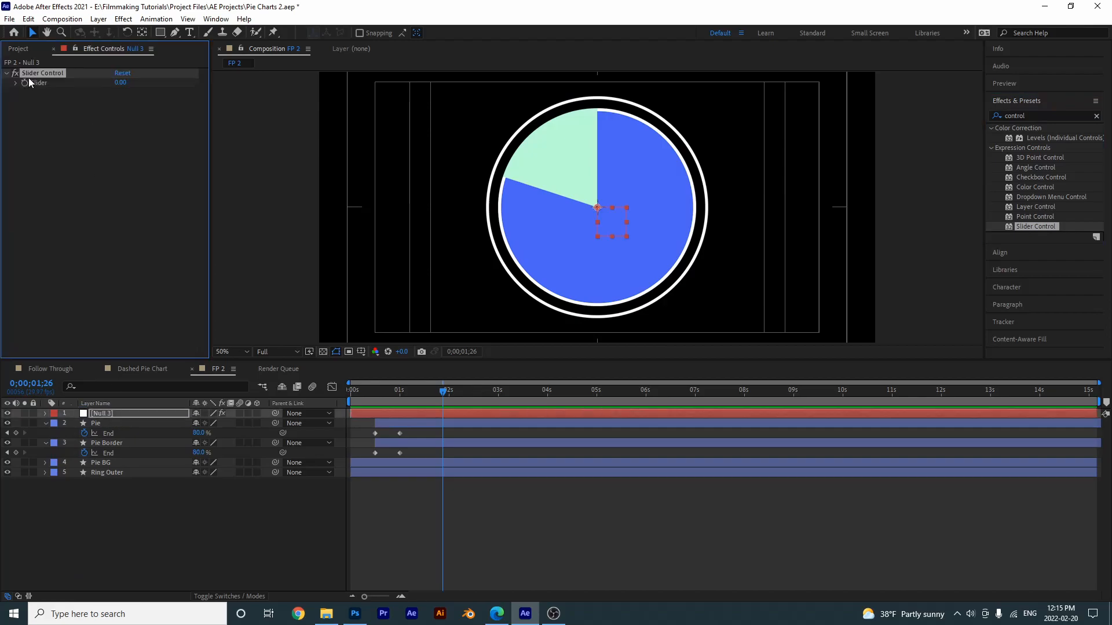
left_click(75, 49)
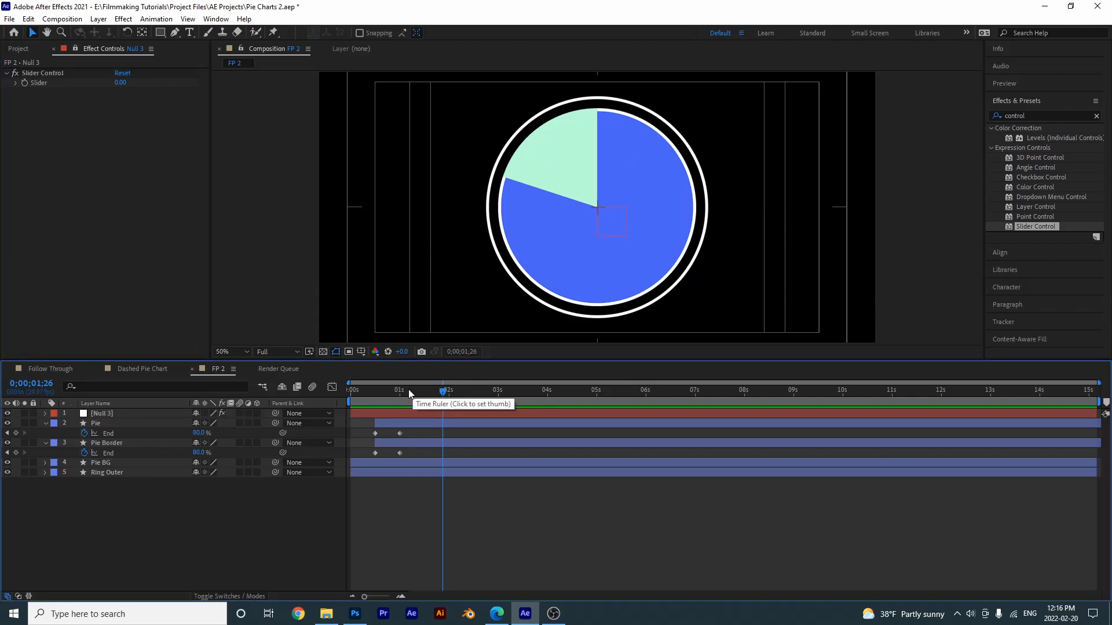
Step: Keyframe the null's Slider from 0 at 0;00;01;00 to 100 at 0;00;02;00
mouse_move(409, 393)
left_mouse_down()
mouse_move(378, 397)
mouse_move(401, 398)
left_mouse_up()
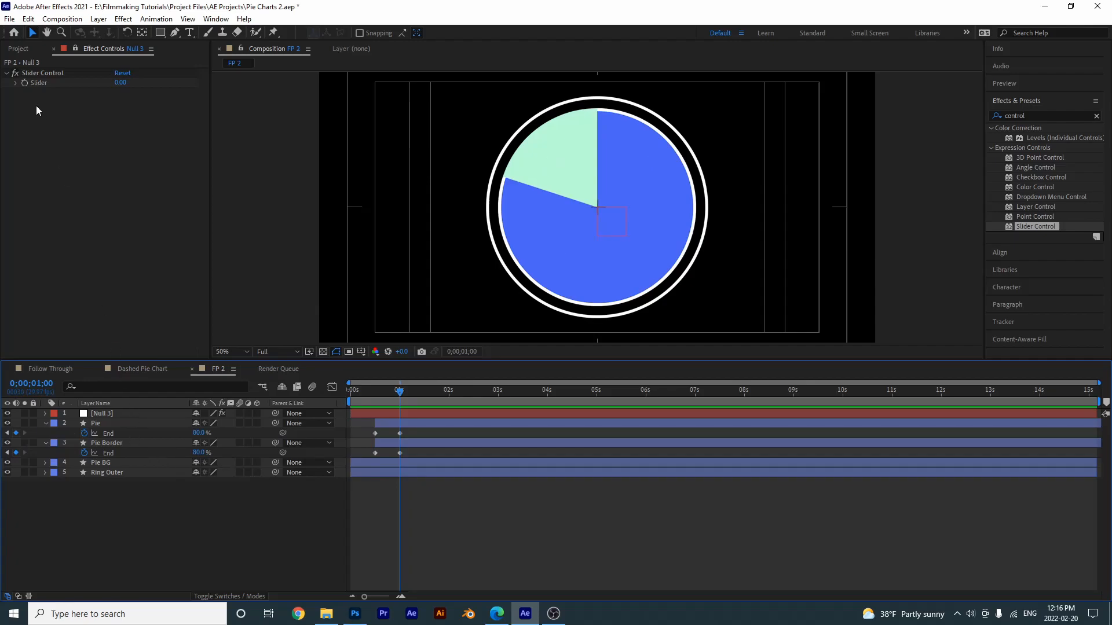
left_click(36, 73)
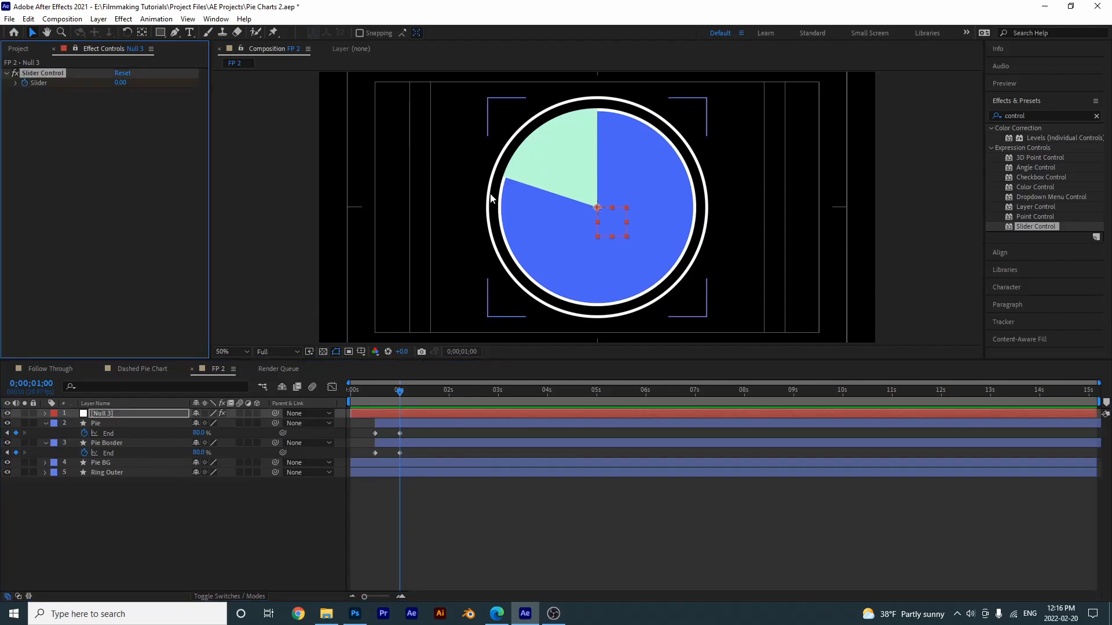
key("space")
left_click(120, 83)
type("1")
key("Return")
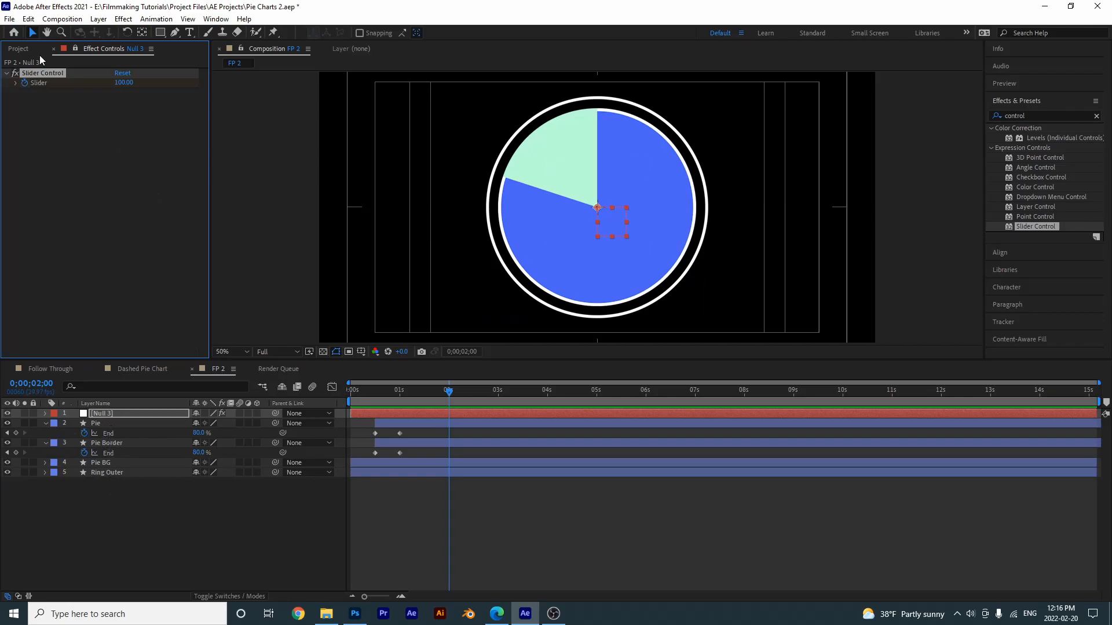
Step: Link the End properties of Pie and Pie Border to the null's Slider, and preview the animation
left_click_drag(282, 433, 37, 82)
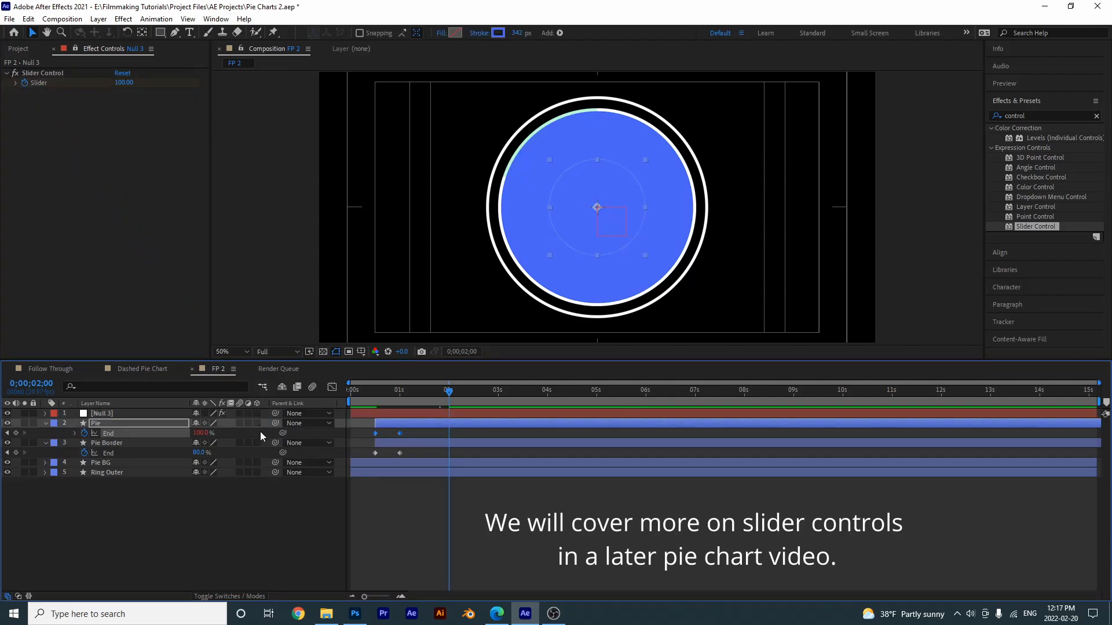
left_click_drag(283, 453, 50, 84)
key("space")
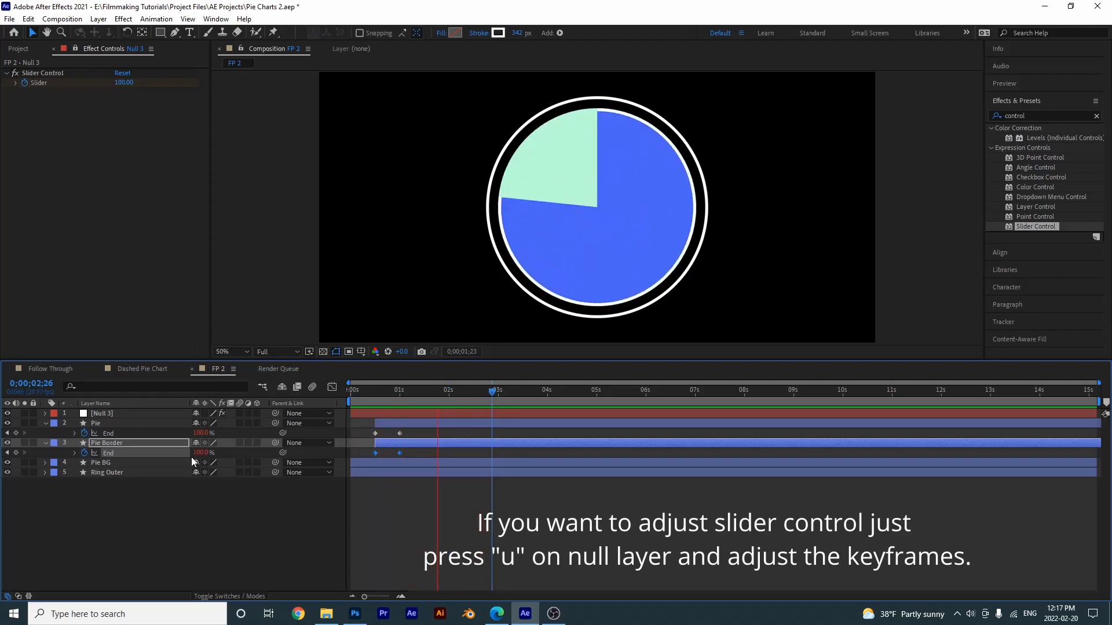
Step: Try shifting the Pie and Pie Border layers slightly earlier so they overlap the end of the Pie BG animation
left_click(373, 392)
left_click(135, 461)
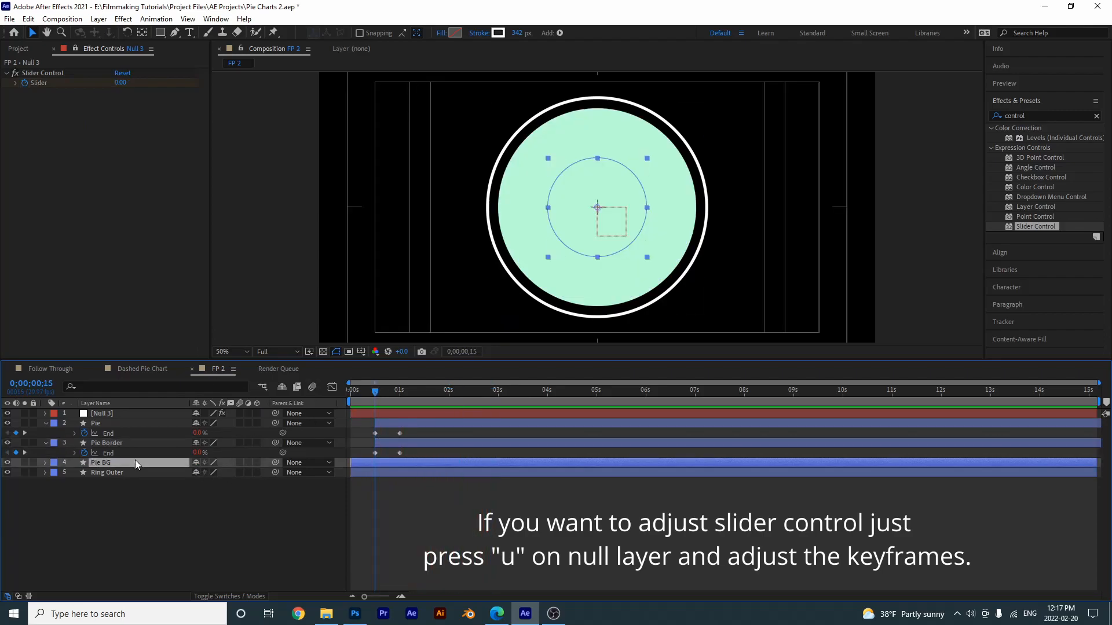
key("u")
mouse_move(408, 443)
left_mouse_down()
mouse_move(409, 428)
mouse_move(391, 443)
left_mouse_up()
left_click(405, 426, "shift")
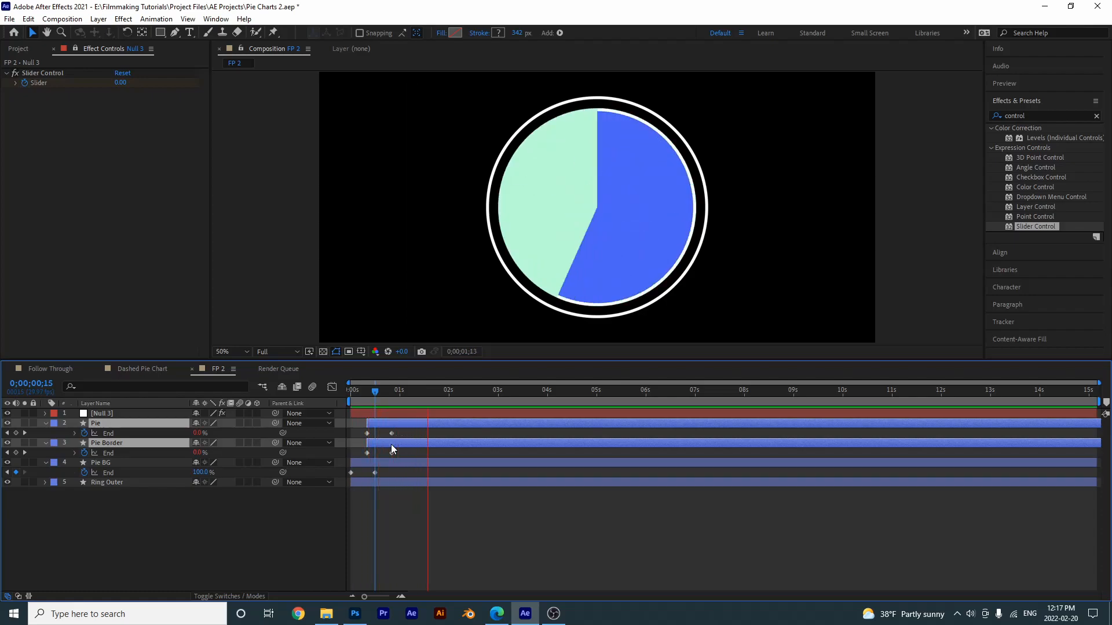
Step: Shift both Slider keyframes on the null earlier so the first sits at 0;00;00;15, and preview the animation
left_click(105, 422, "shift")
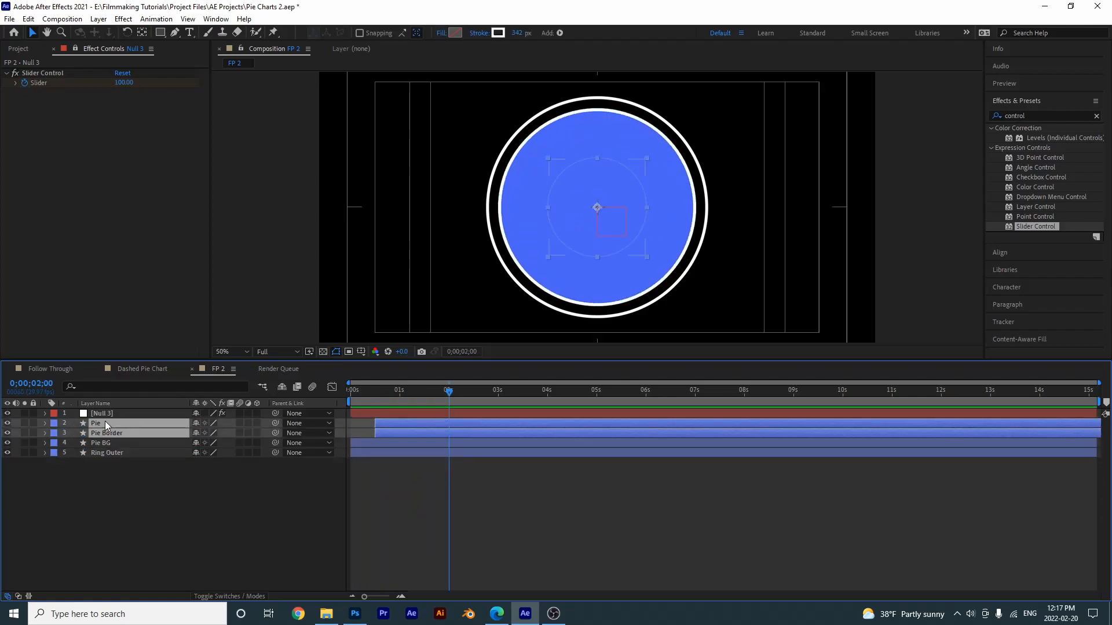
key("u")
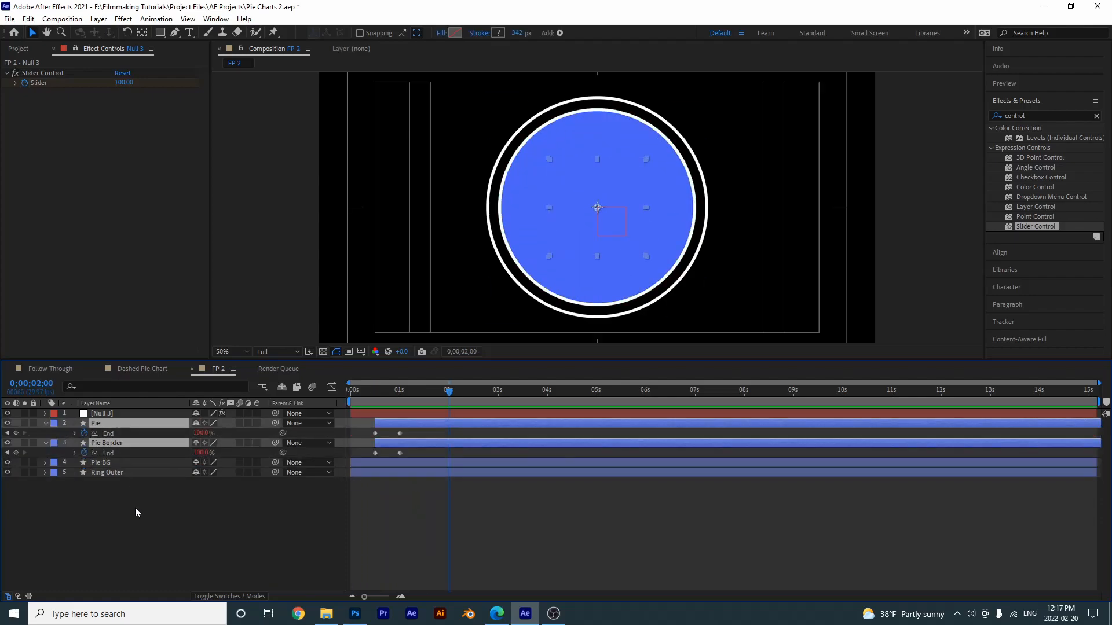
left_click(134, 507)
left_click(104, 415)
key("u")
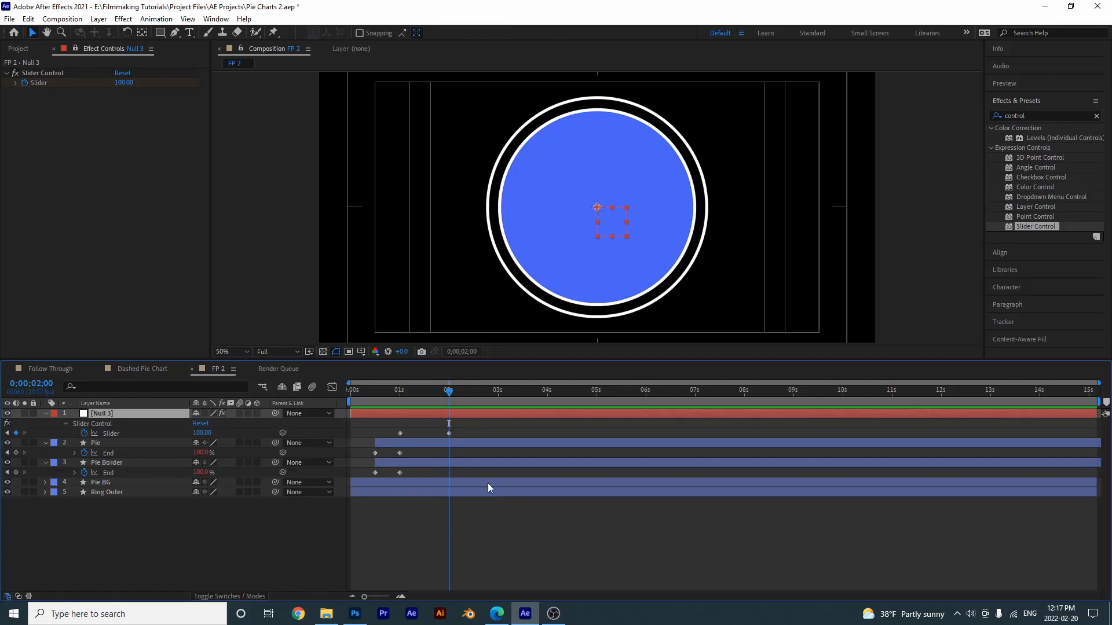
left_click(402, 434)
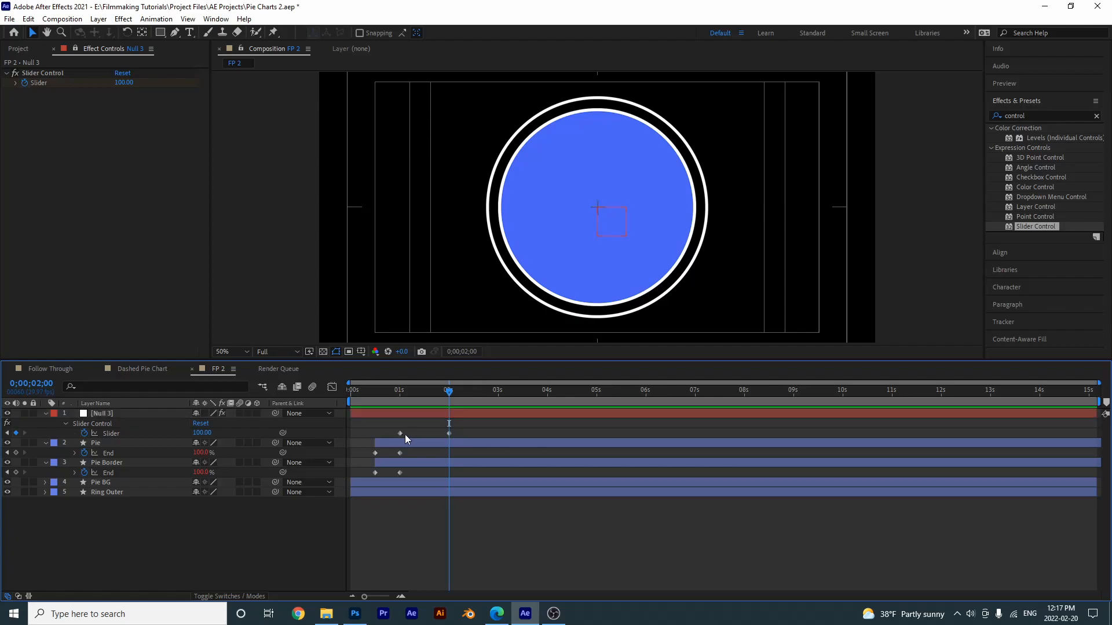
left_click_drag(464, 429, 380, 433)
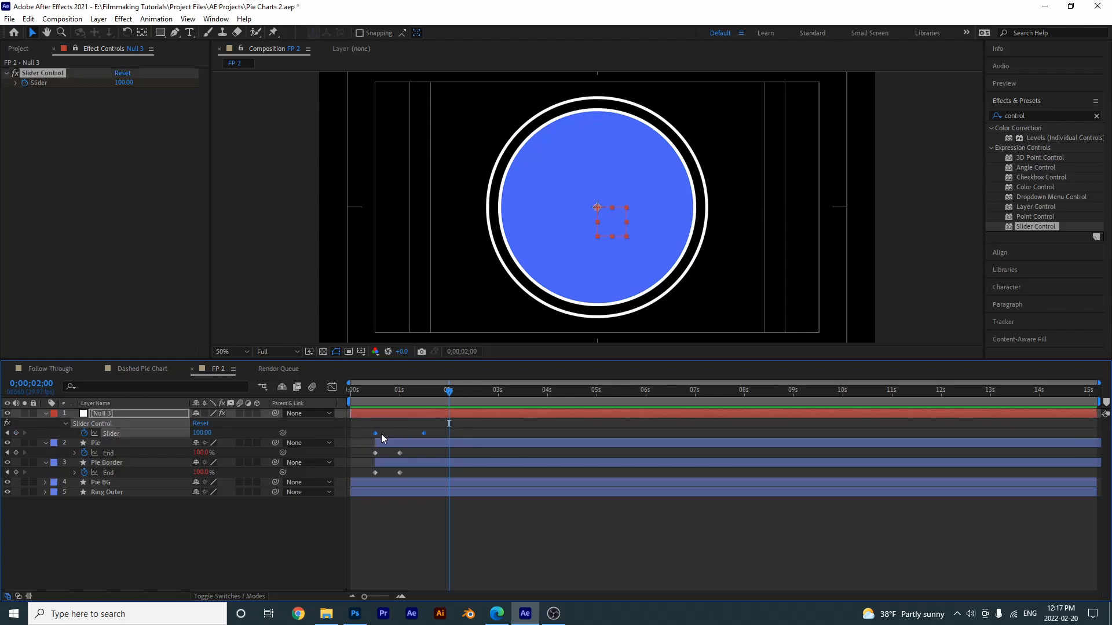
left_click(434, 433)
left_click(426, 433)
key("space")
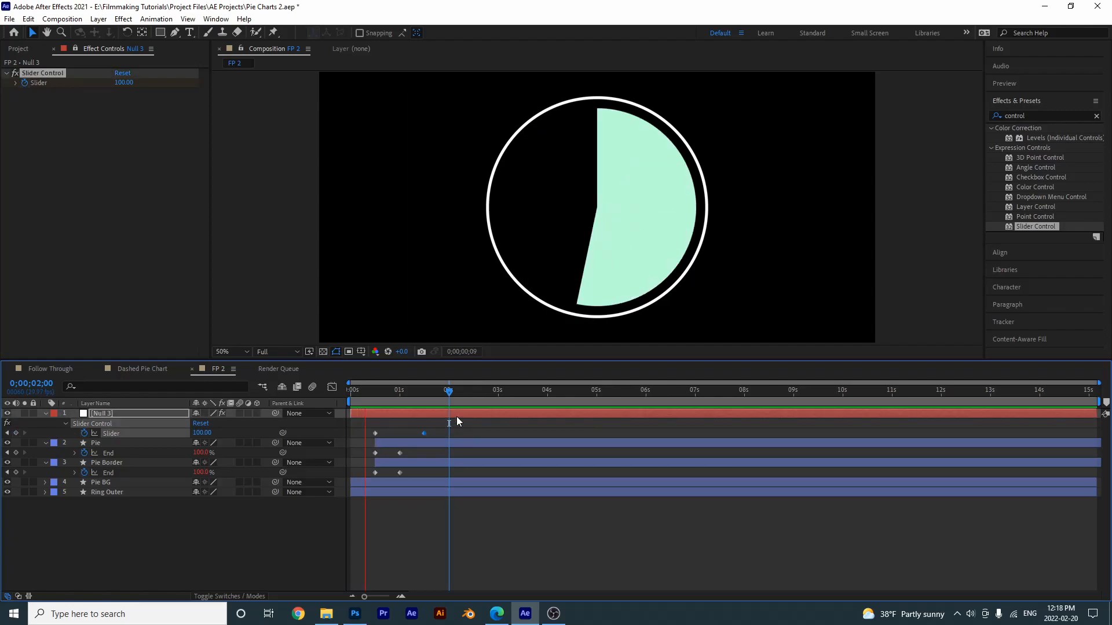
key("space")
Step: Set the null's Slider value to 80 at the second keyframe, at 0;00;01;15
left_click(425, 395)
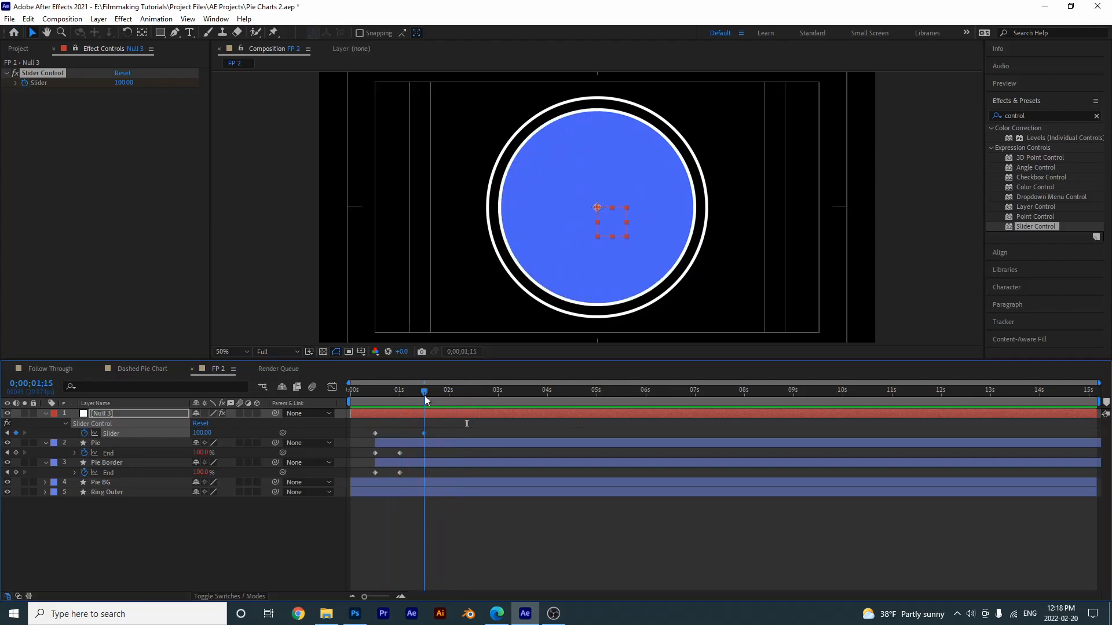
left_click(123, 83)
type("80")
key("Return")
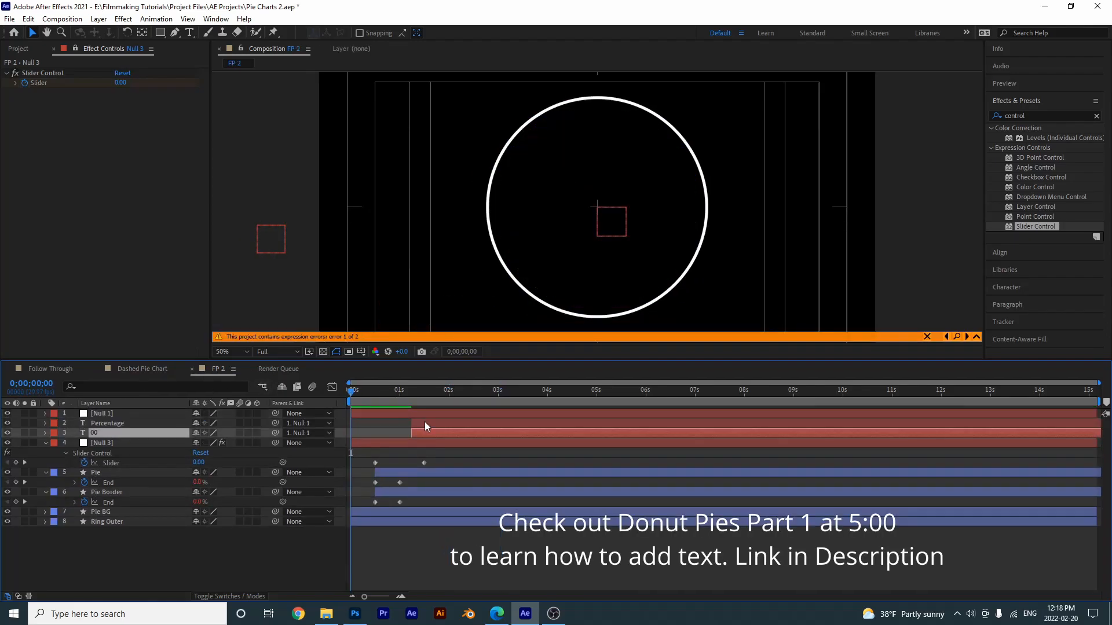
Step: Correct the 00 text layer's Source Text expression to Math.round(thisComp.layer("Pie").content("Trim Paths 1").end)
left_click(426, 453)
left_click_drag(505, 453, 492, 453)
key("BackSpace")
type("p")
left_click(499, 490)
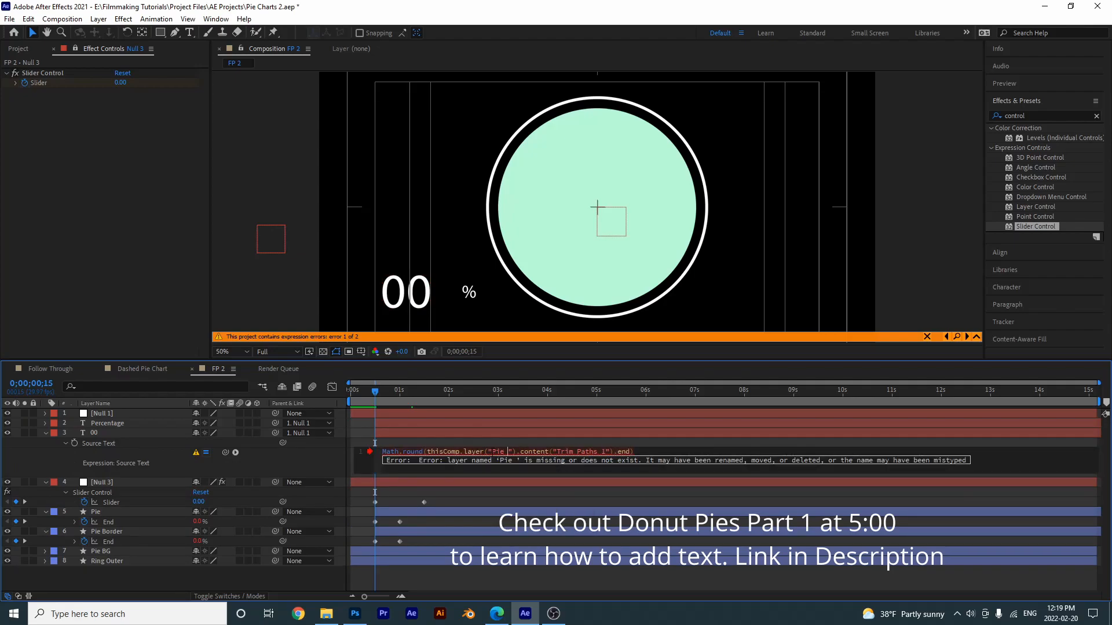
key("Delete")
left_click(583, 492)
Step: Preview the counting number and move the percent sign closer beside it
key("space")
key("space")
left_click_drag(469, 293, 445, 302)
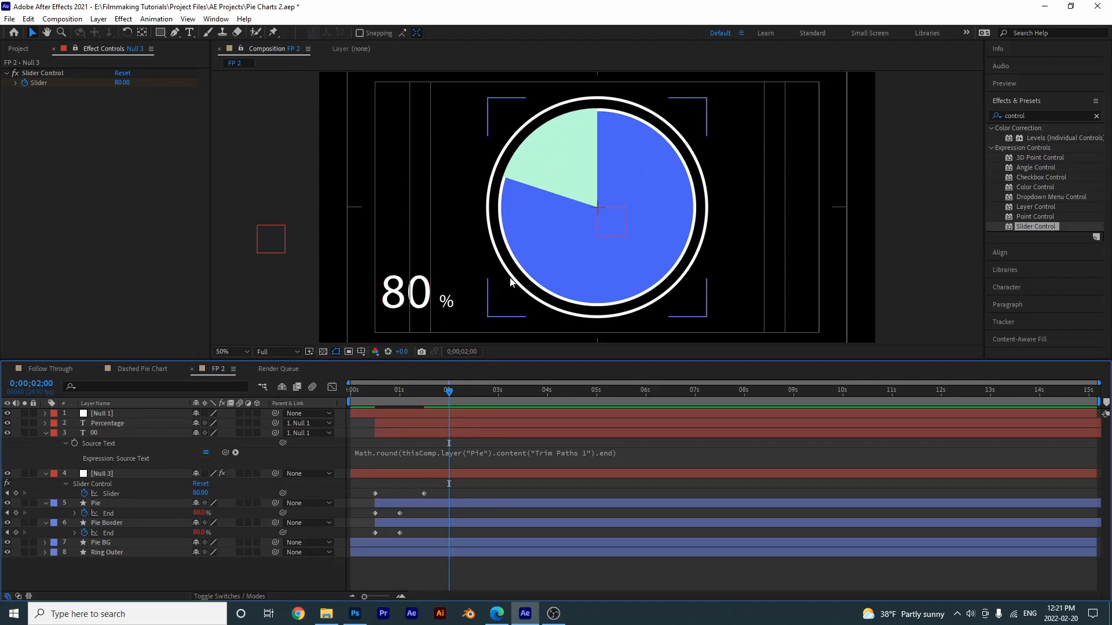
Step: Add an Outer Glow layer style to the Pie layer
left_click(108, 502)
right_click(108, 502)
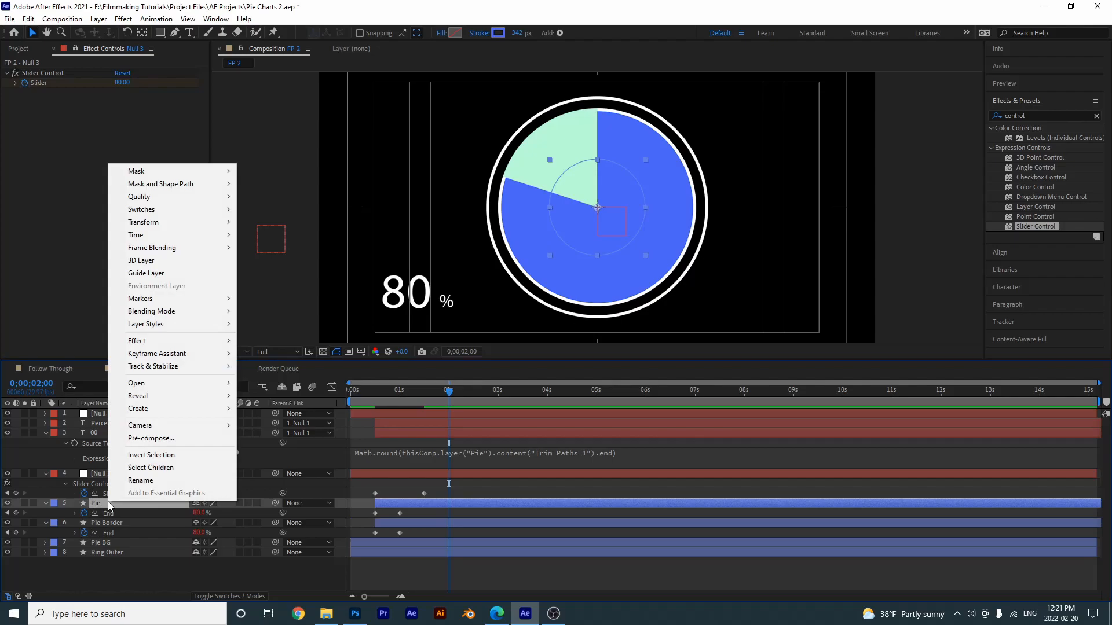
mouse_move(196, 324)
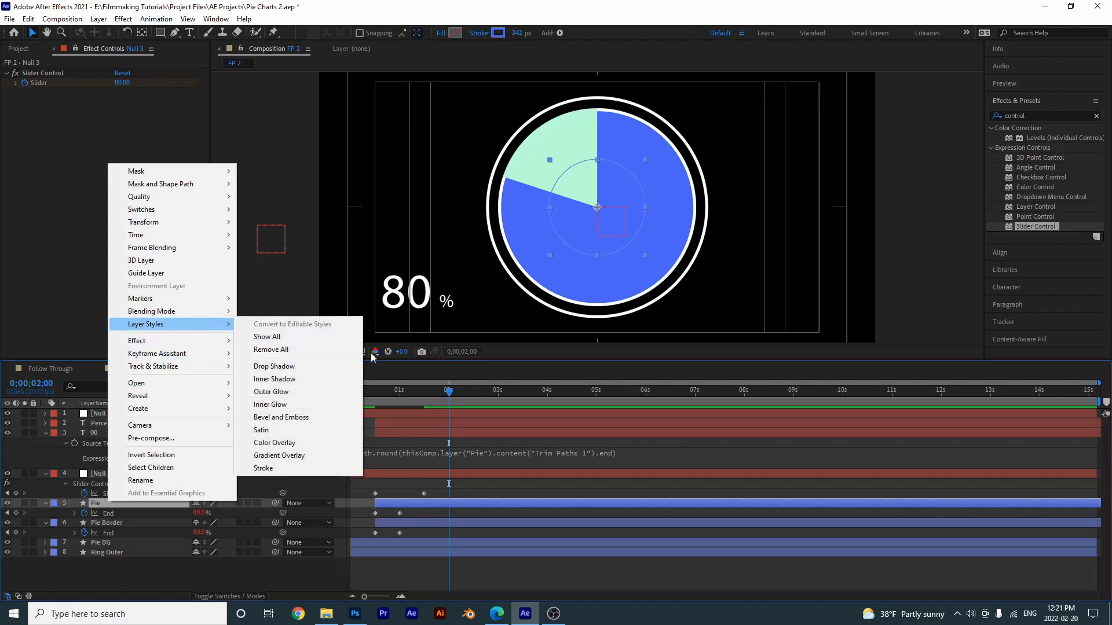
left_click(338, 391)
key("Caps_Lock")
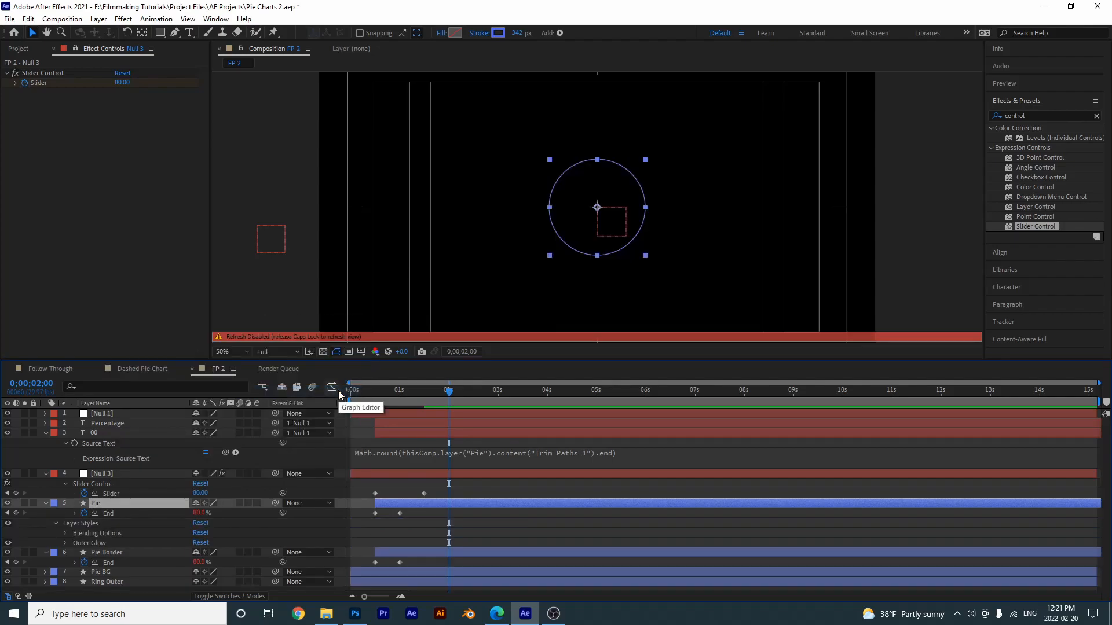
key("Caps_Lock")
Step: Expand the Pie layer's Outer Glow settings and change its blend mode to Normal
left_click(65, 532)
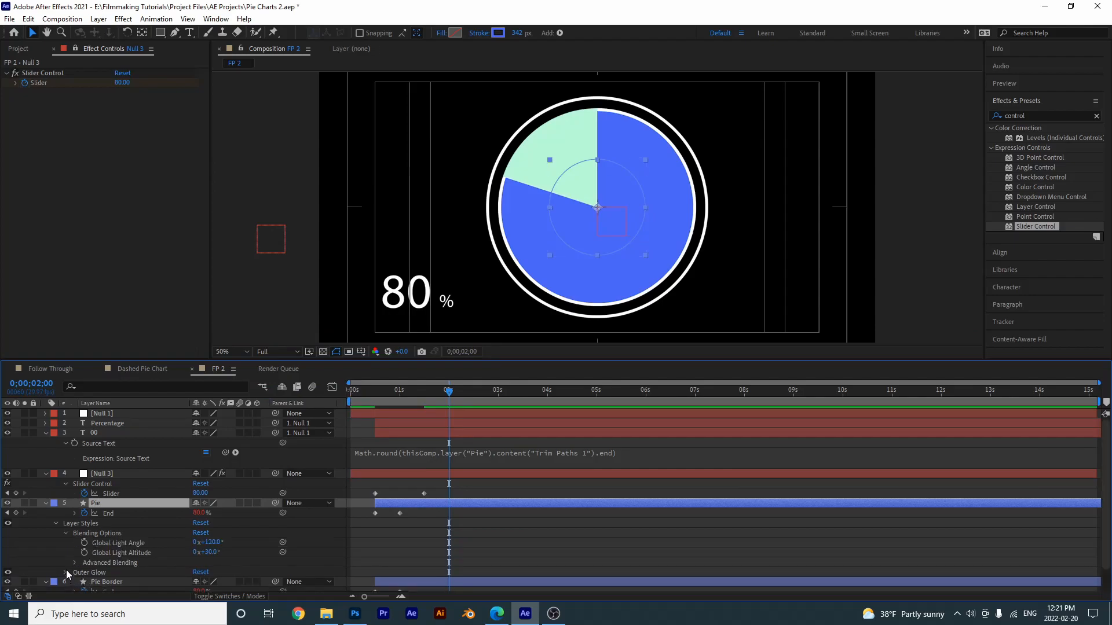
left_click(65, 533)
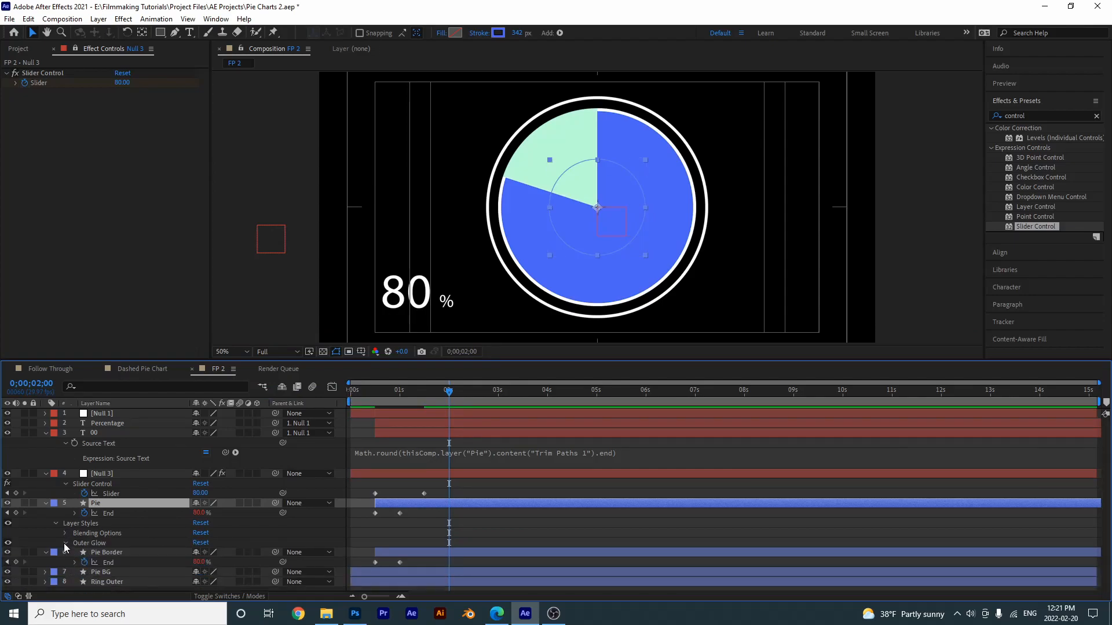
left_click(65, 543)
scroll(64, 543, "down", 2)
left_click(220, 478)
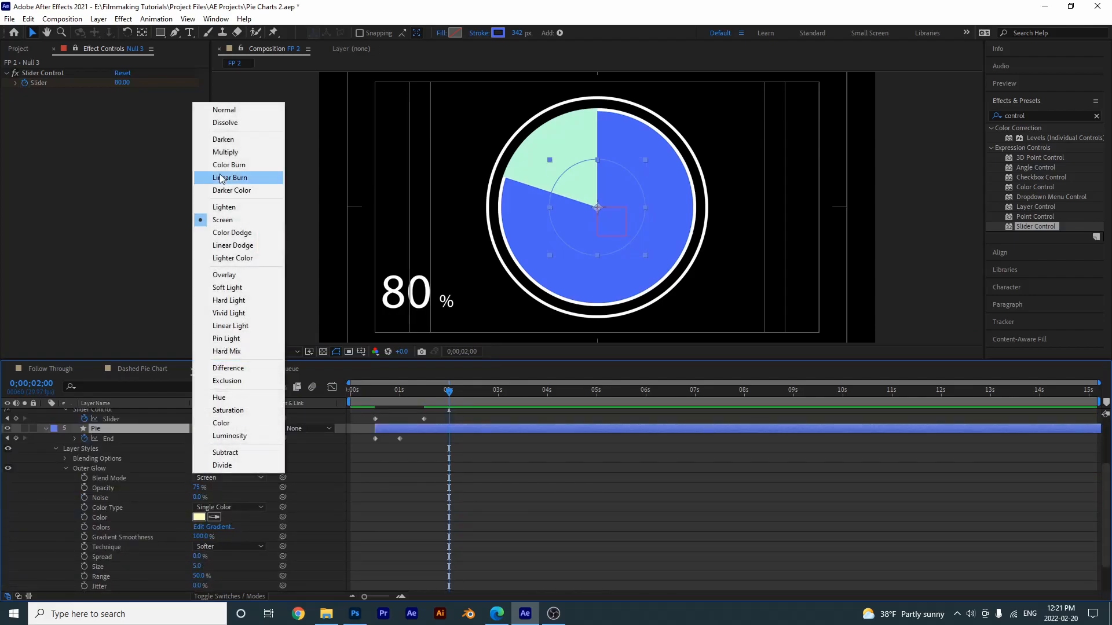
left_click(224, 110)
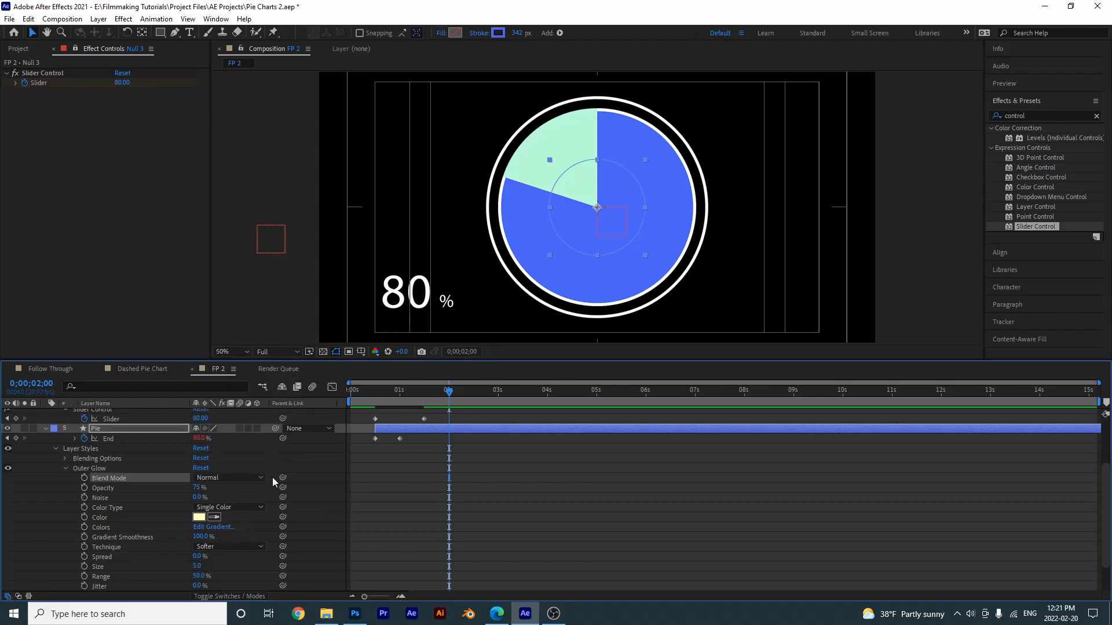
Step: Change the Outer Glow color to a near-black shade and raise its opacity to 100%
left_click(201, 523)
left_click(199, 517)
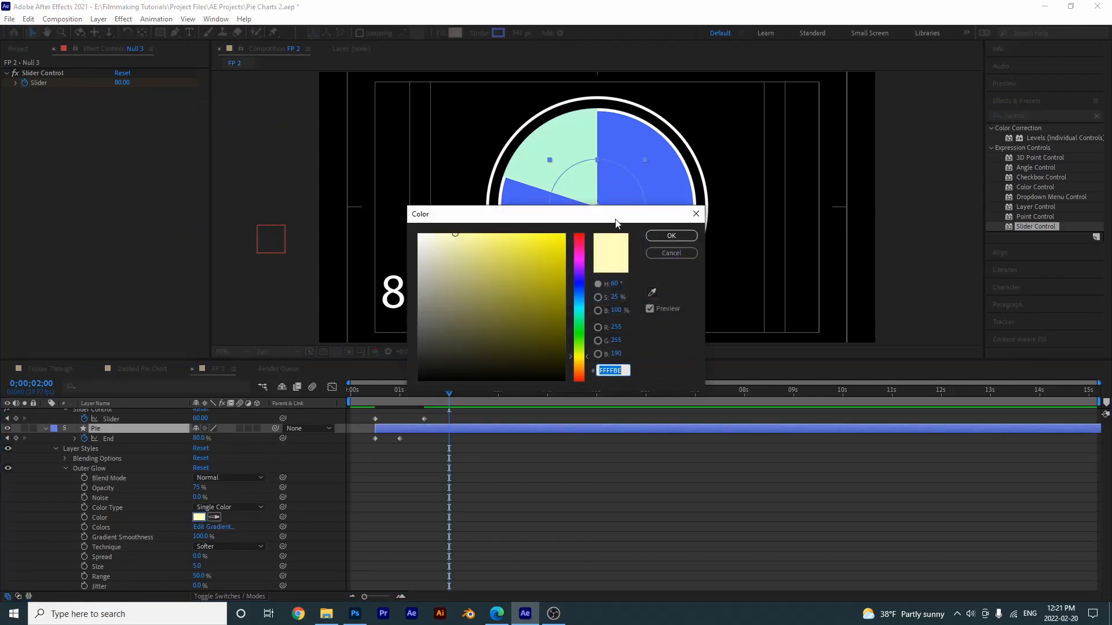
left_click_drag(444, 302, 400, 355)
left_click(666, 235)
left_click_drag(199, 487, 297, 479)
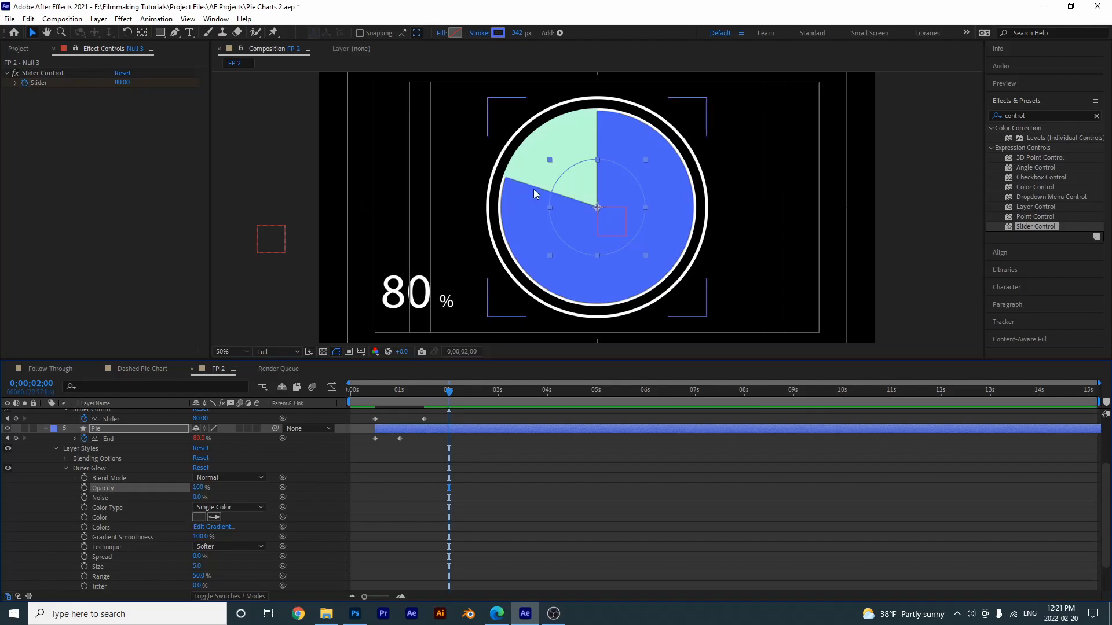
Step: Lower the Outer Glow opacity to 54% while inspecting the pie's edge up close, and preview the animation
scroll(536, 186, "up", 4)
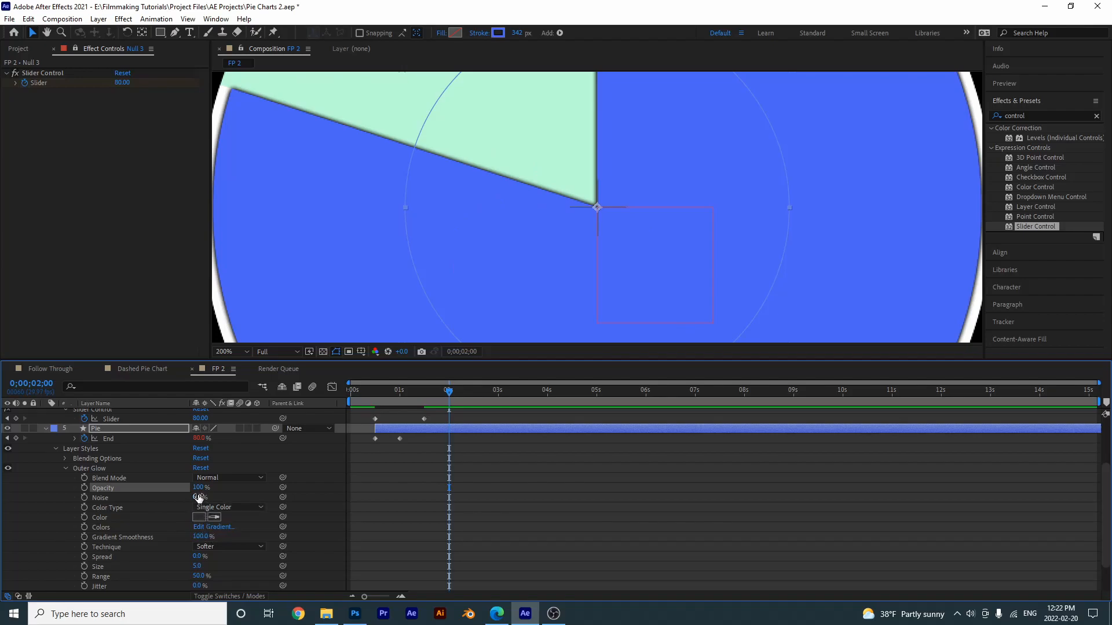
left_click_drag(197, 487, 174, 494)
key("comma")
key("comma")
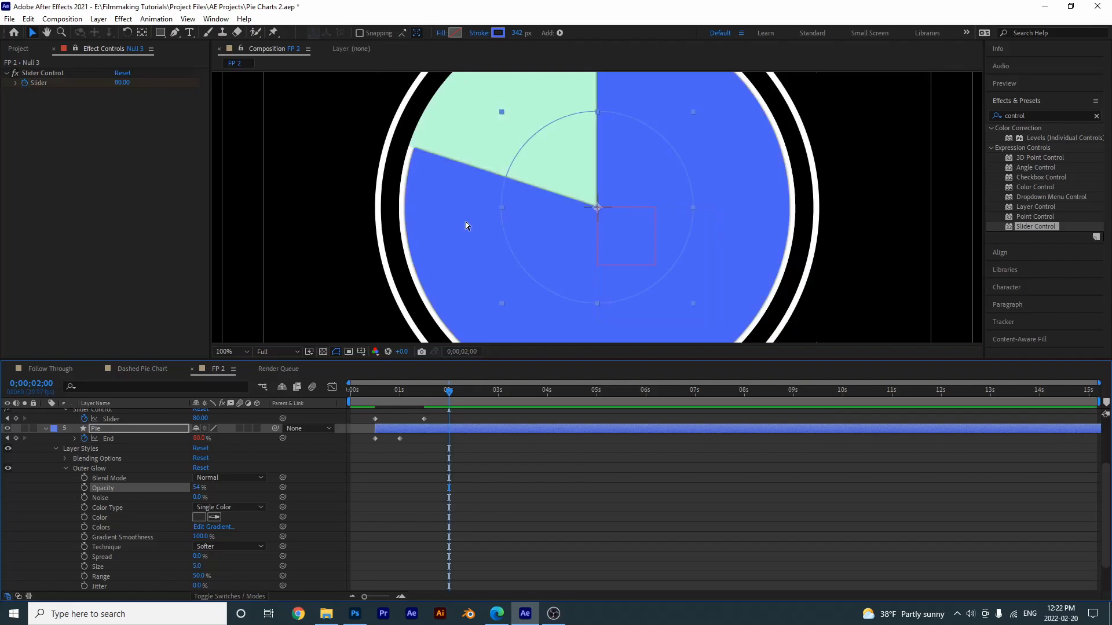
left_click(545, 493)
key("apostrophe")
key("space")
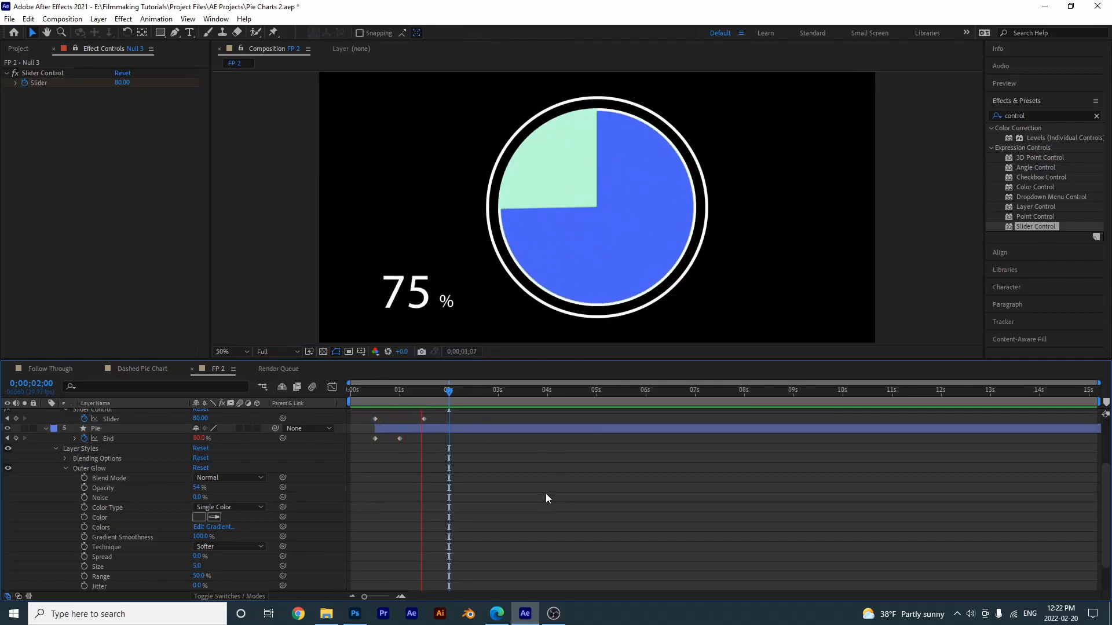
key("space")
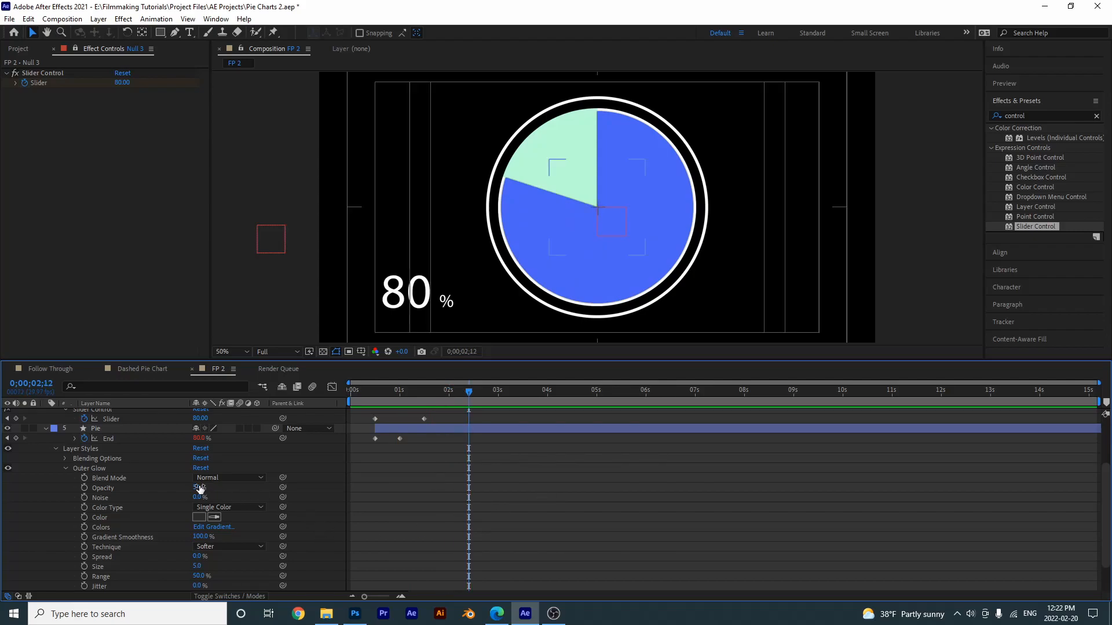
Step: Set the Outer Glow opacity to 65% and preview the animation
left_click_drag(200, 488, 197, 491)
left_click(390, 520)
key("space")
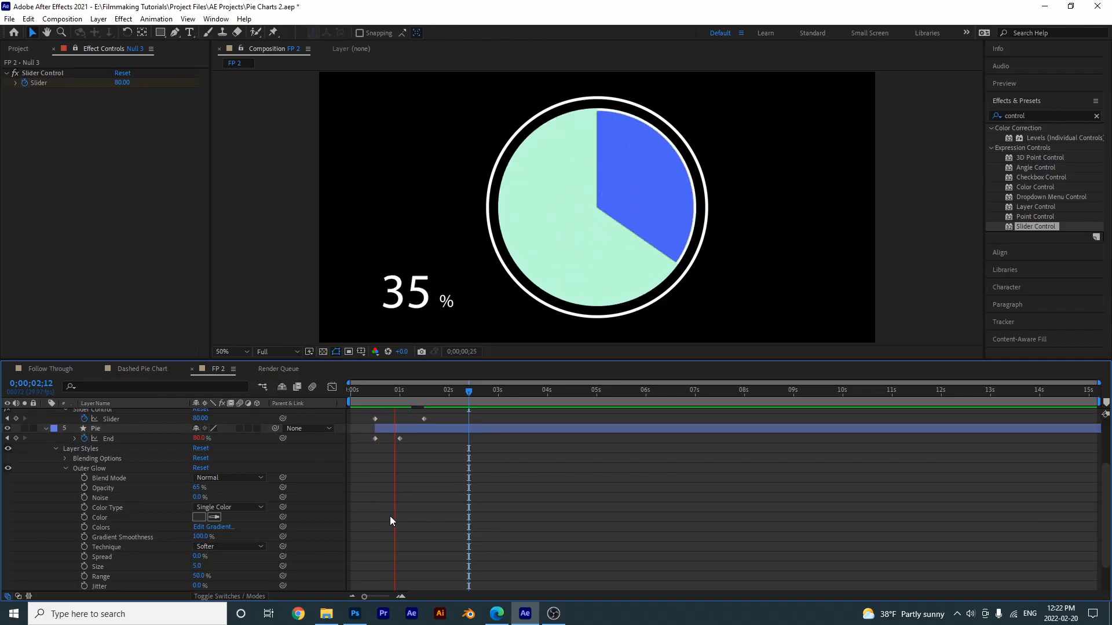
key("space")
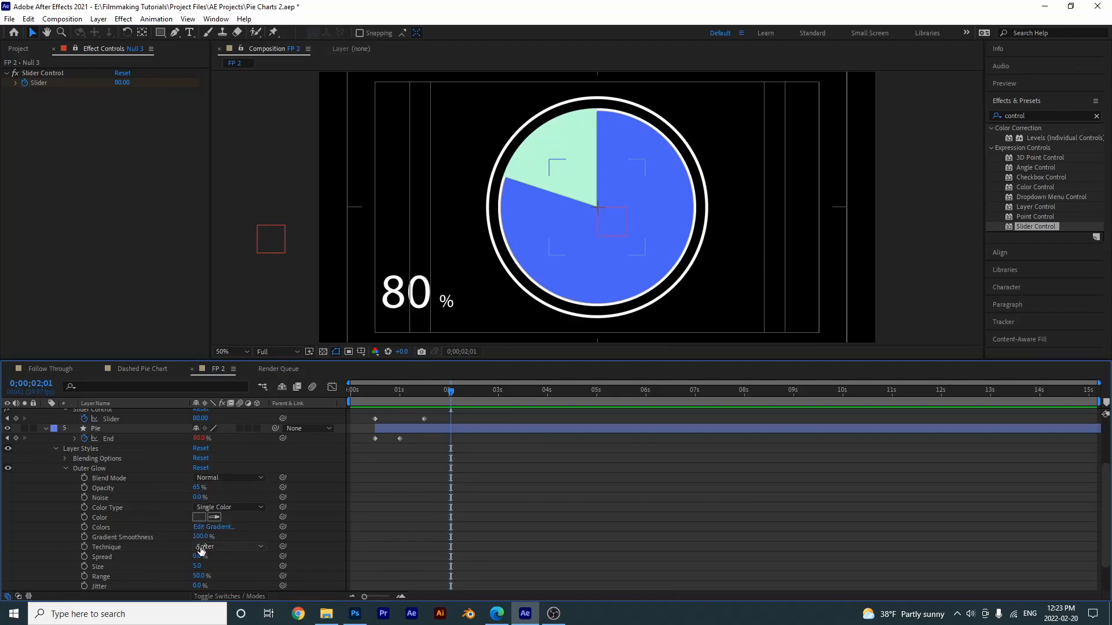
Step: Try an Outer Glow spread of 54% and an opacity of 43% on the Pie layer, previewing the animation
mouse_move(200, 558)
left_mouse_down()
mouse_move(251, 551)
mouse_move(198, 569)
mouse_move(184, 554)
left_mouse_up()
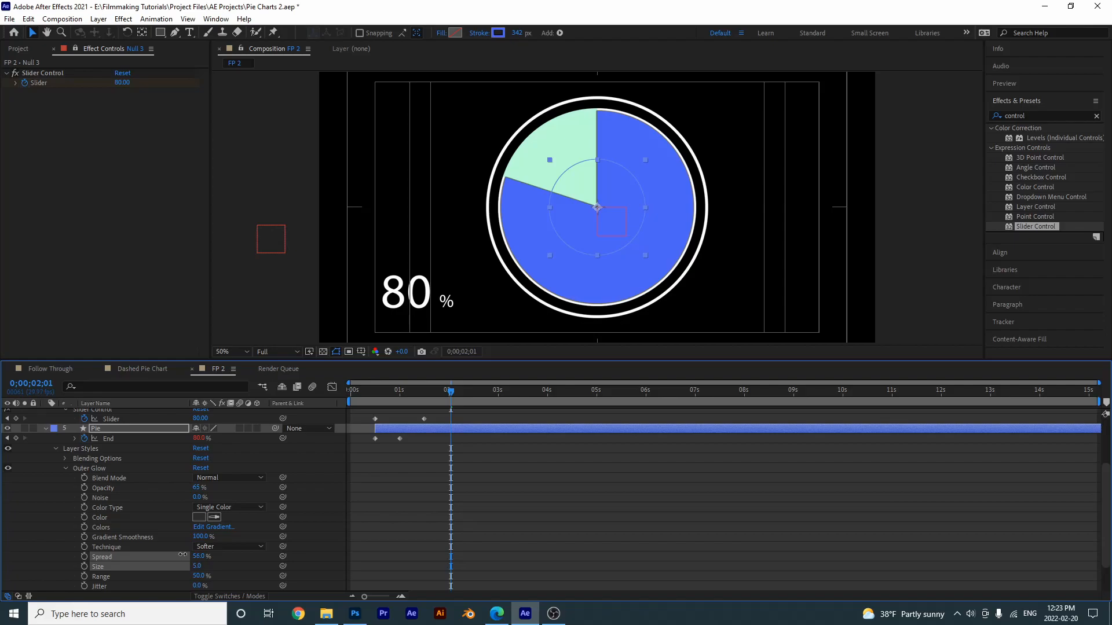
left_click_drag(182, 555, 181, 555)
left_click(549, 517)
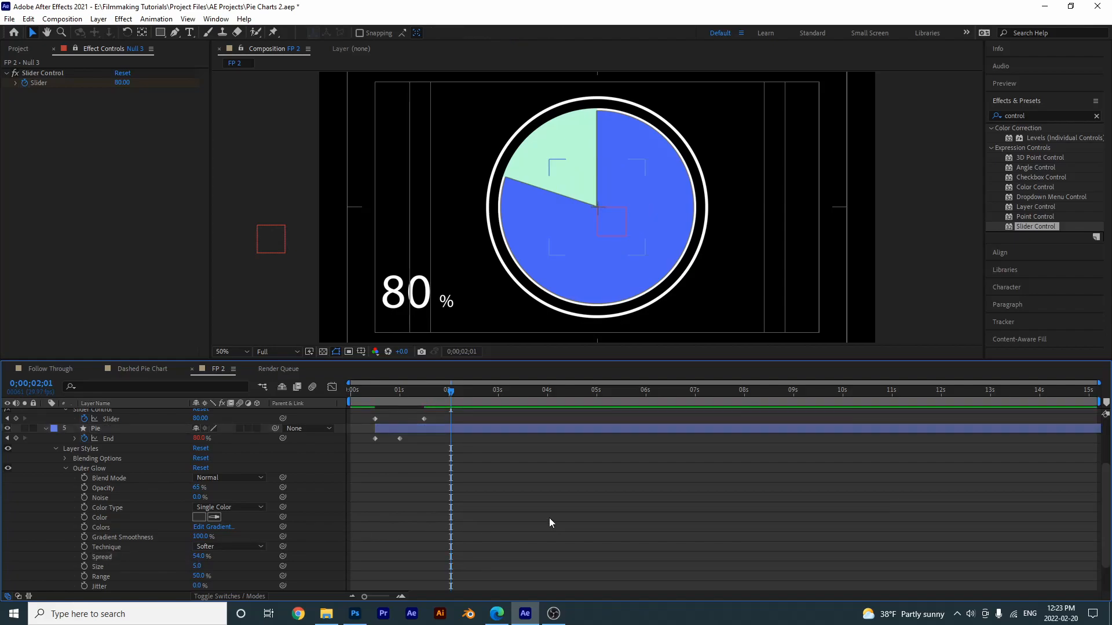
key("space")
key("space")
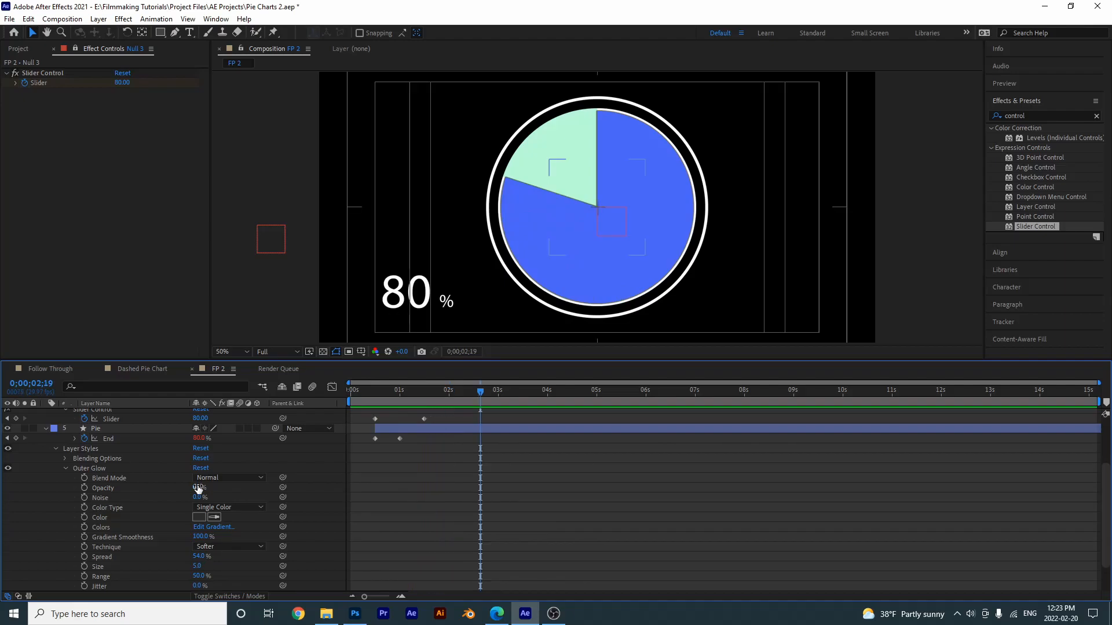
left_click_drag(197, 488, 187, 488)
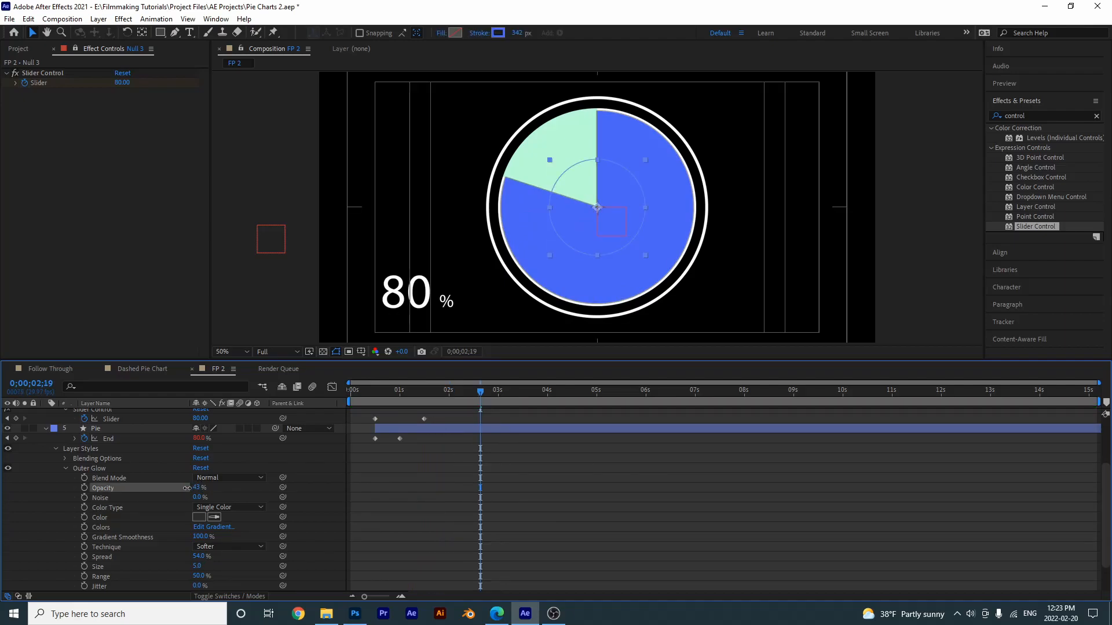
left_click(504, 499)
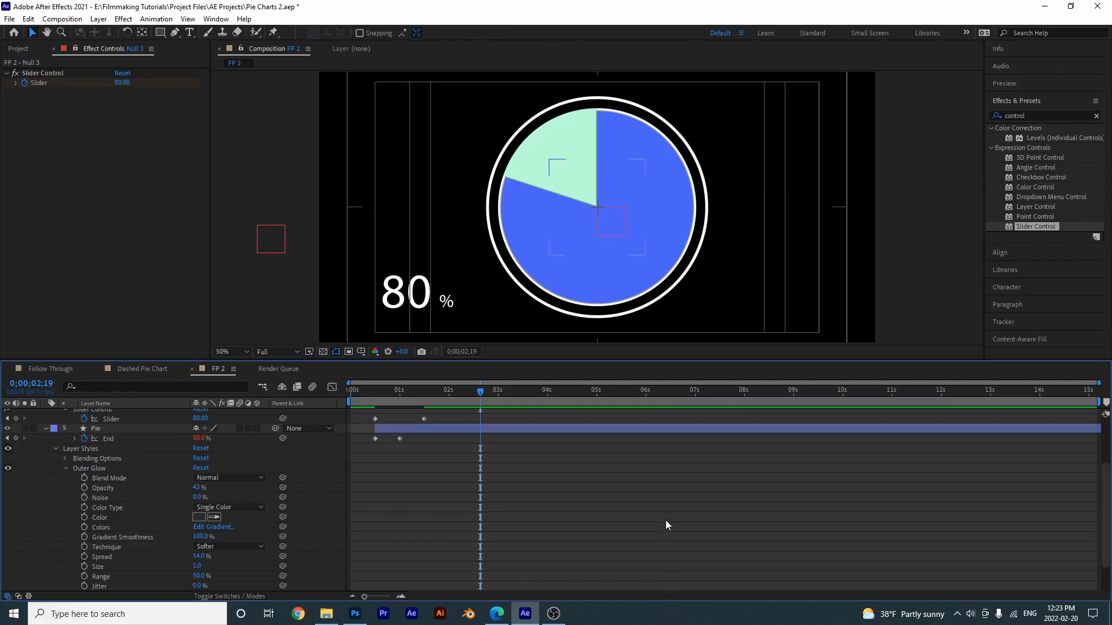
Step: Set the Outer Glow spread to 28% and add a Gradient Overlay layer style to the Pie layer
left_click_drag(200, 557, 188, 558)
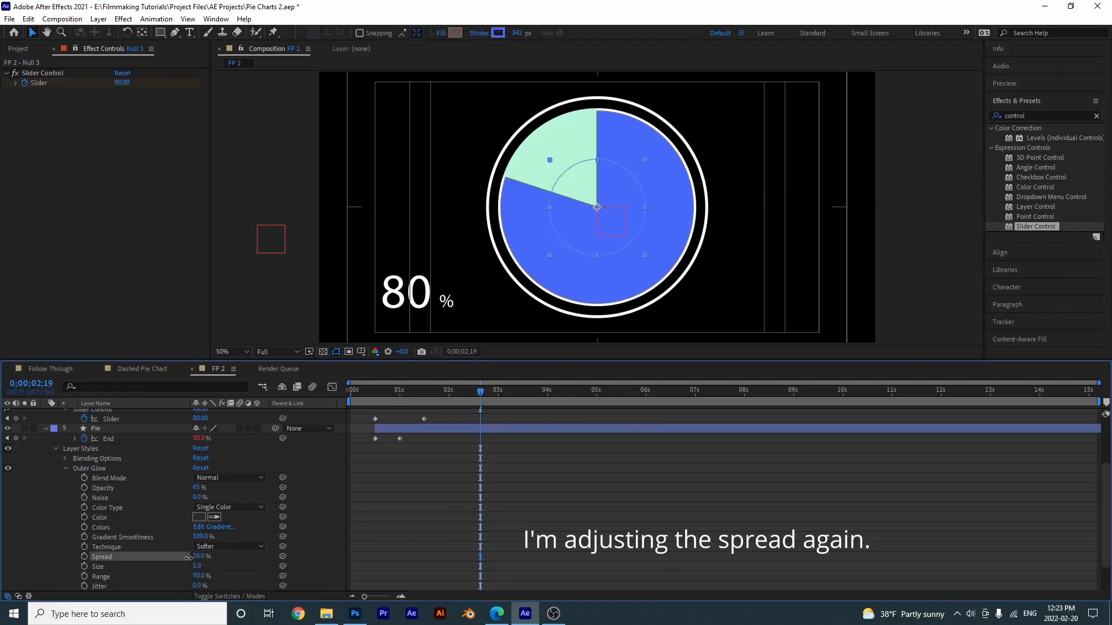
left_click(482, 522)
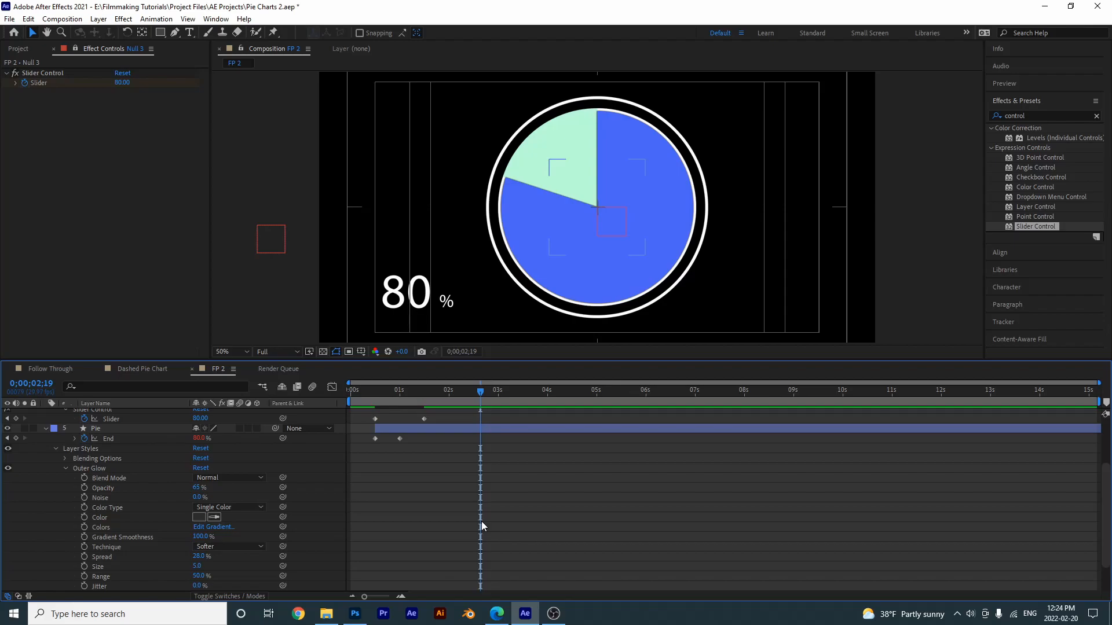
right_click(94, 431)
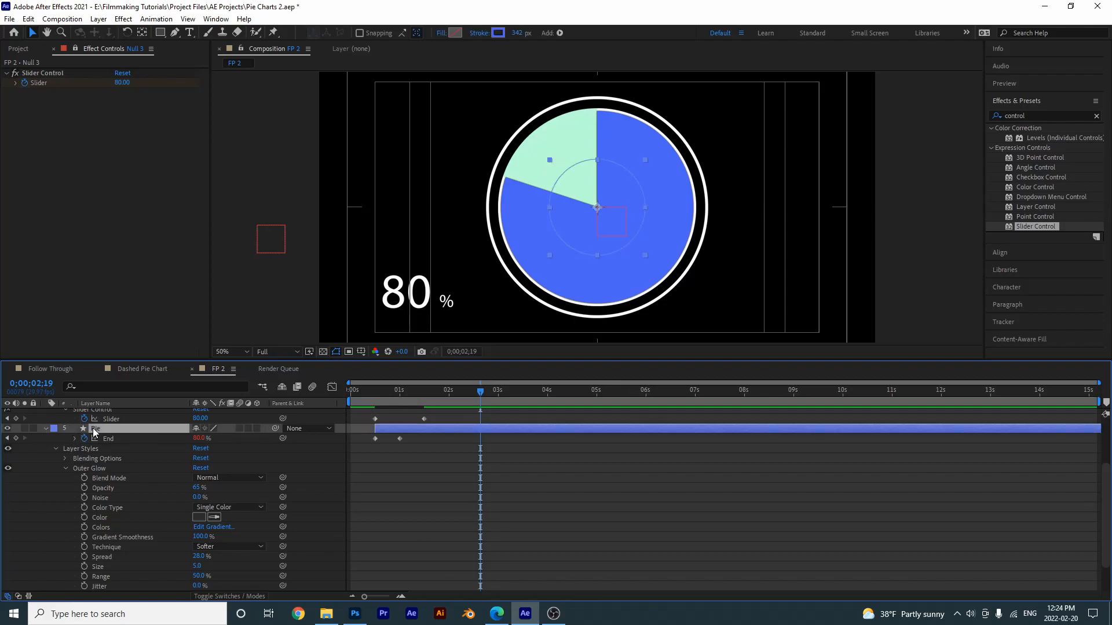
mouse_move(161, 252)
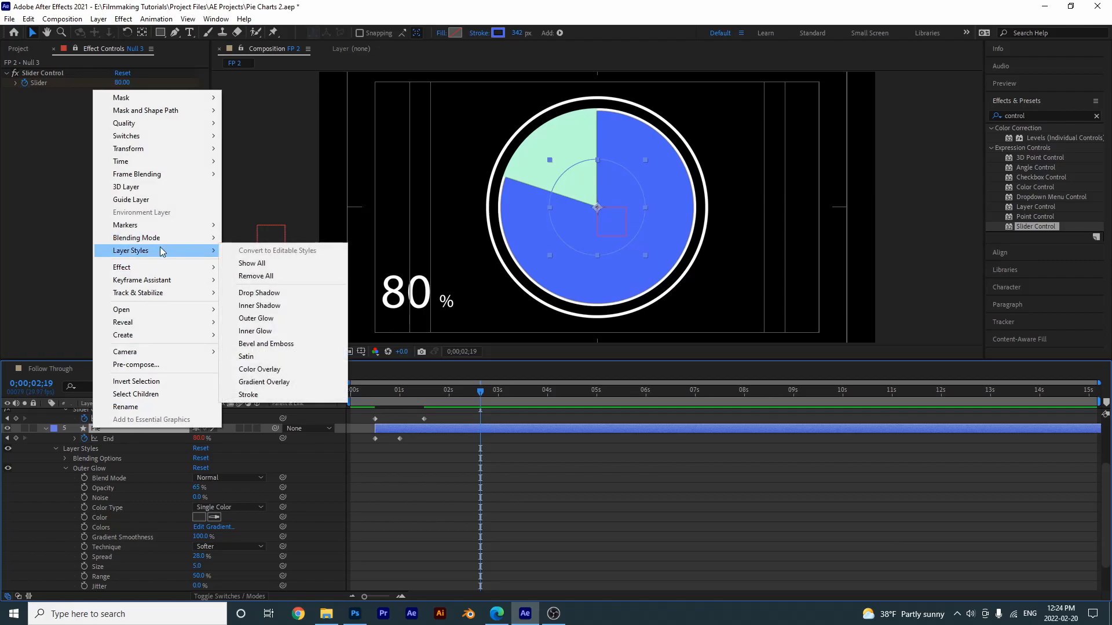
left_click(277, 383)
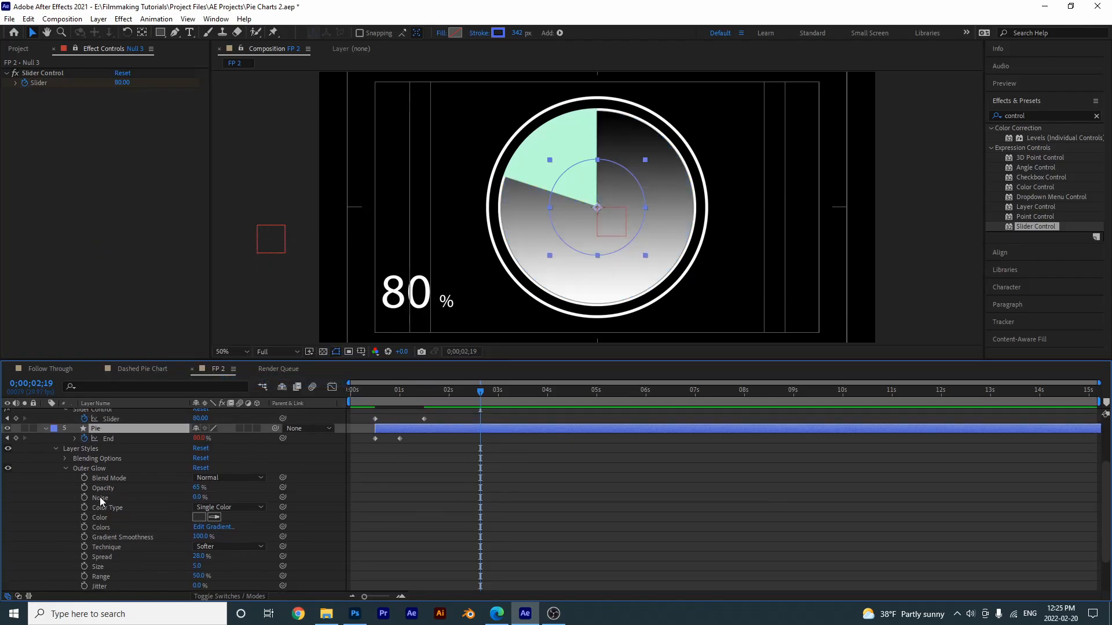
Step: Lower the Pie layer's Gradient Overlay opacity to 43% and change its gradient style to Radial
left_click_drag(103, 536, 95, 367)
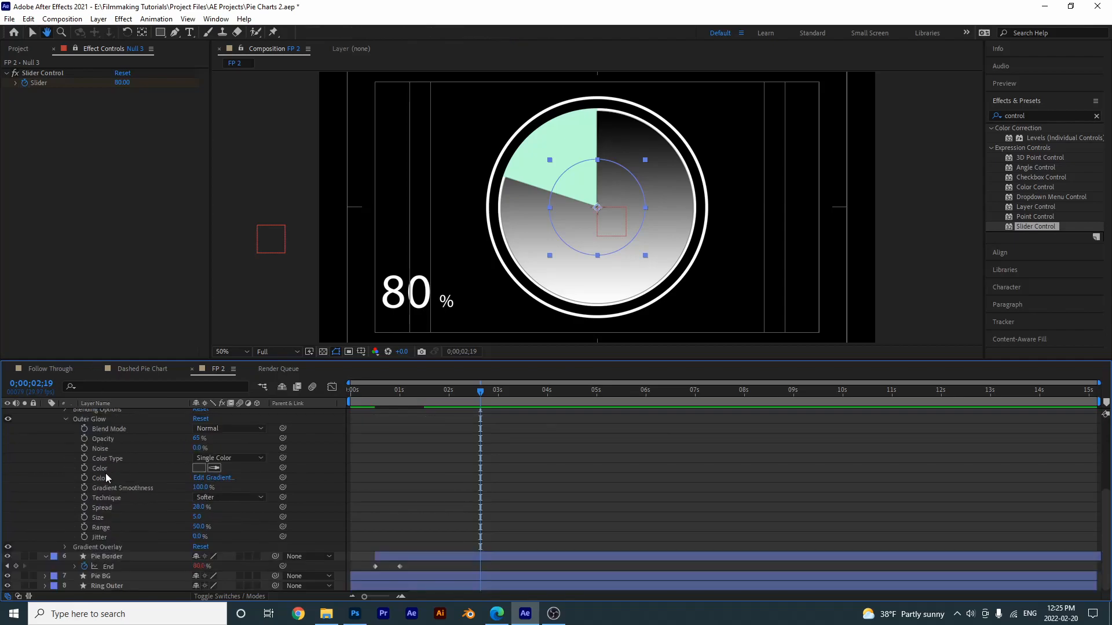
left_click(64, 546)
scroll(67, 544, "down", 2)
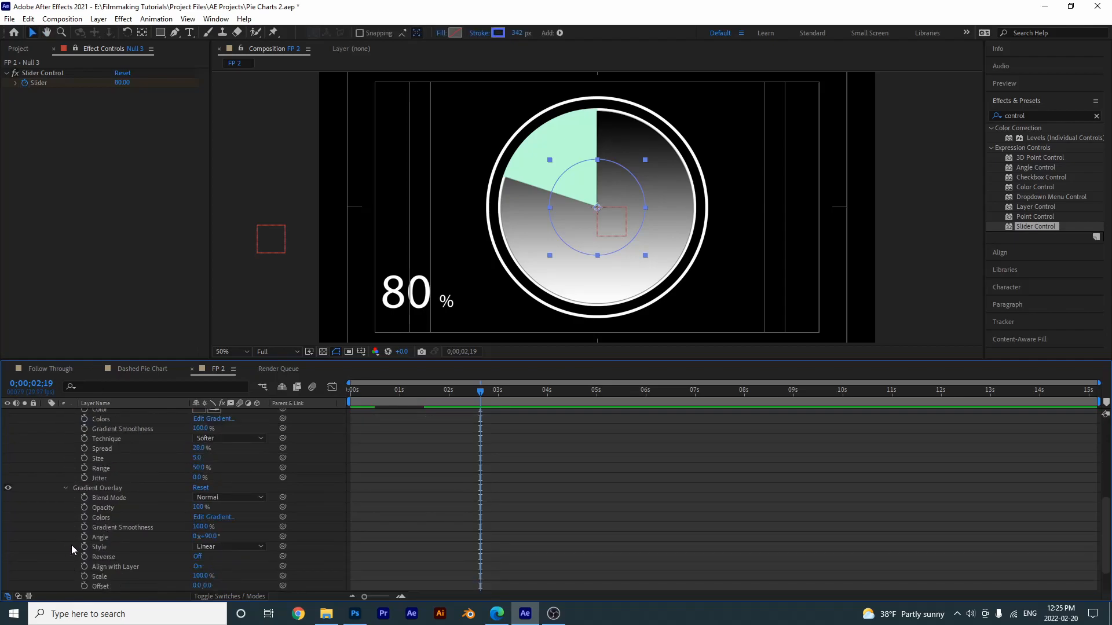
left_click_drag(198, 508, 173, 508)
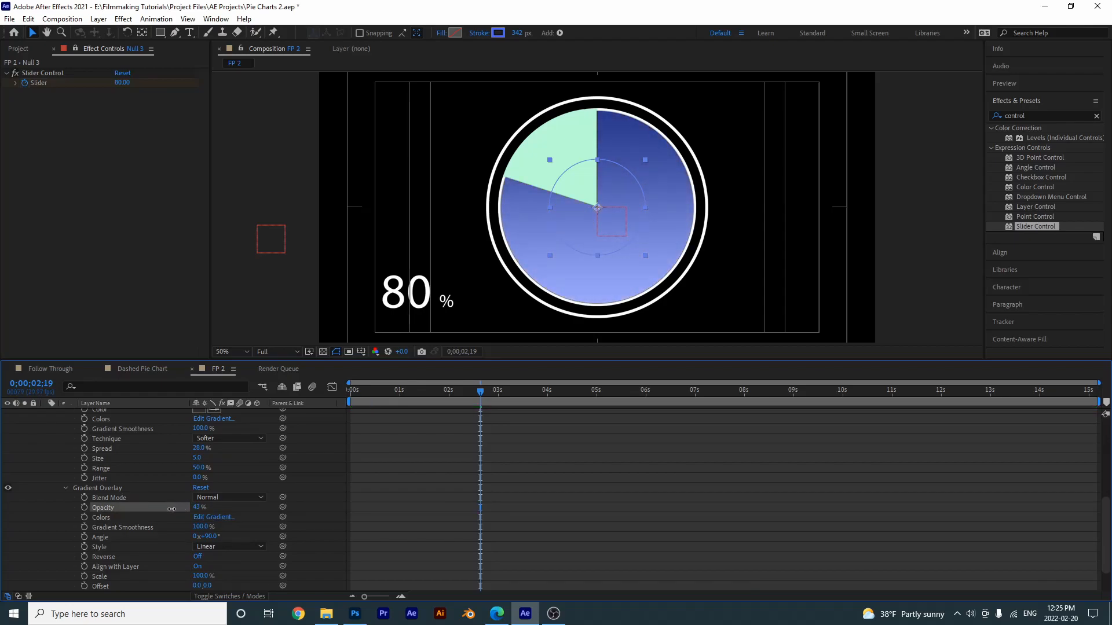
left_click(227, 547)
left_click(234, 497)
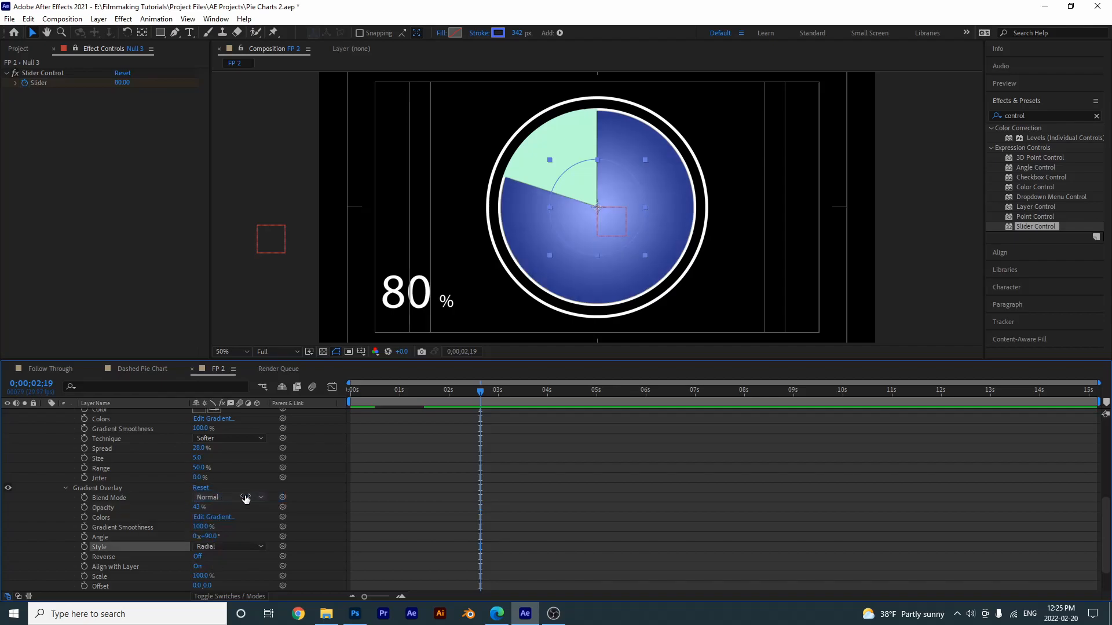
Step: Set the Gradient Overlay opacity to 35% and preview the animation with the layer deselected
left_click_drag(197, 507, 193, 507)
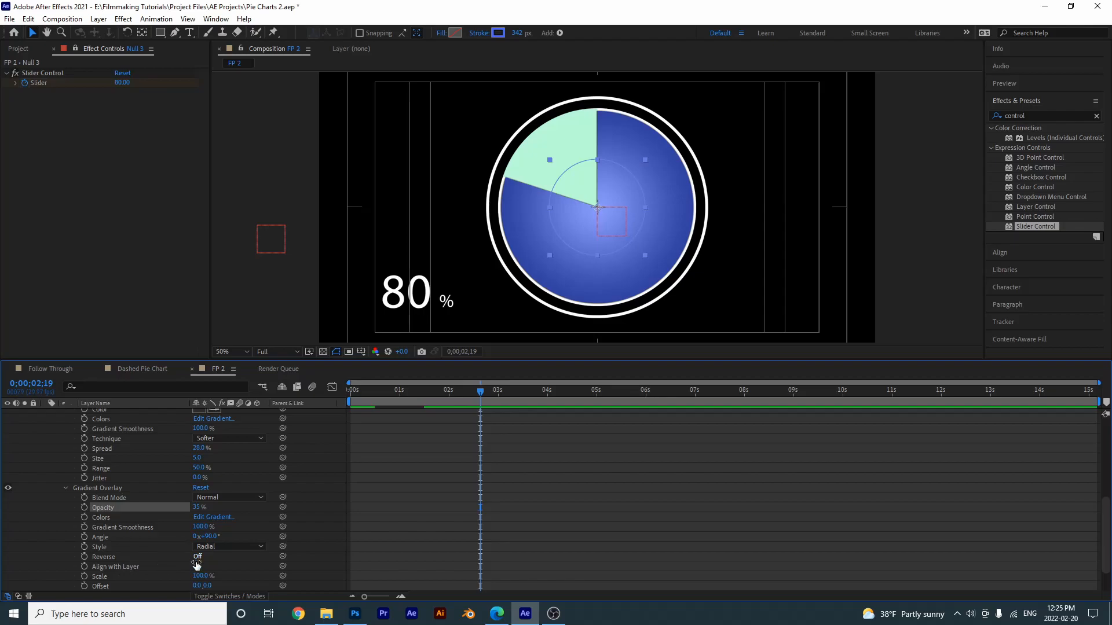
left_click(403, 543)
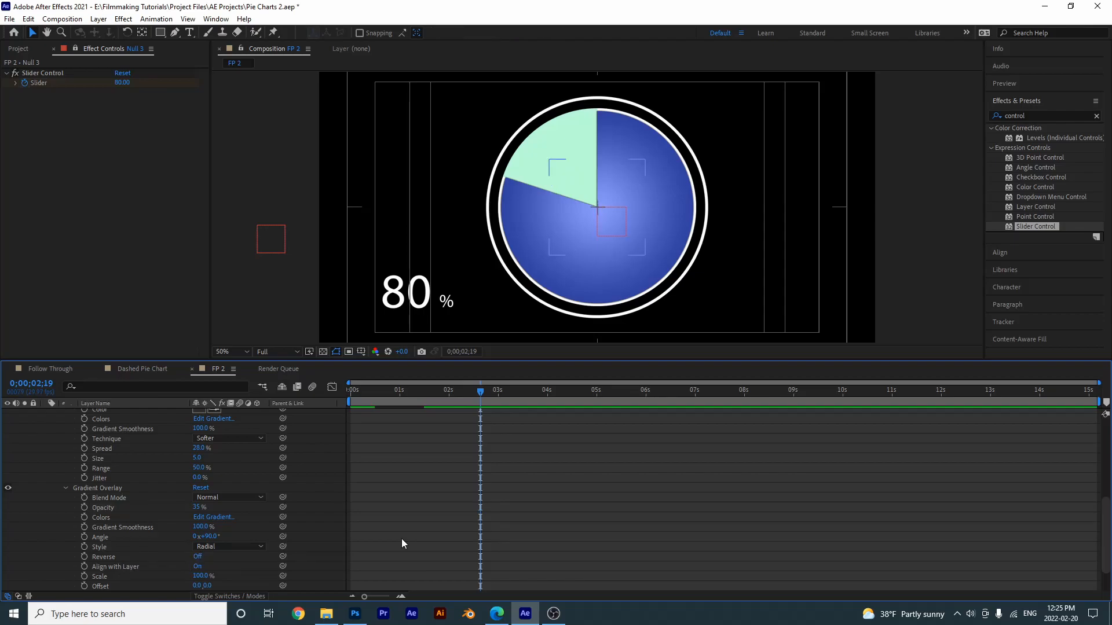
key("space")
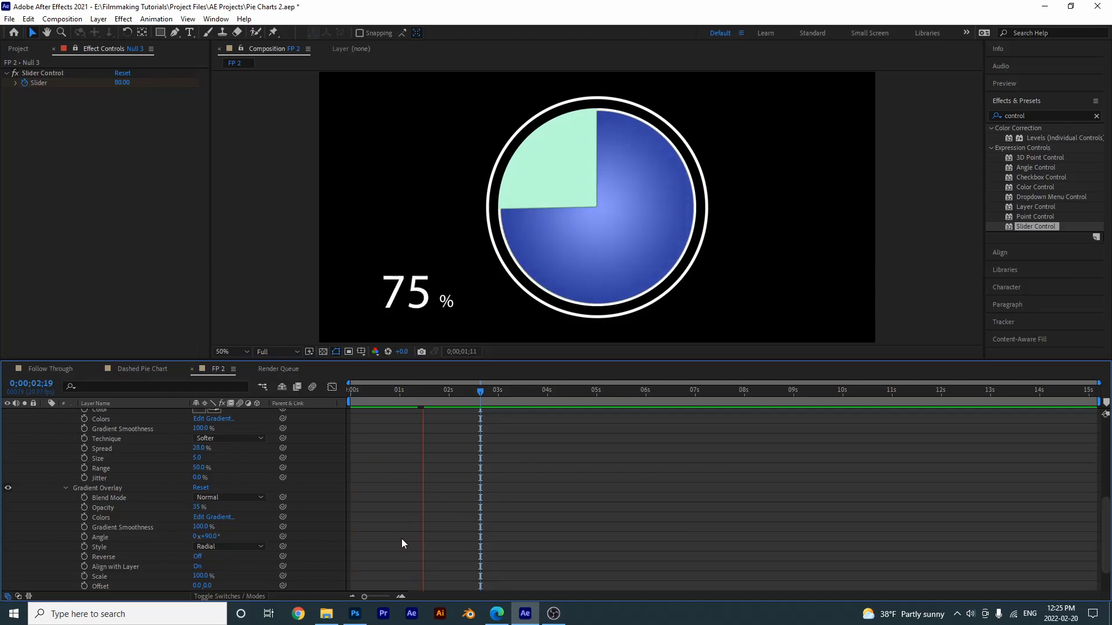
key("space")
Step: Turn off Align with Layer for the Gradient Overlay and preview the animation
key("space")
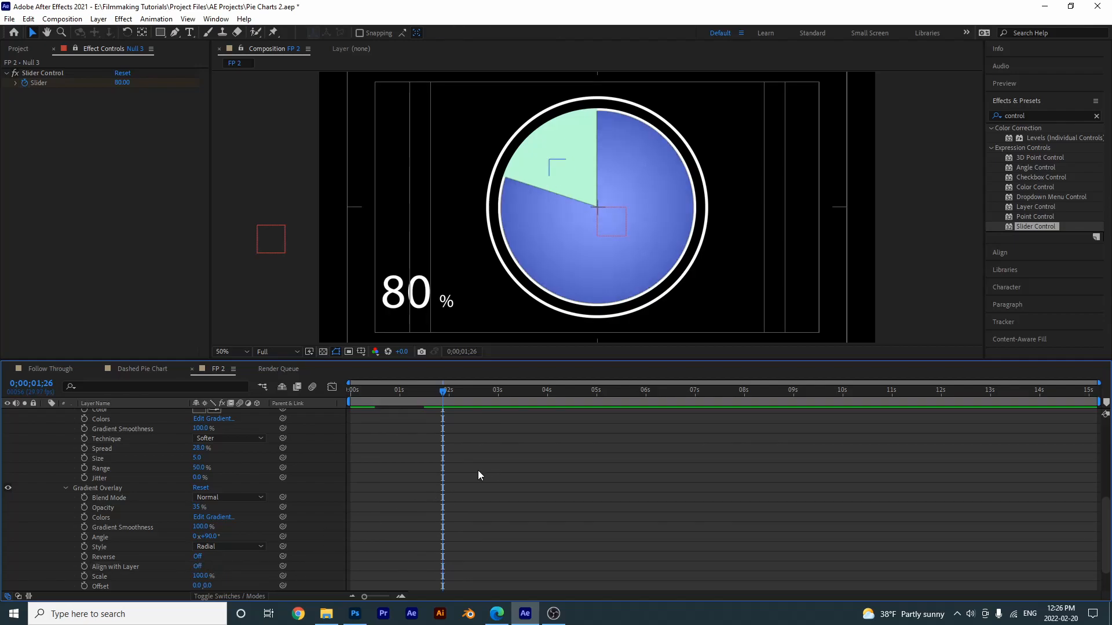
key("space")
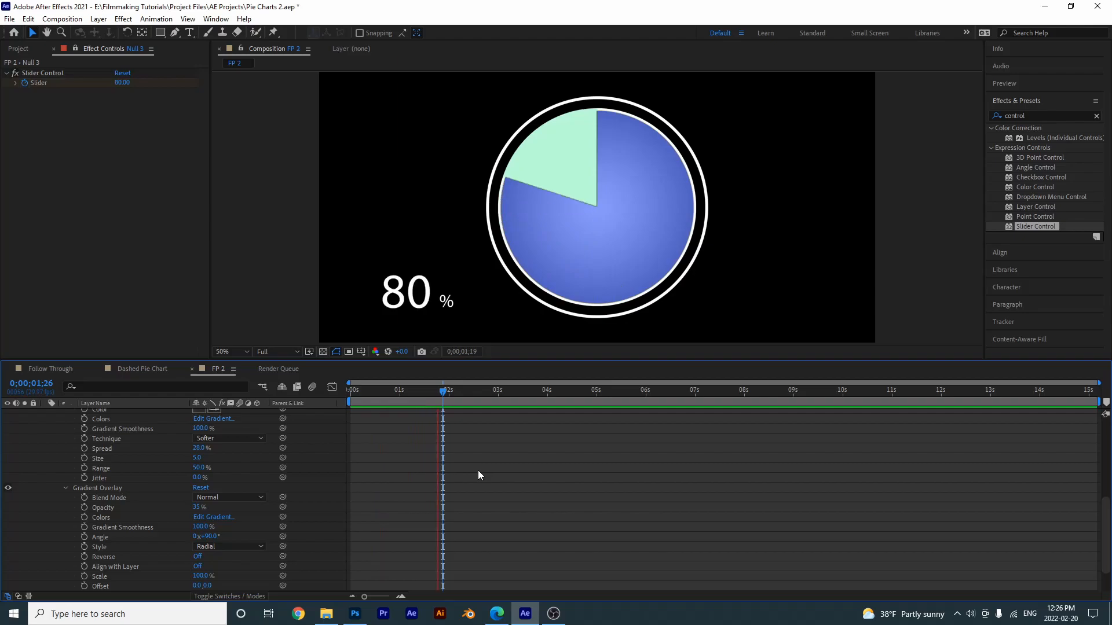
key("space")
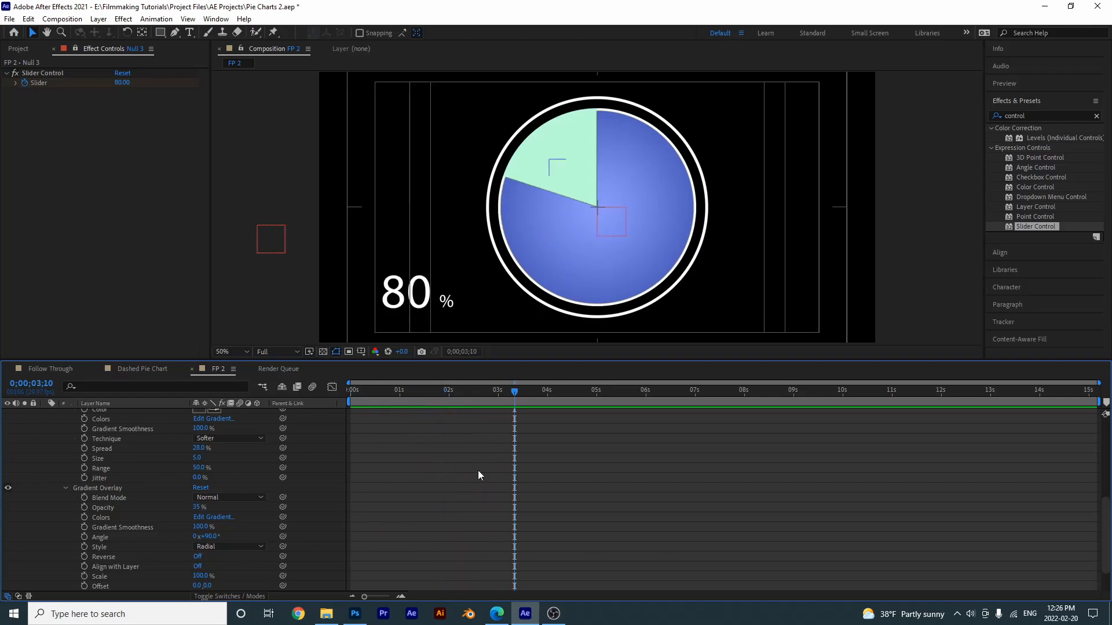